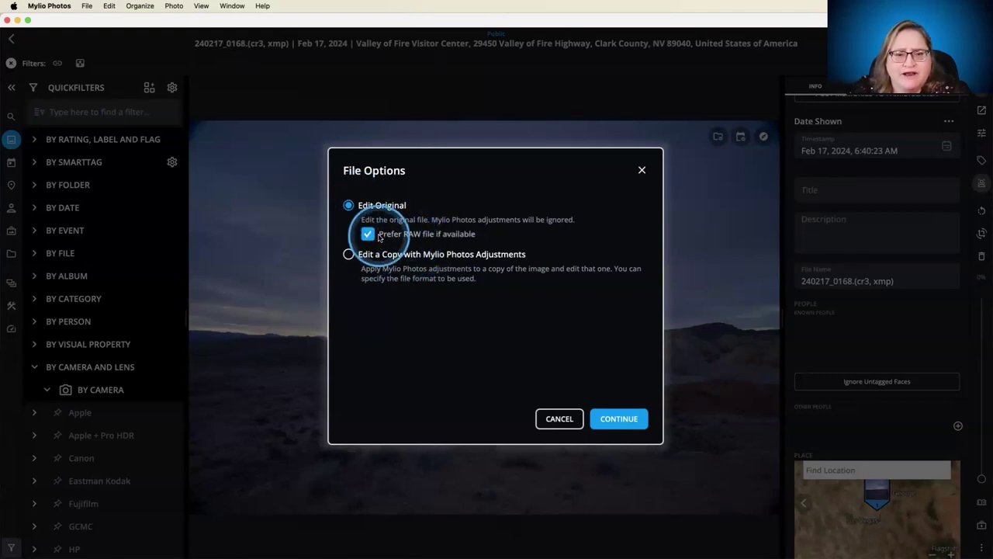
Open the original RAW file in Photoshop's Camera Raw and apply the automatic adjustments
left_click(625, 418)
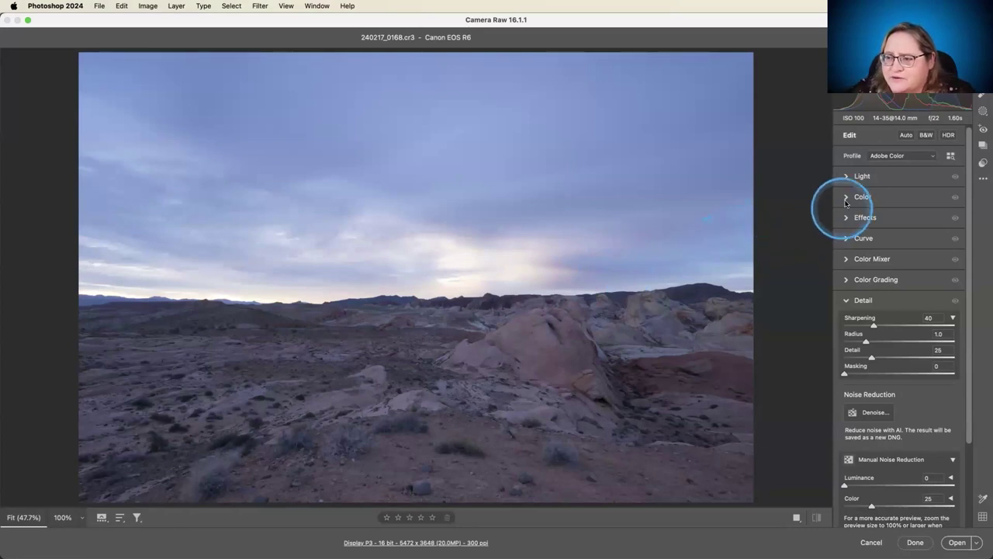
left_click(904, 135)
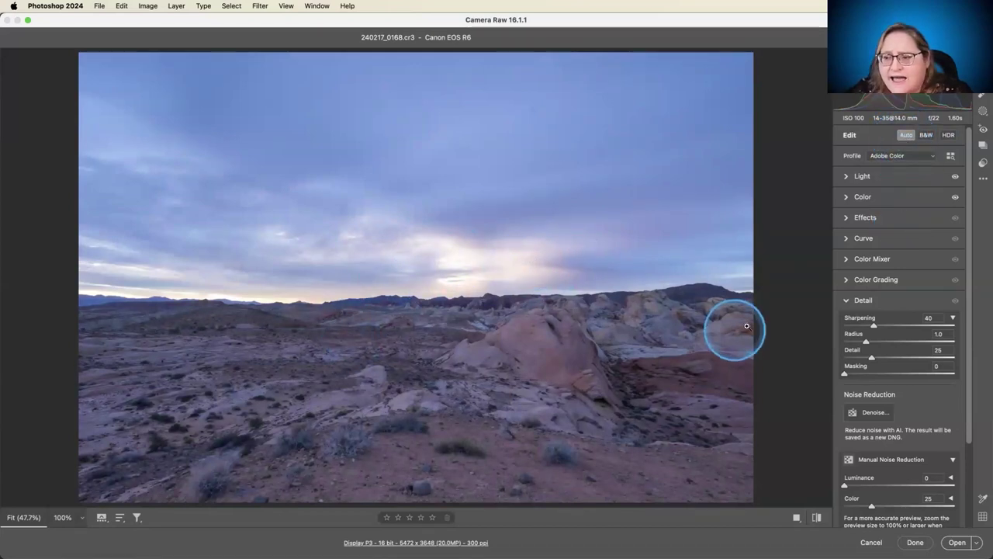
Try the Daylight white balance on the photo, and settle on the Cloudy setting
left_click(850, 198)
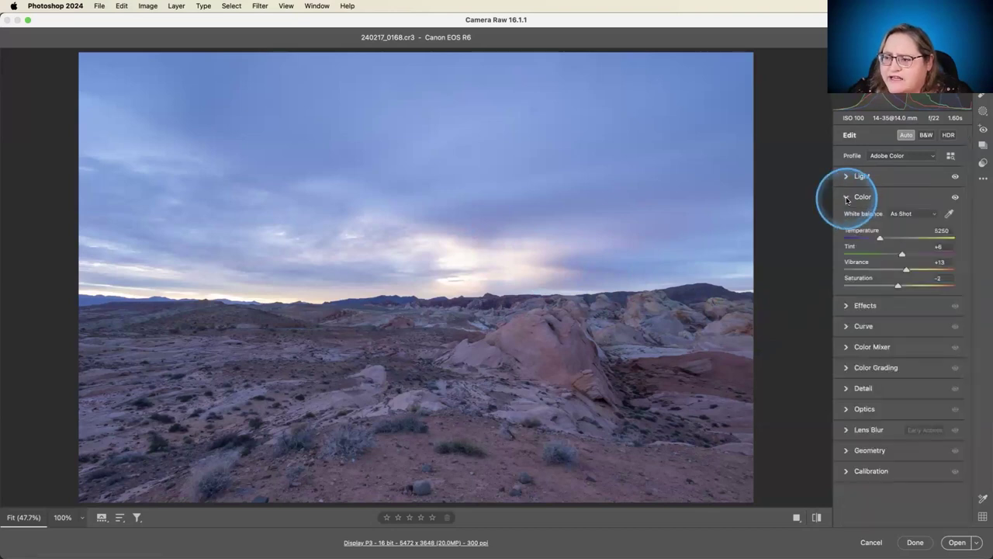
left_click(899, 214)
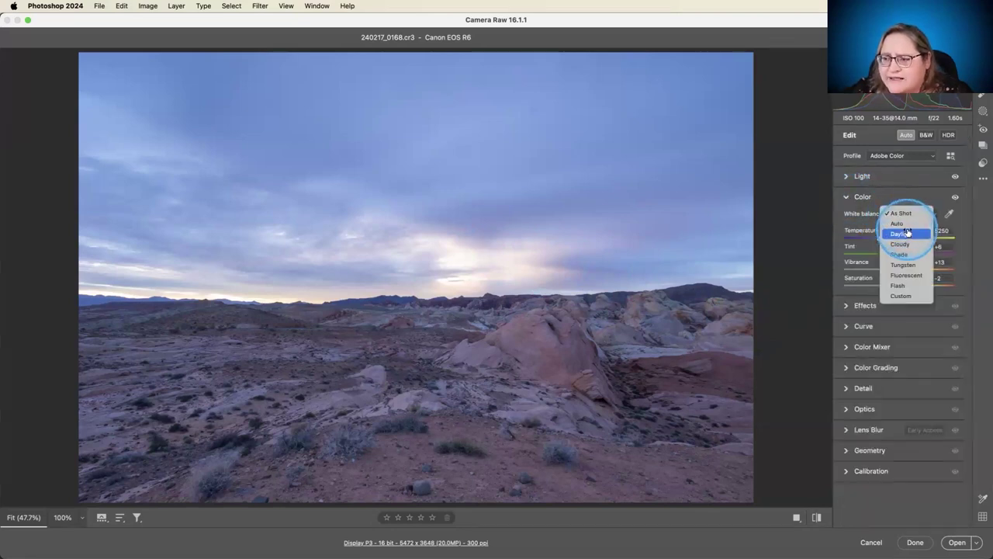
key("Escape")
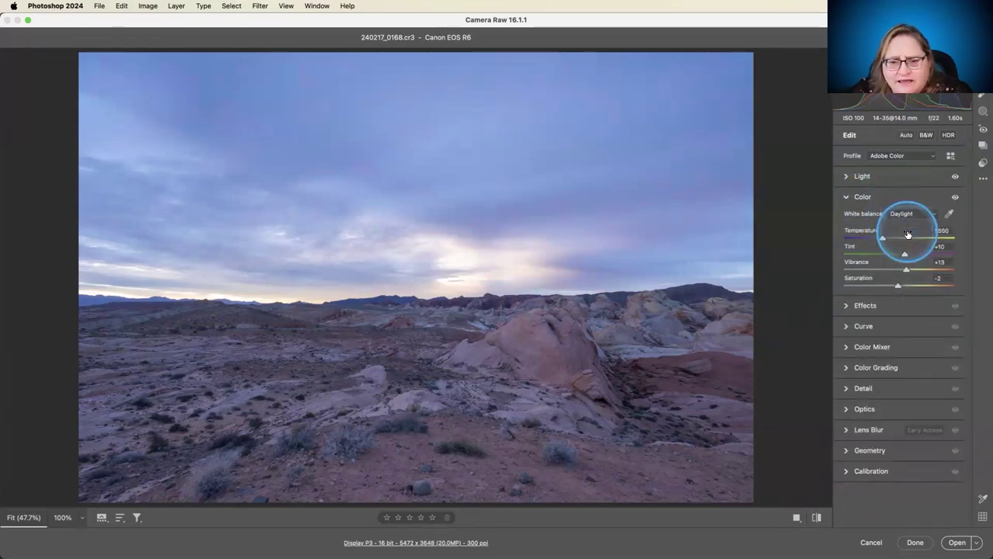
left_click(904, 215)
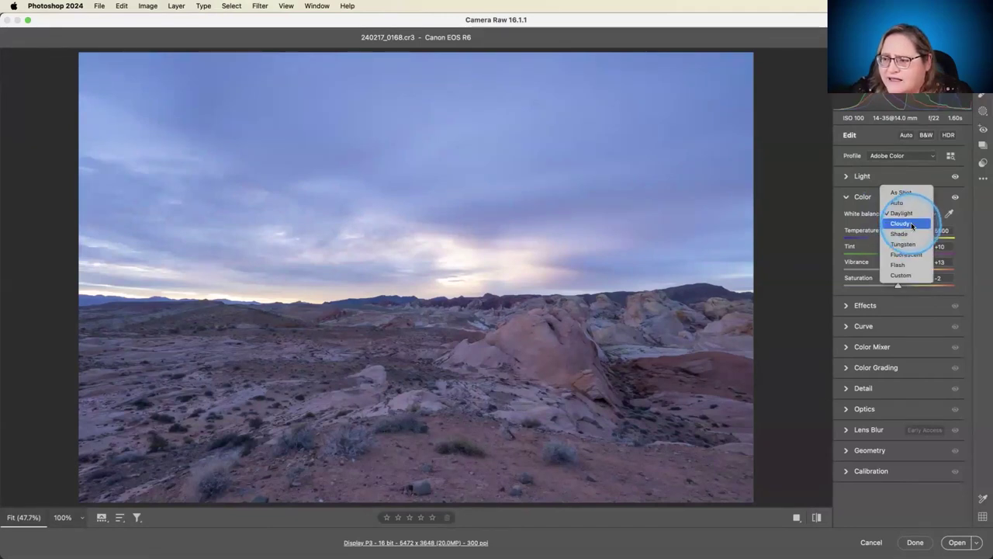
left_click(911, 225)
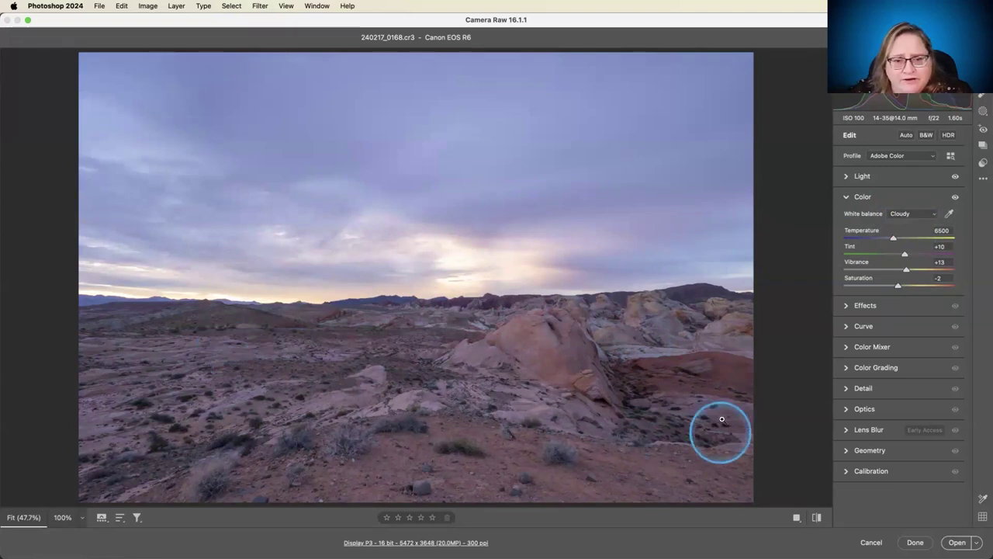
Set the photo's Shadows to +93, Dehaze to +8, Clarity to +36 and Texture to +20
left_click(846, 177)
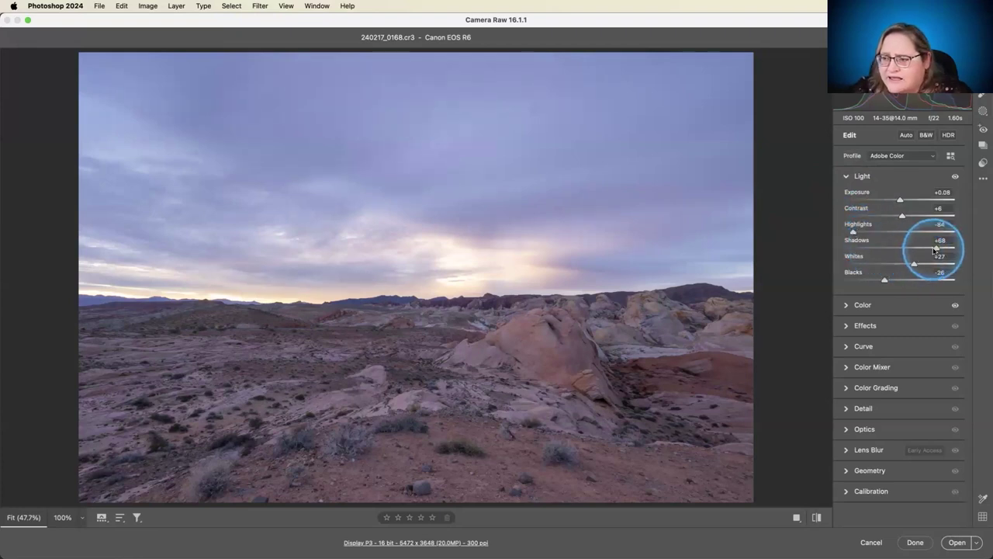
left_click_drag(938, 248, 948, 250)
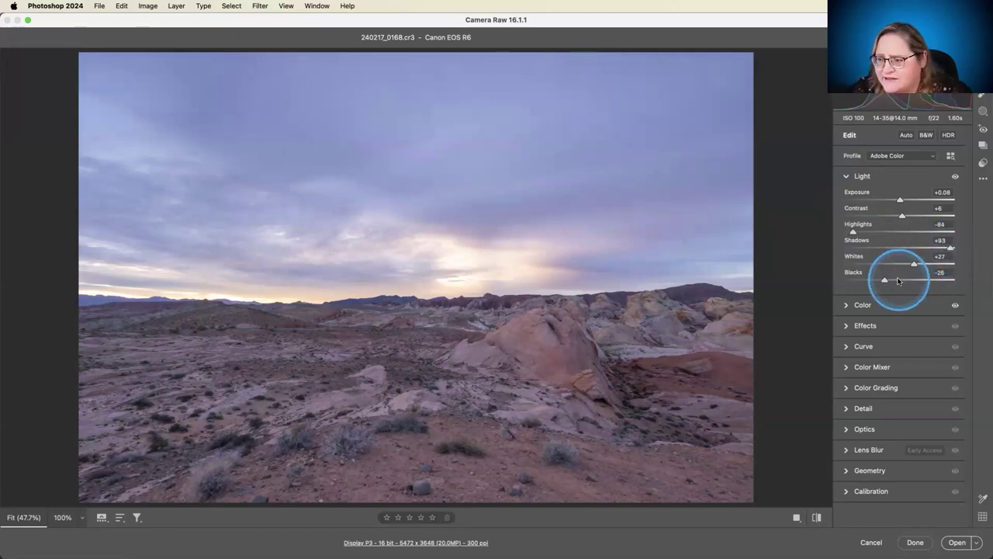
left_click(849, 327)
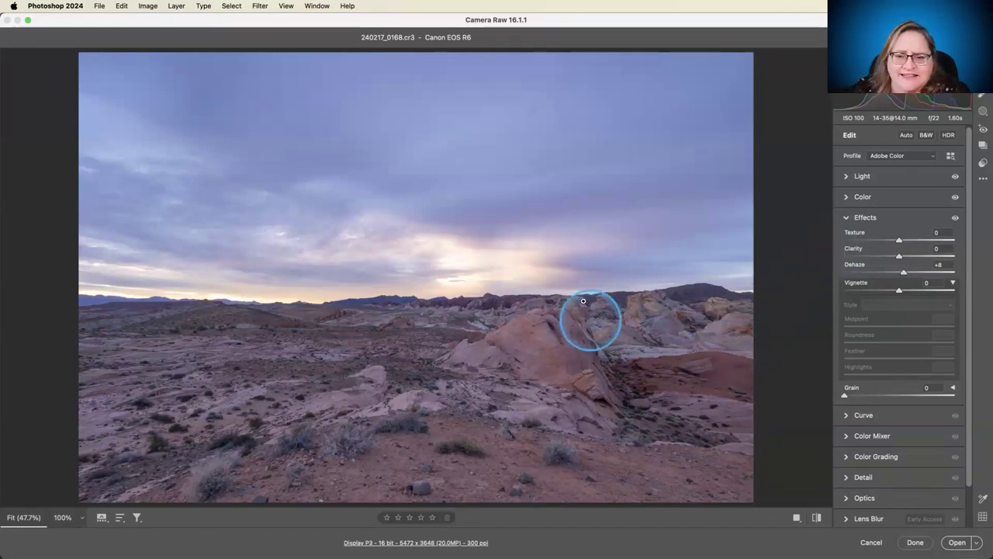
left_click_drag(903, 272, 919, 258)
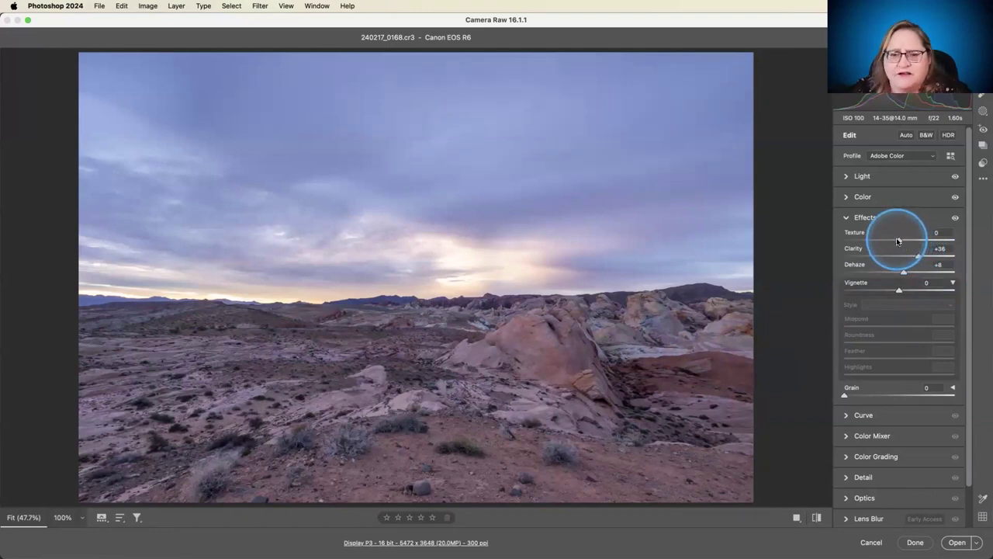
left_click_drag(897, 241, 909, 240)
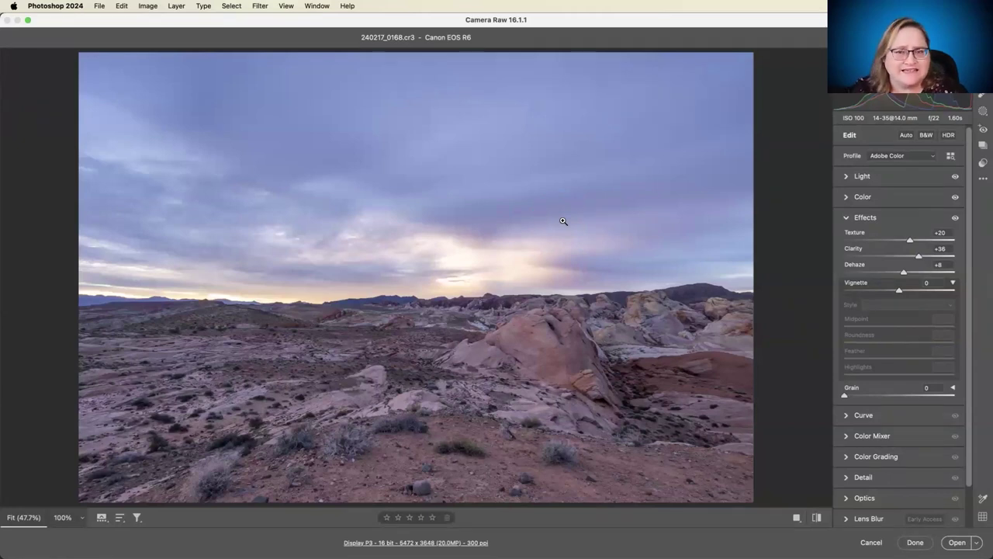
Crop the photo at a 16 x 9 ratio to about 4769 x 2683 pixels, trimming mainly the upper sky and the left side
left_click(978, 97)
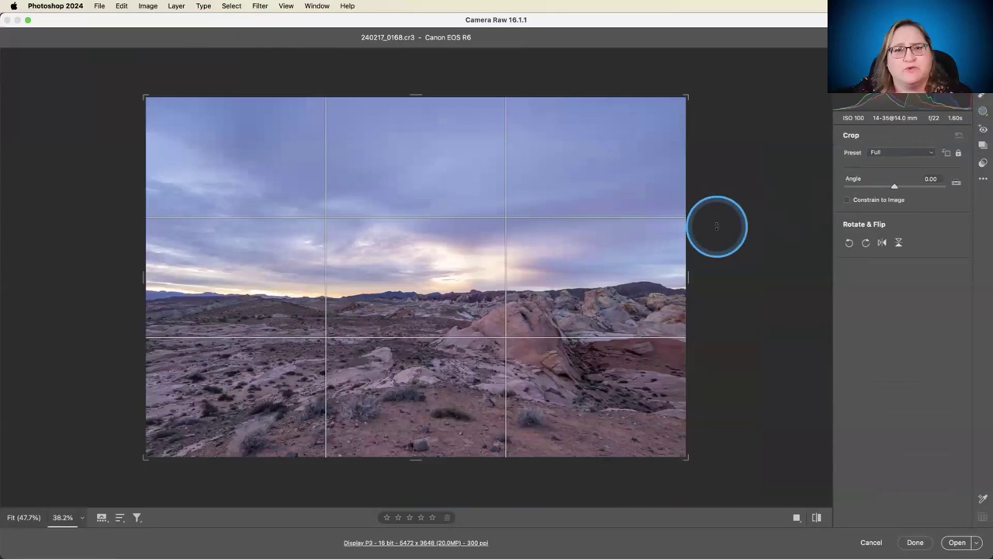
left_click(914, 151)
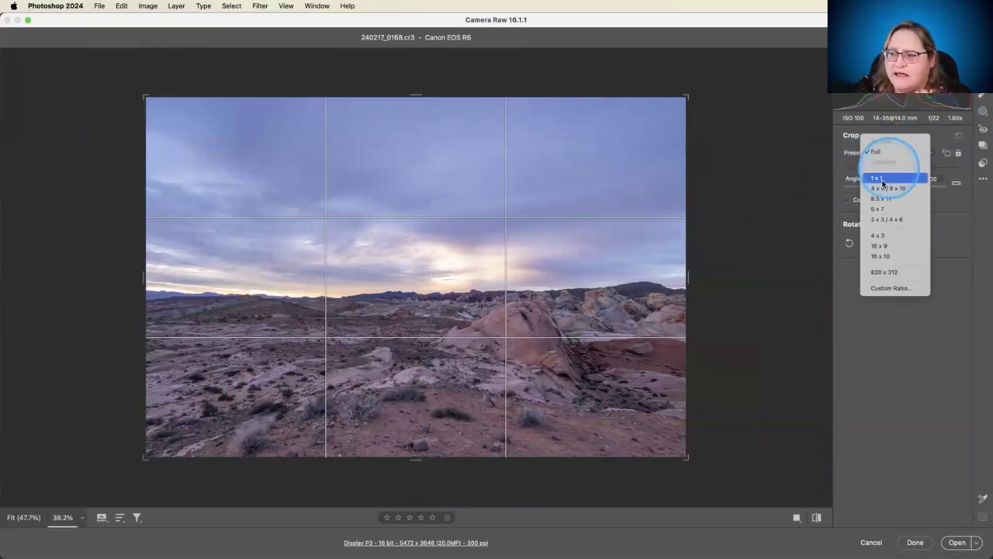
left_click(880, 245)
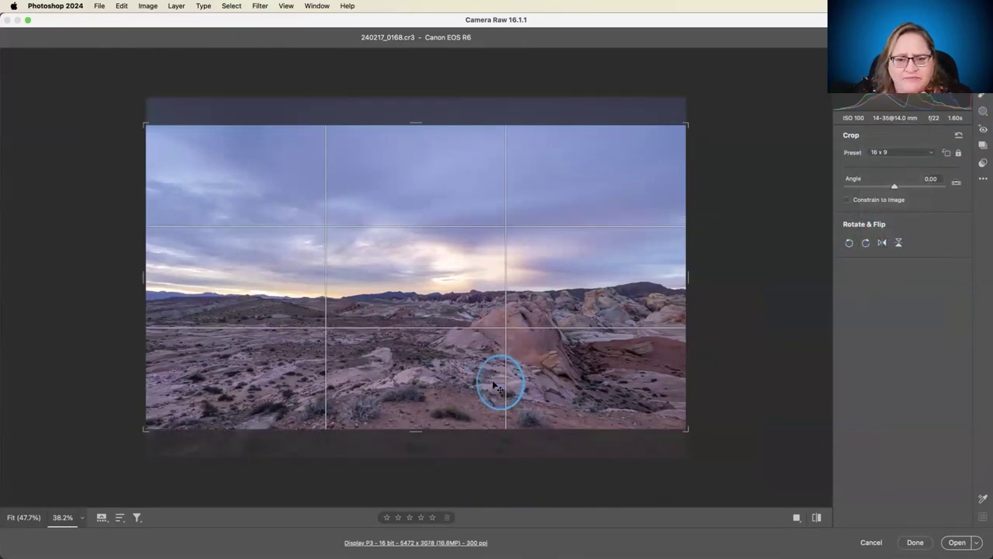
left_click_drag(497, 386, 492, 337)
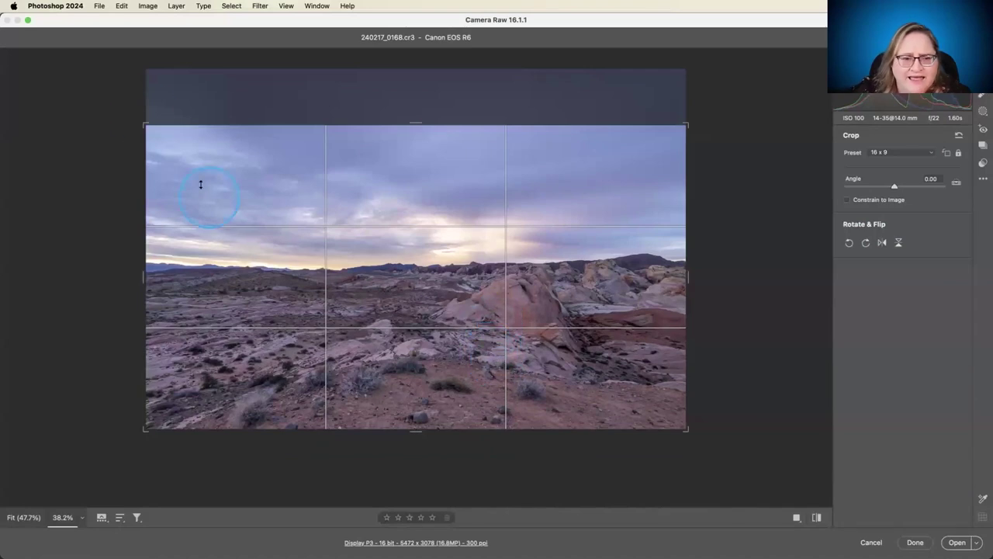
left_click_drag(144, 121, 161, 145)
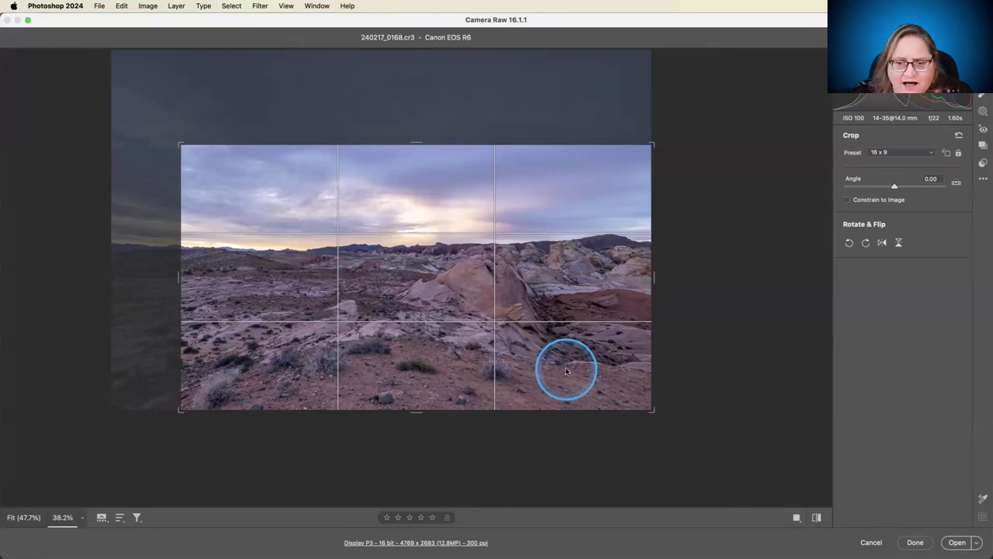
key("Return")
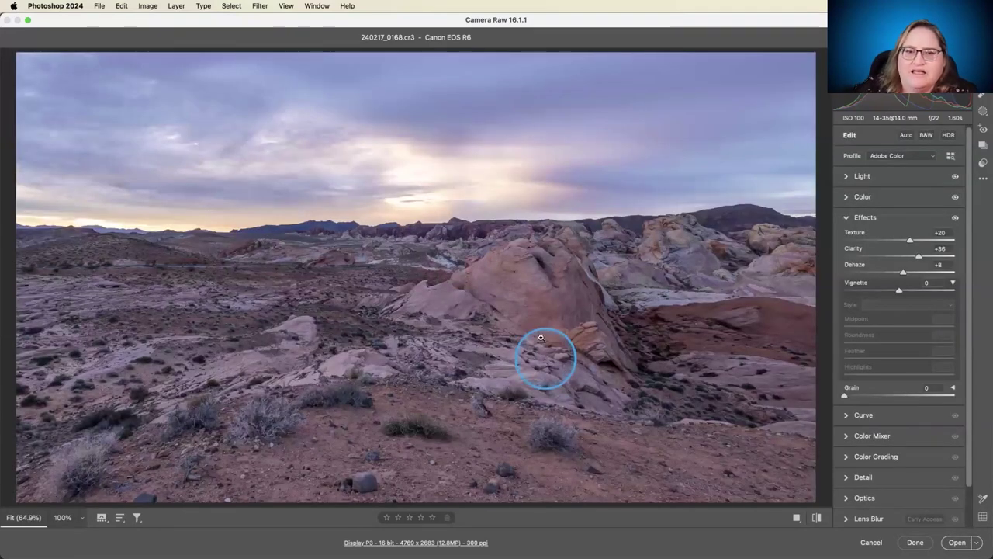
Create a Sky mask and set its Clarity to +8 and Dehaze to +8
left_click(980, 113)
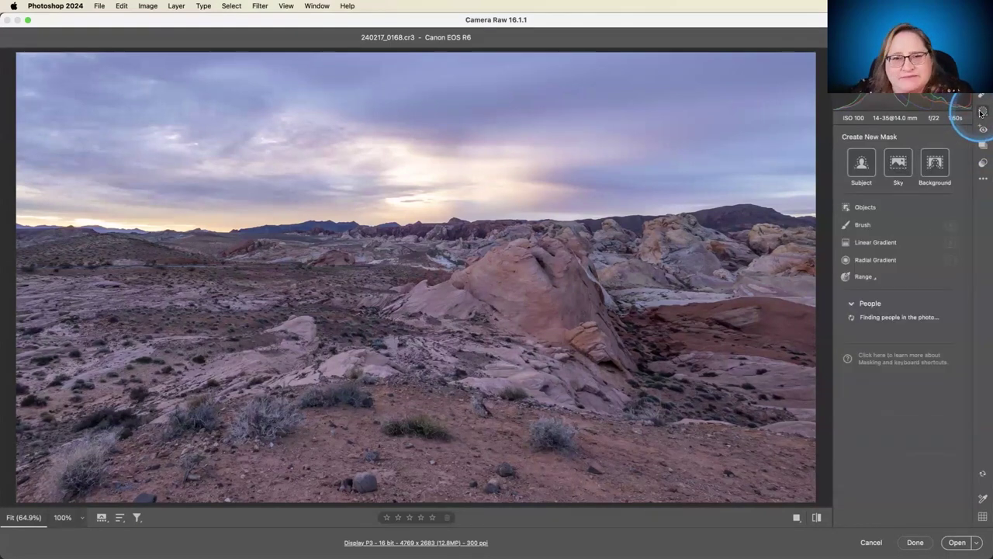
left_click(900, 164)
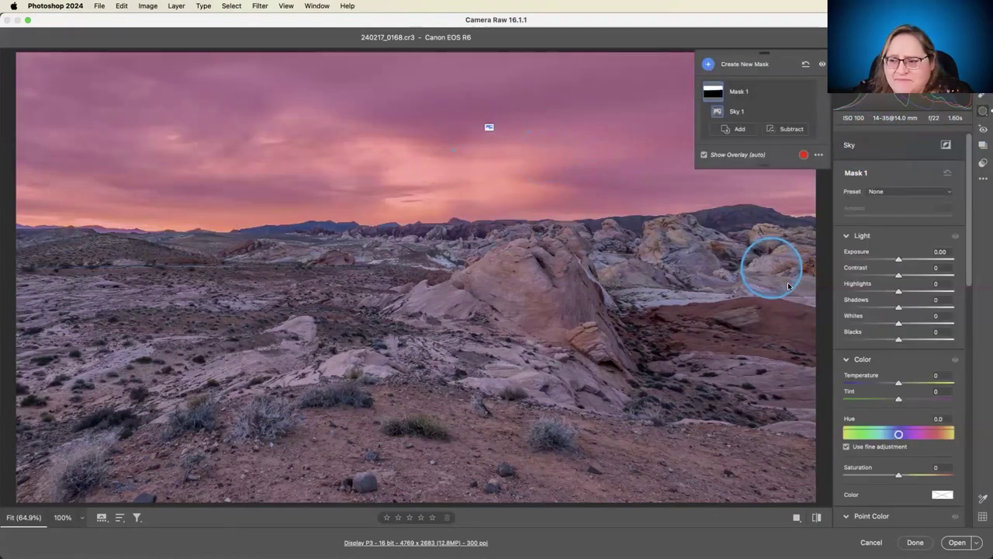
scroll(877, 348, "down", 5)
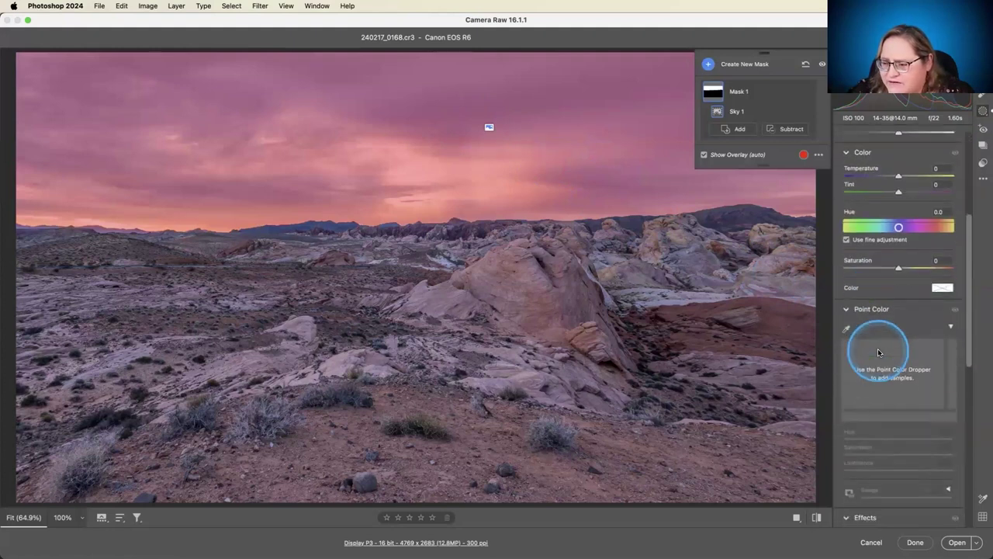
scroll(877, 349, "down", 3)
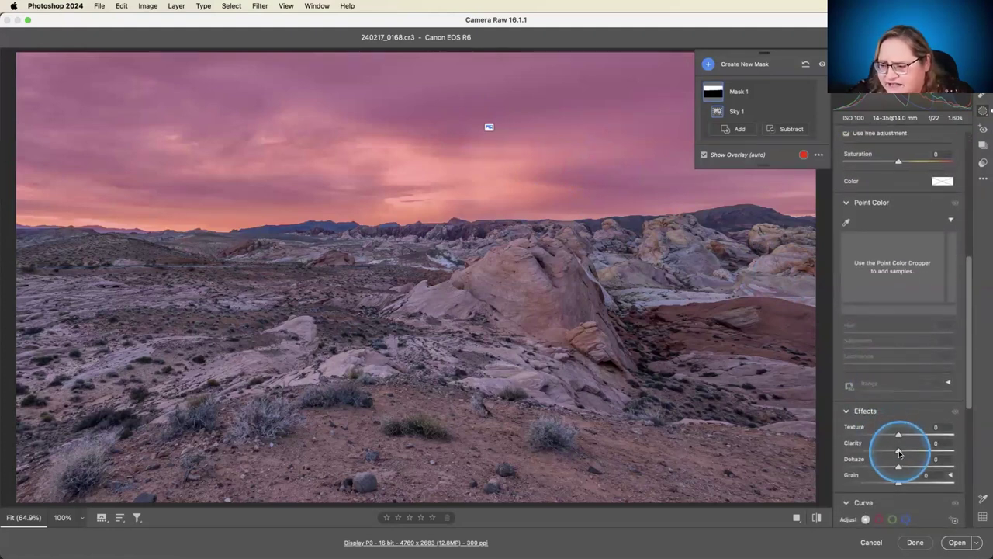
left_click_drag(898, 453, 903, 467)
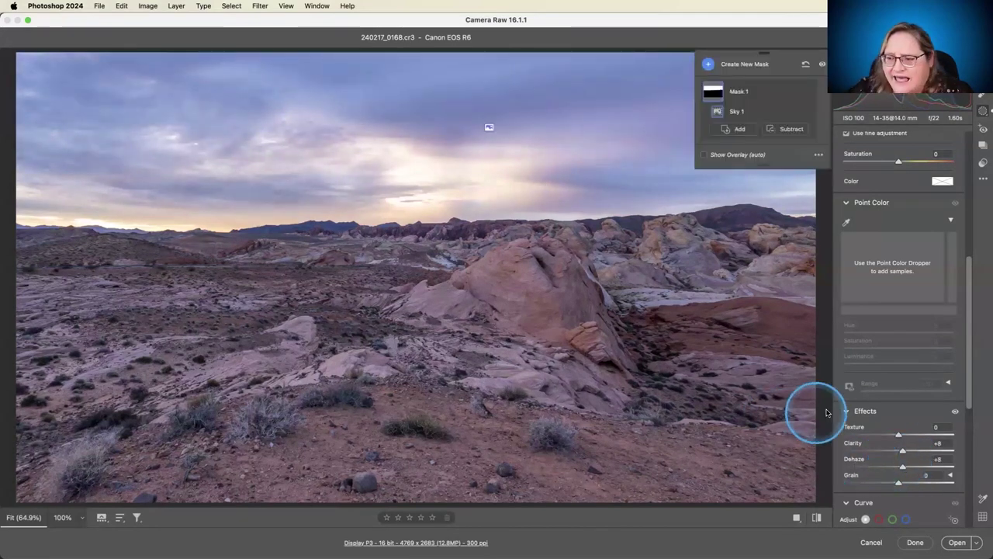
Duplicate and invert the sky mask to target the foreground, set its Temperature to +18, and return to the general edit settings
left_click(792, 94)
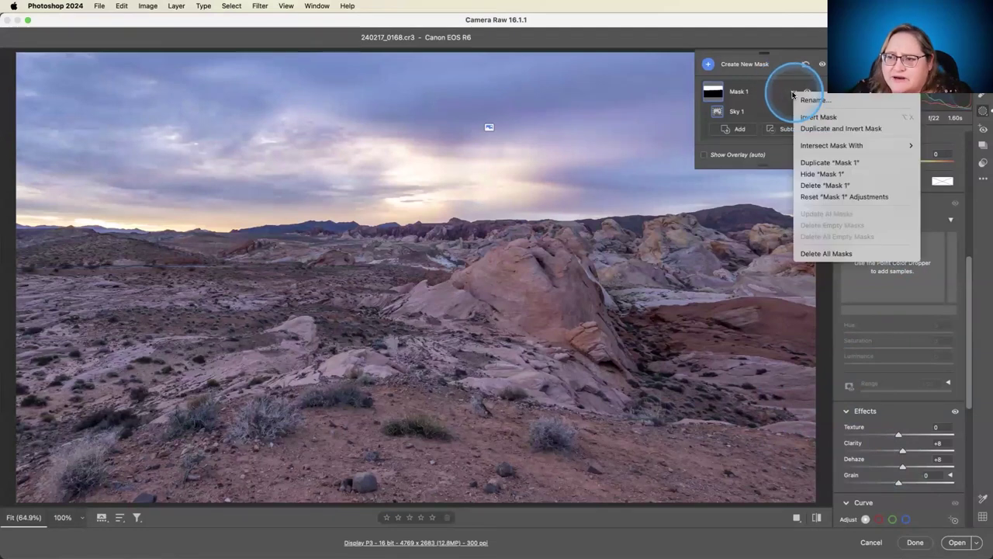
left_click(811, 129)
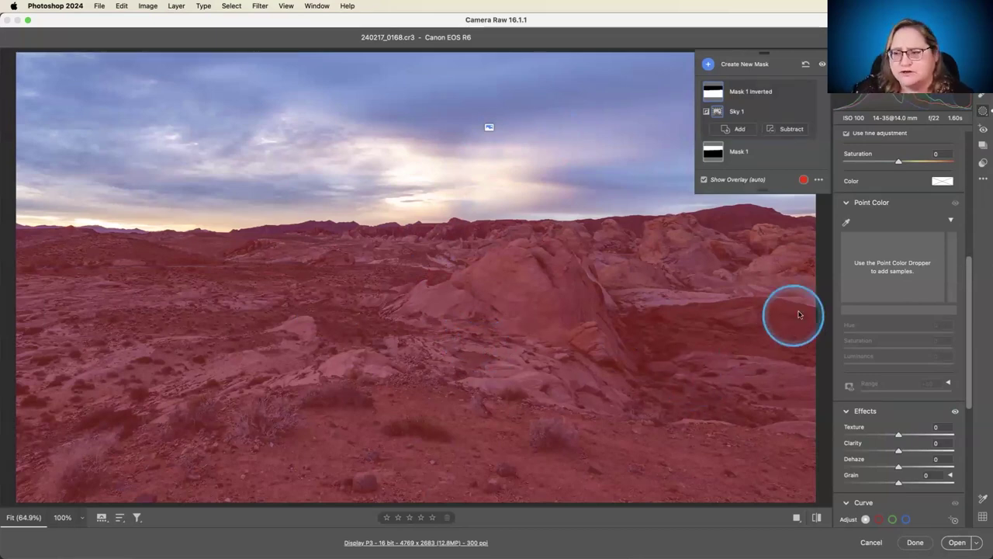
scroll(889, 326, "up", 1)
scroll(889, 324, "down", 10)
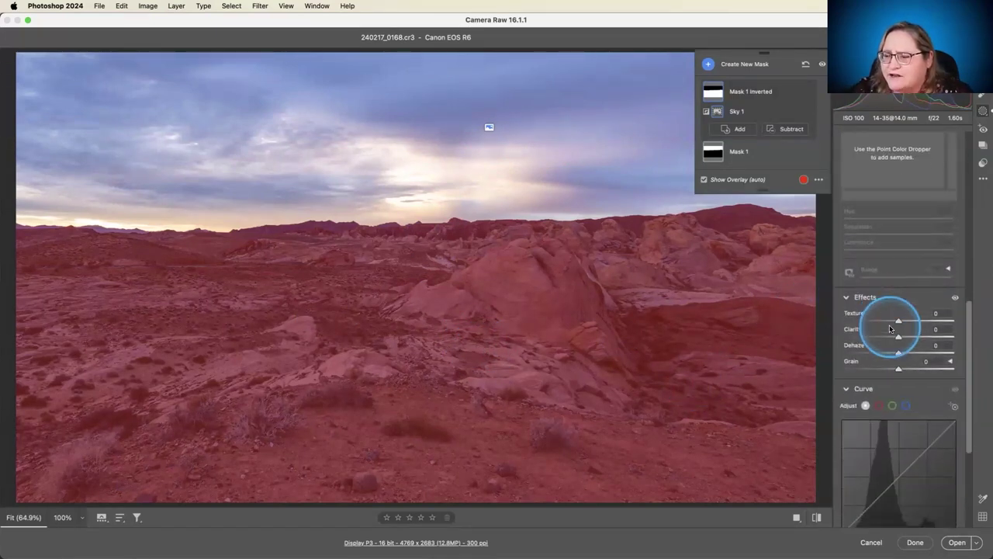
scroll(889, 324, "up", 9)
scroll(890, 324, "up", 10)
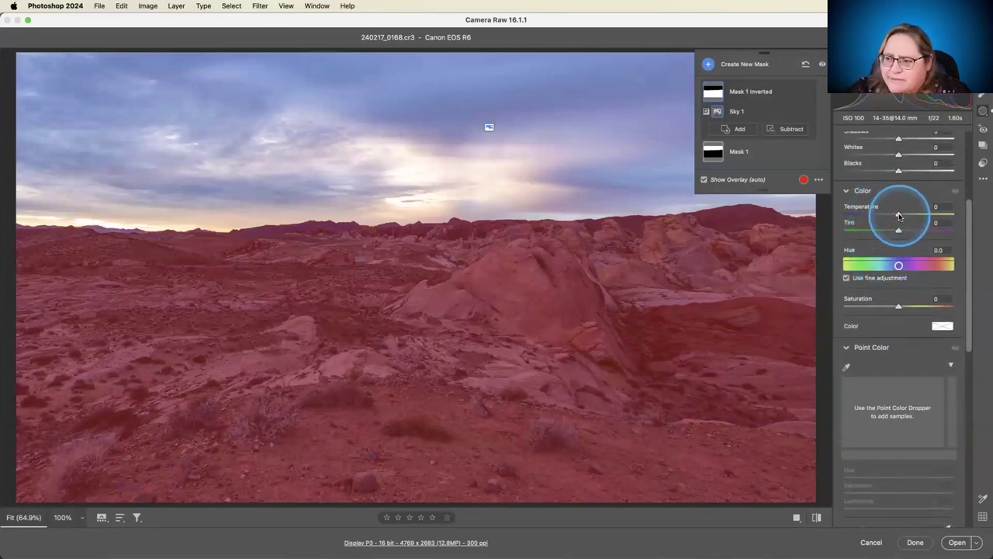
left_click_drag(899, 214, 909, 217)
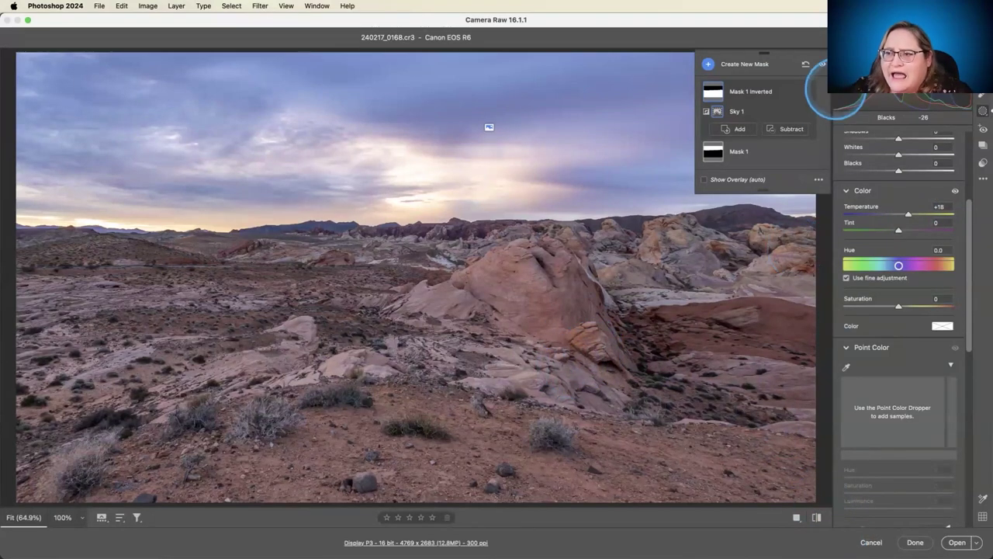
key("e")
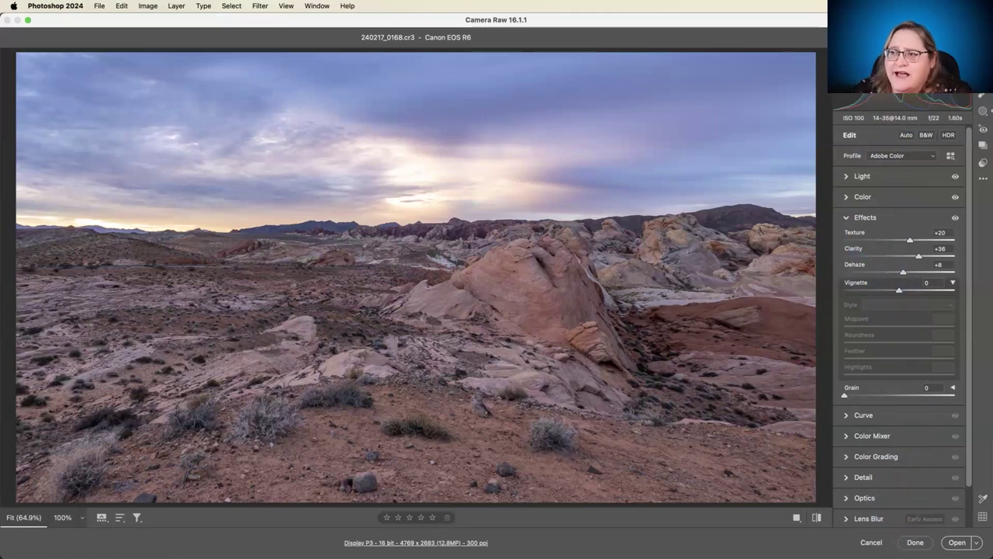
Open the save options and review the Mylio Display Copy TIFF preset, its same-location destination and its document name plus _display file naming
key("super+s")
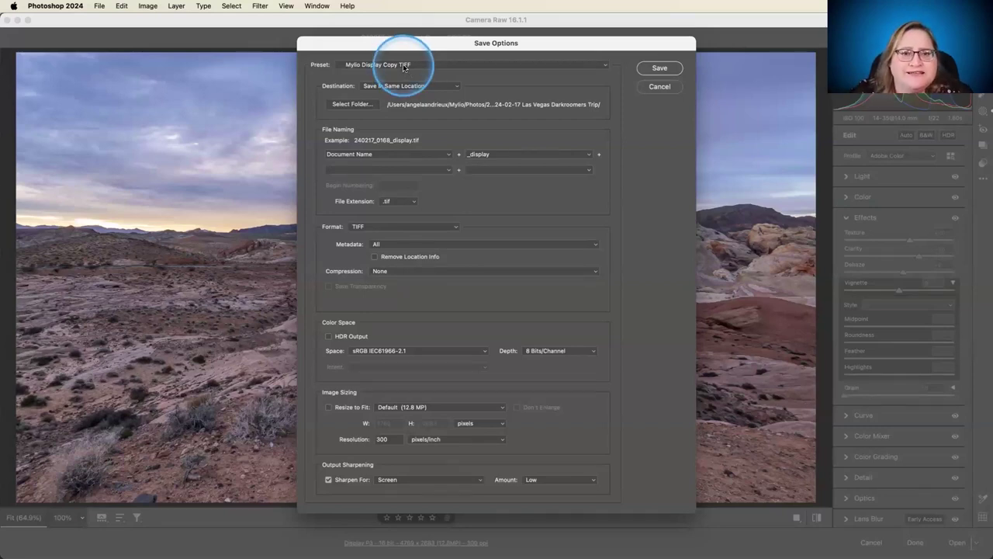
left_click(406, 66)
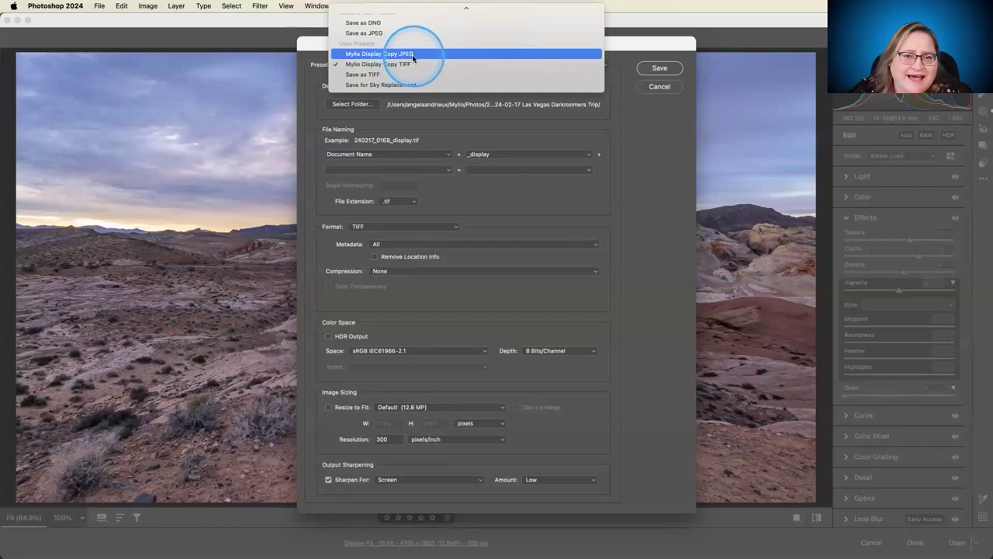
left_click(621, 118)
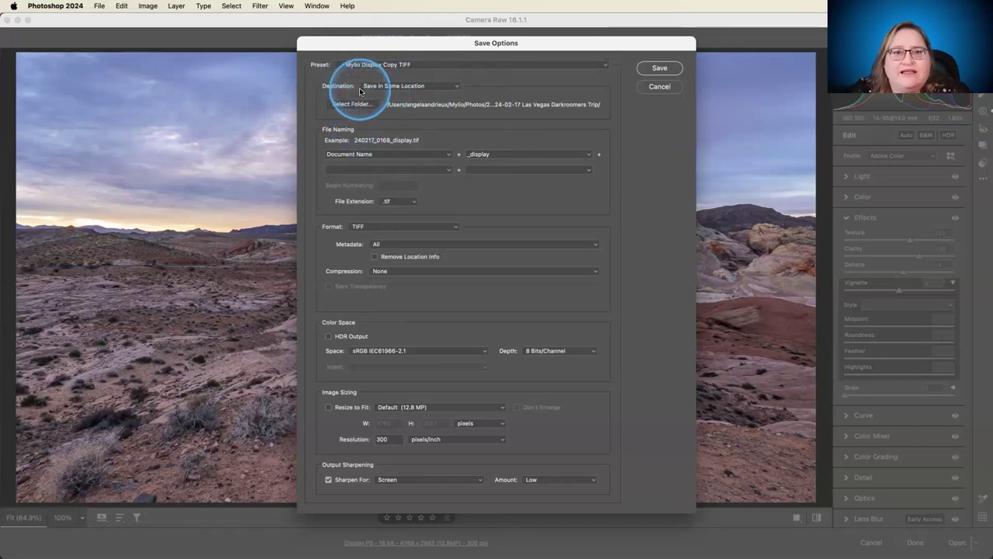
left_click(408, 91)
left_click(404, 82)
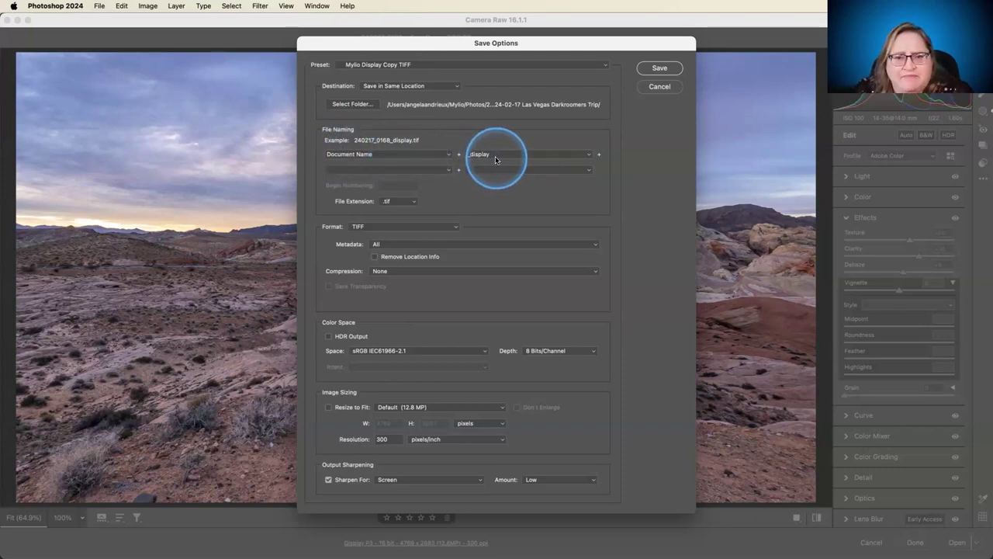
left_click(449, 154)
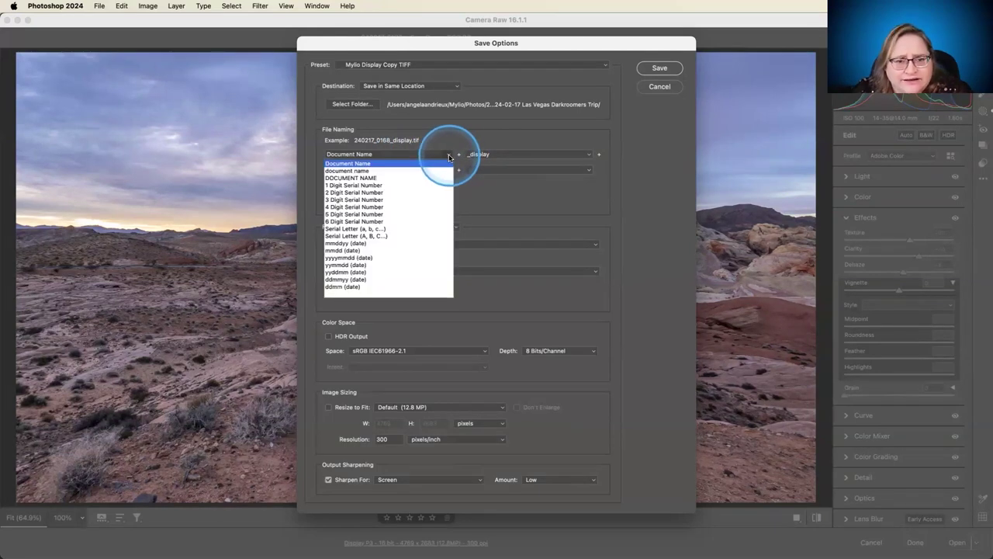
left_click(448, 154)
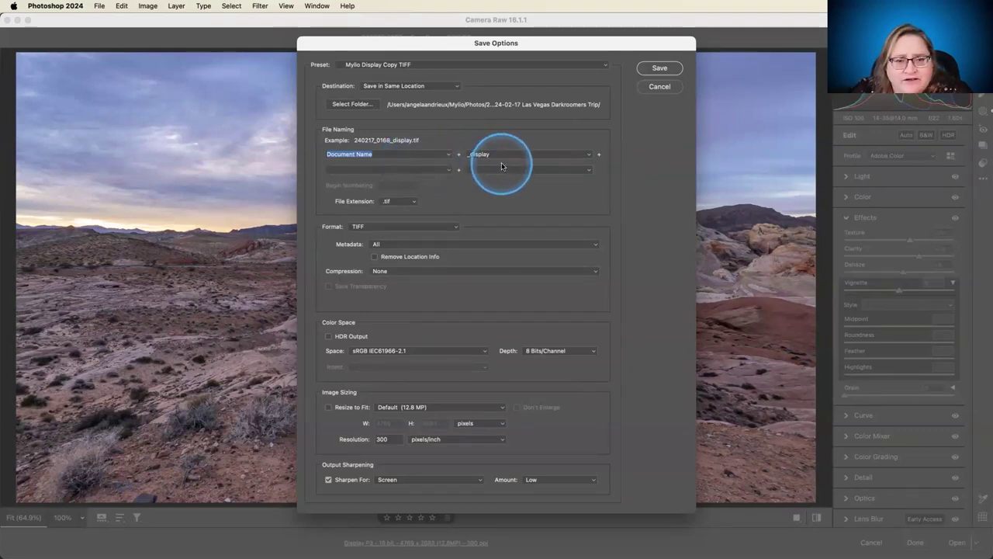
Keep TIFF as the format, turn off output sharpening, and save the display copy
left_click(363, 228)
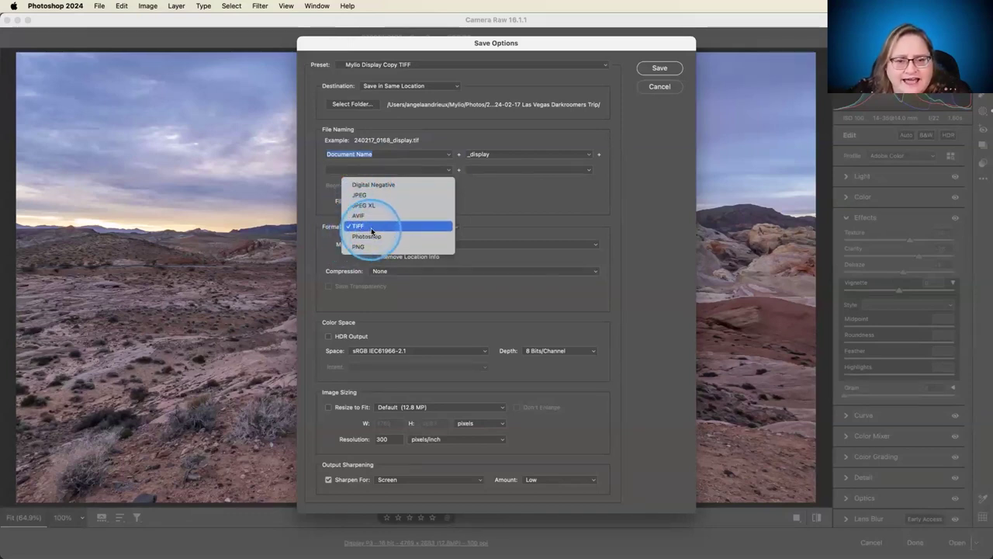
left_click(519, 247)
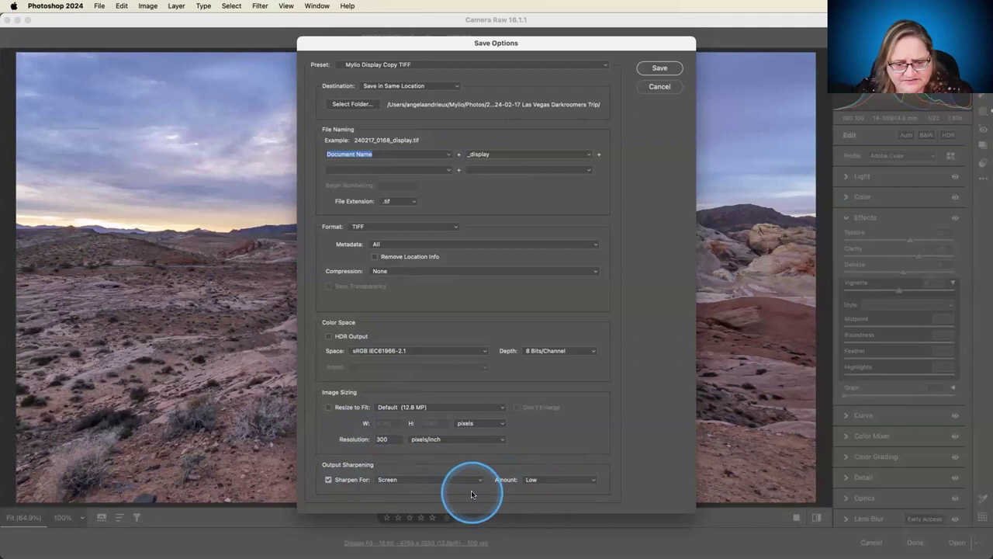
left_click(328, 480)
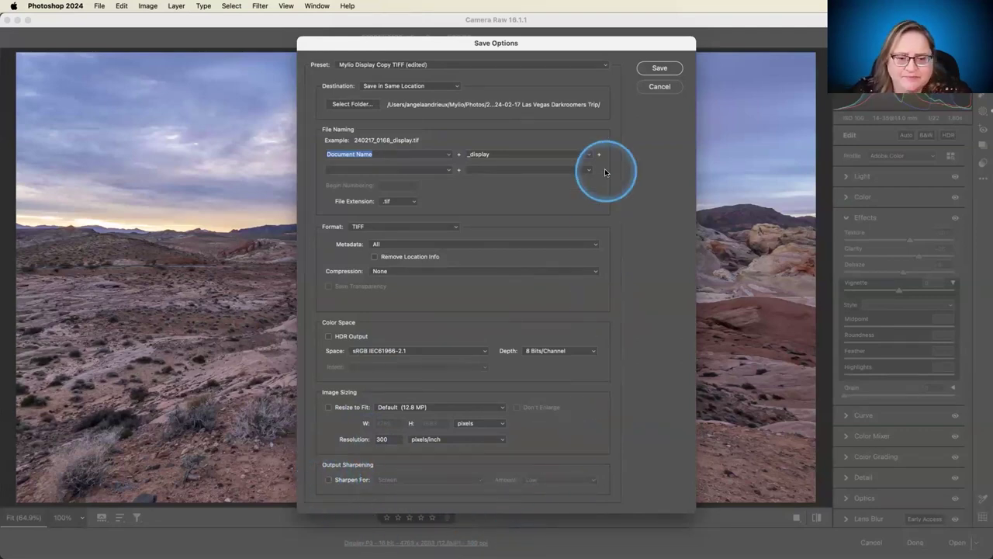
left_click(659, 70)
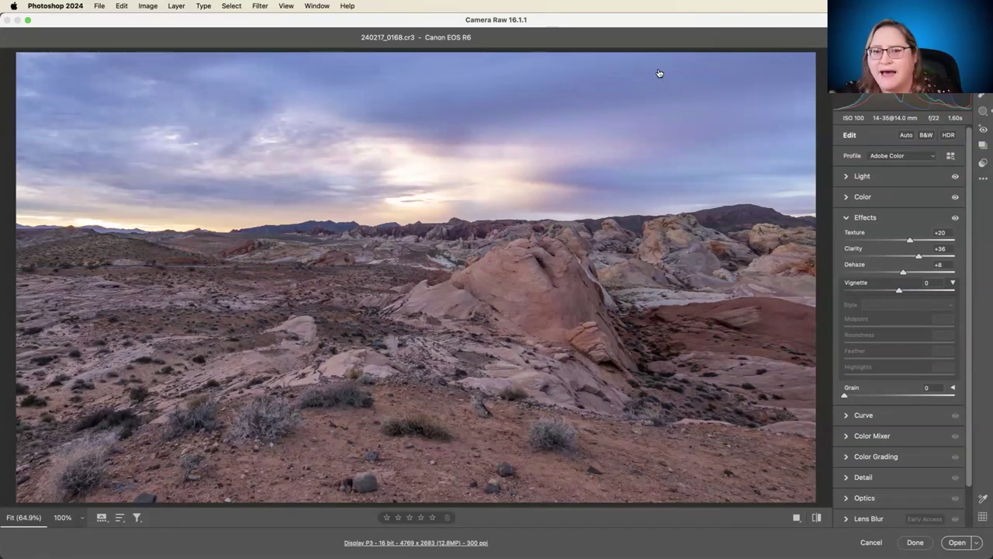
Switch to Mylio Photos, return to the All Photos grid, and open the edited desert photo at full view
key("super+Tab")
left_click(661, 217)
left_click(12, 38)
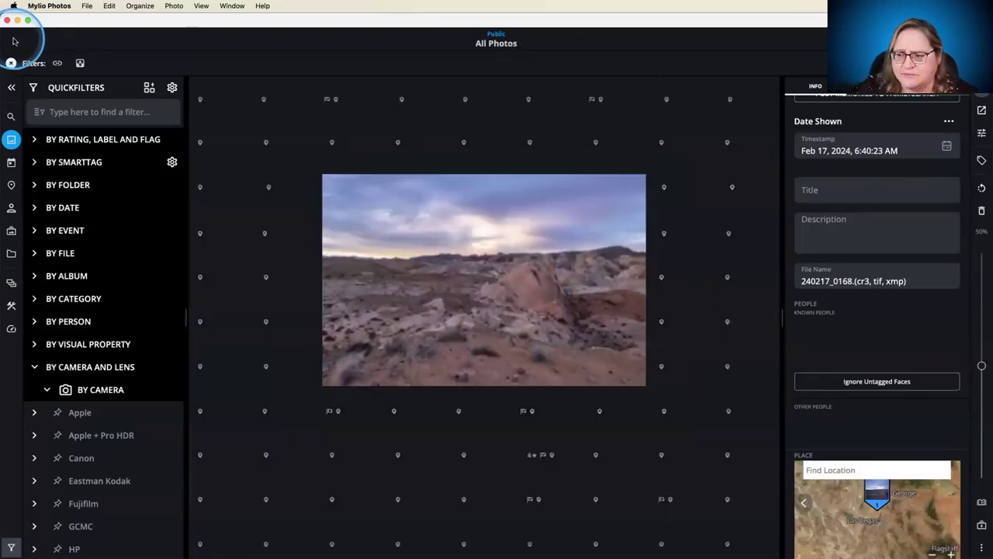
left_click(531, 277)
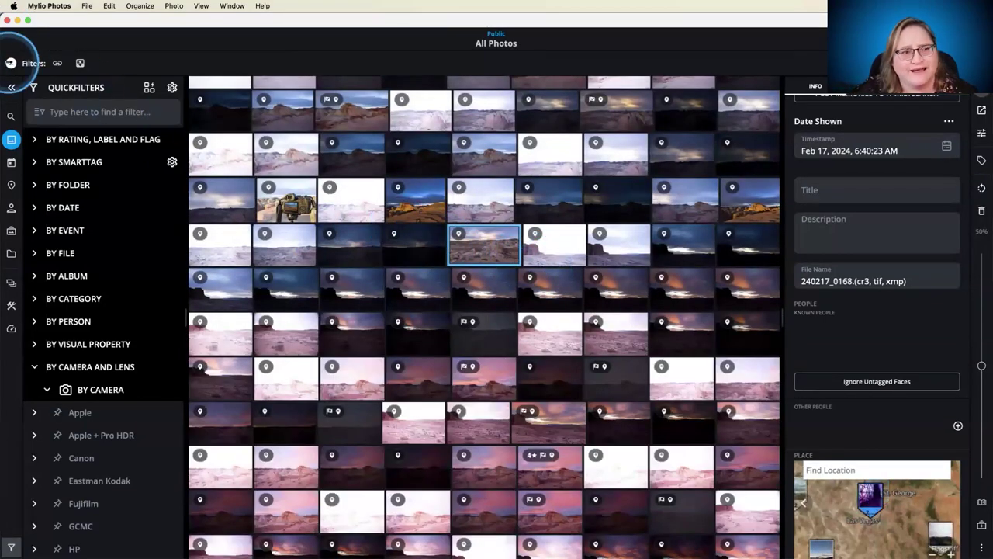
double_click(493, 247)
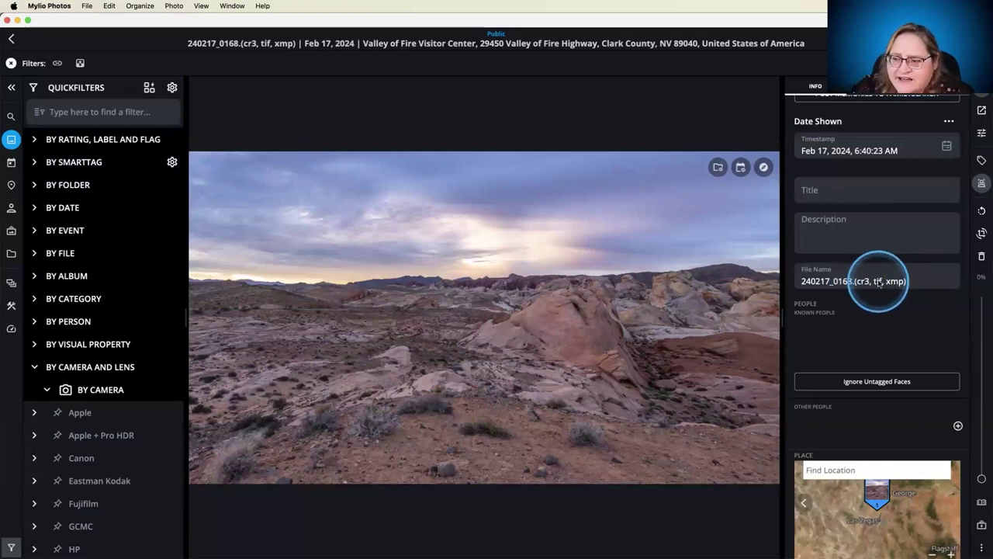
Reveal the photo in Finder, examine its 240217_0168 display TIFF, CR3 and XMP files, and close the Finder window
right_click(551, 282)
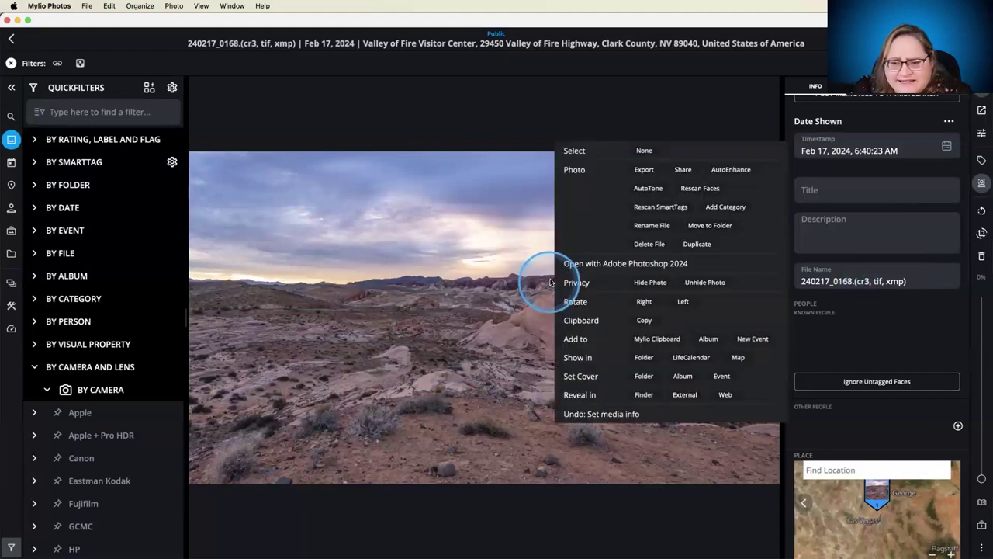
left_click(644, 394)
scroll(526, 376, "down", 3)
scroll(526, 359, "down", 2)
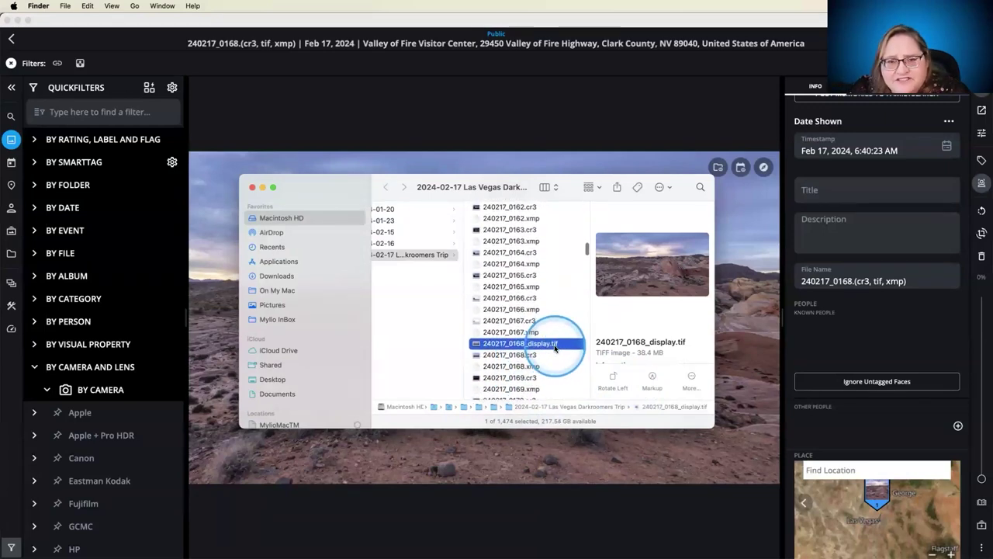
scroll(551, 349, "up", 1)
scroll(543, 353, "up", 1)
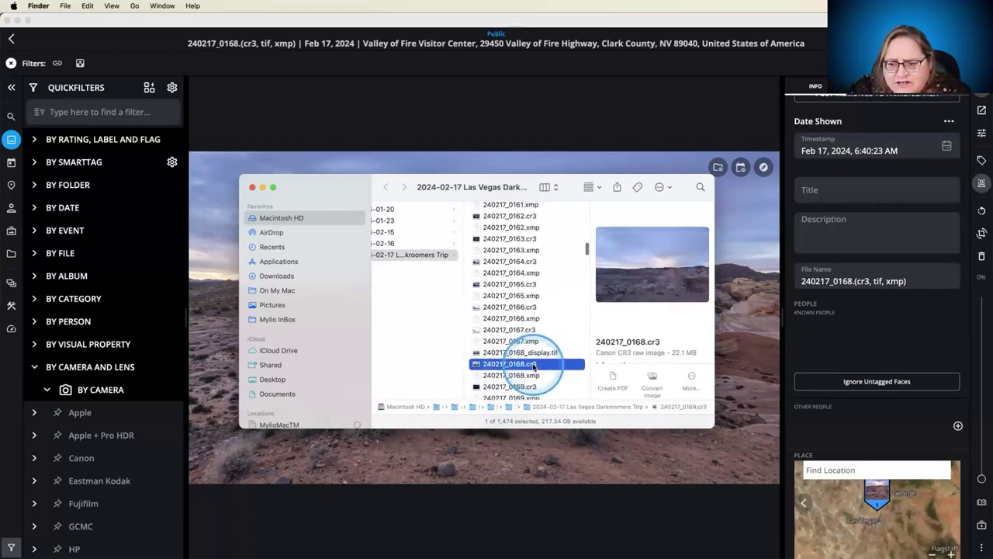
left_click(532, 377)
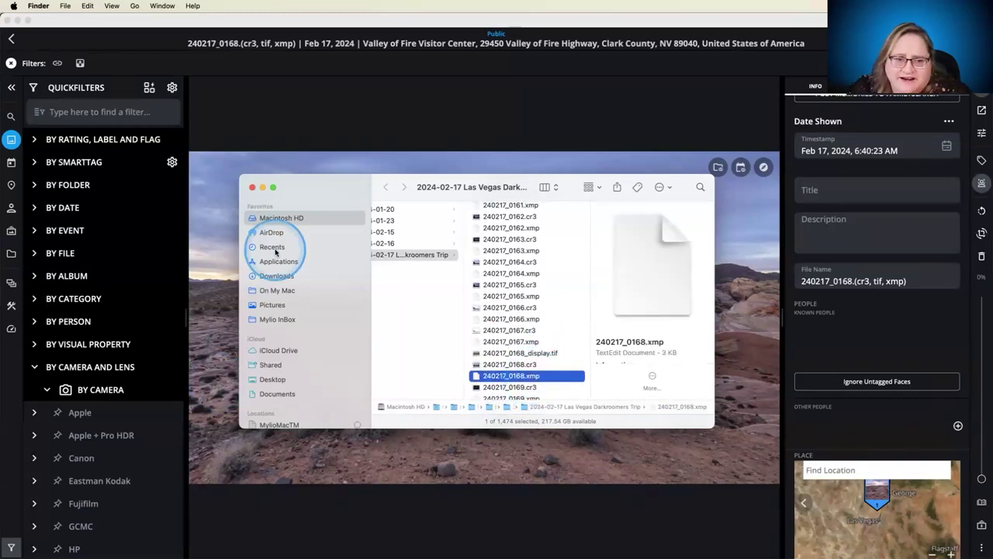
left_click(252, 188)
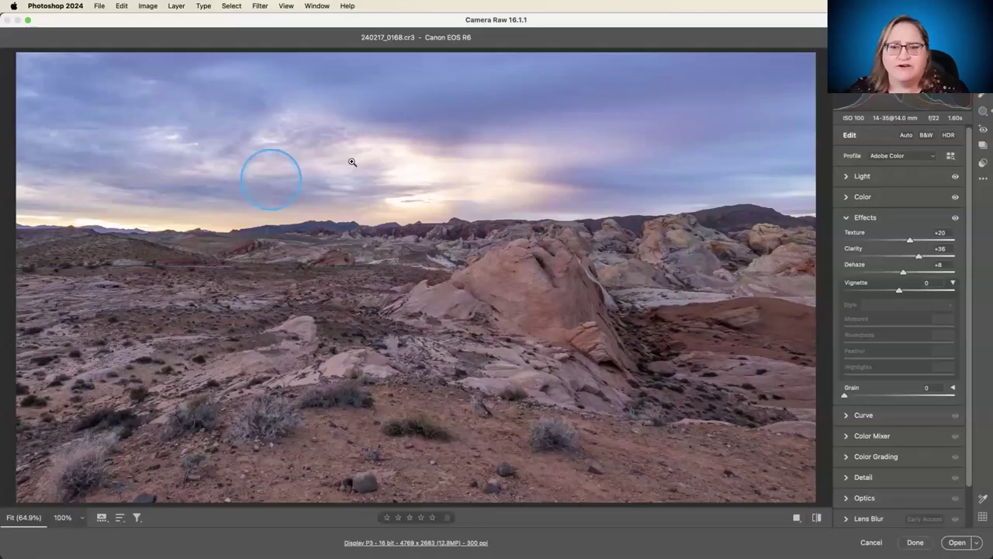
Reopen the save options, compare the Mylio Display Copy JPEG and Save as TIFF presets, and cancel without saving
key("super+s")
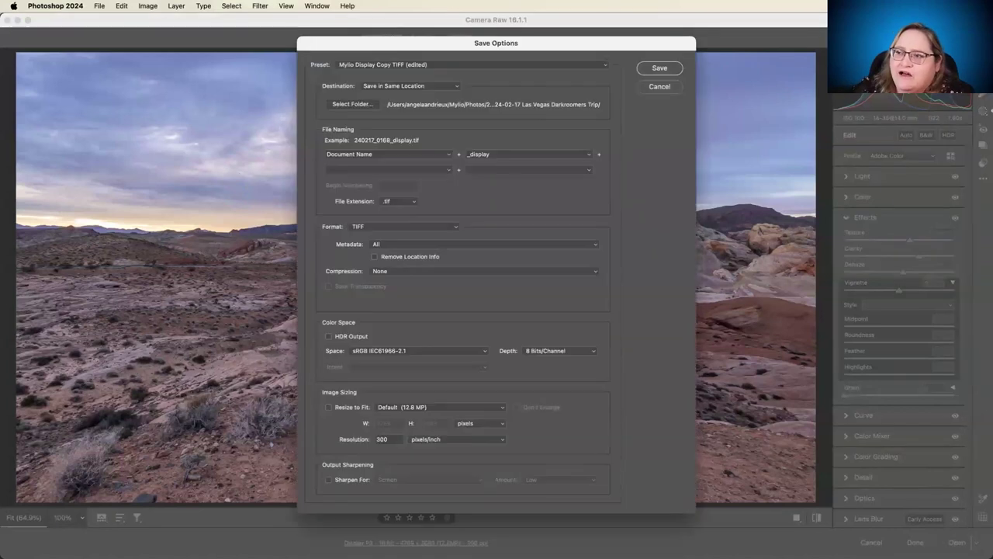
double_click(475, 159)
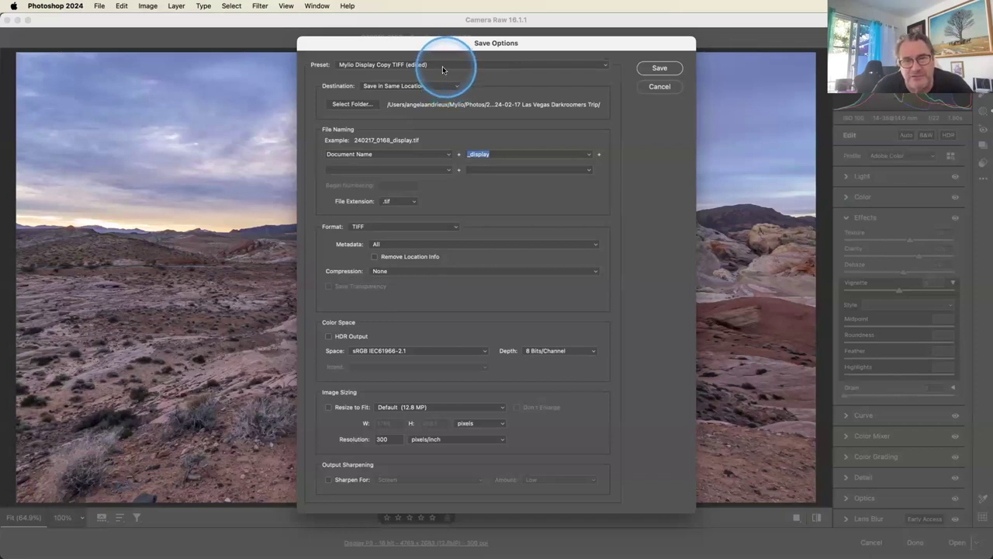
left_click(413, 151)
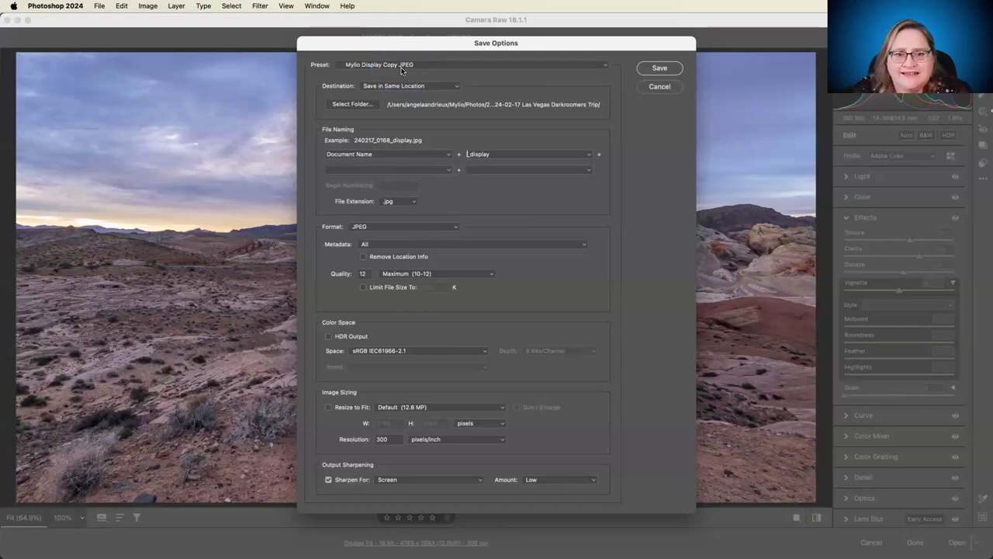
left_click(400, 67)
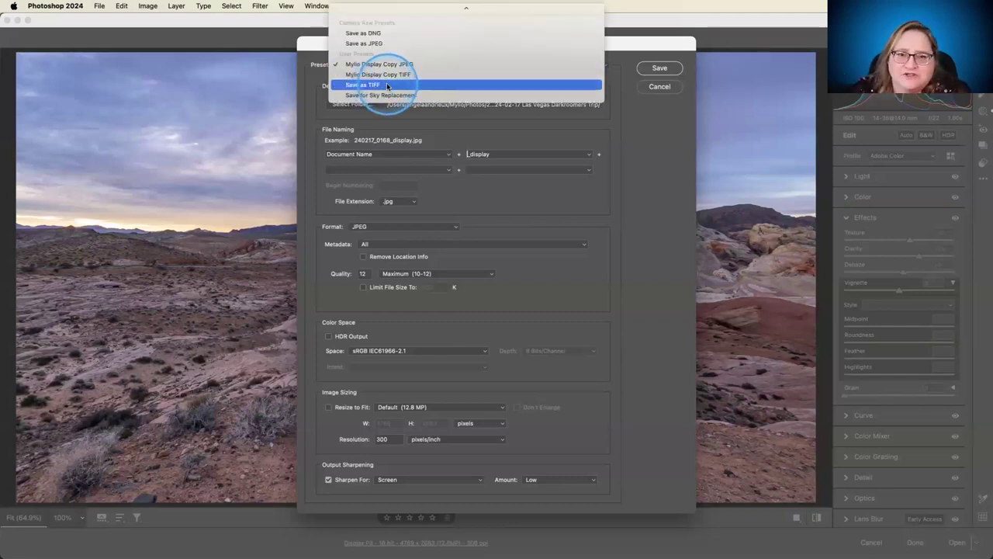
left_click(382, 87)
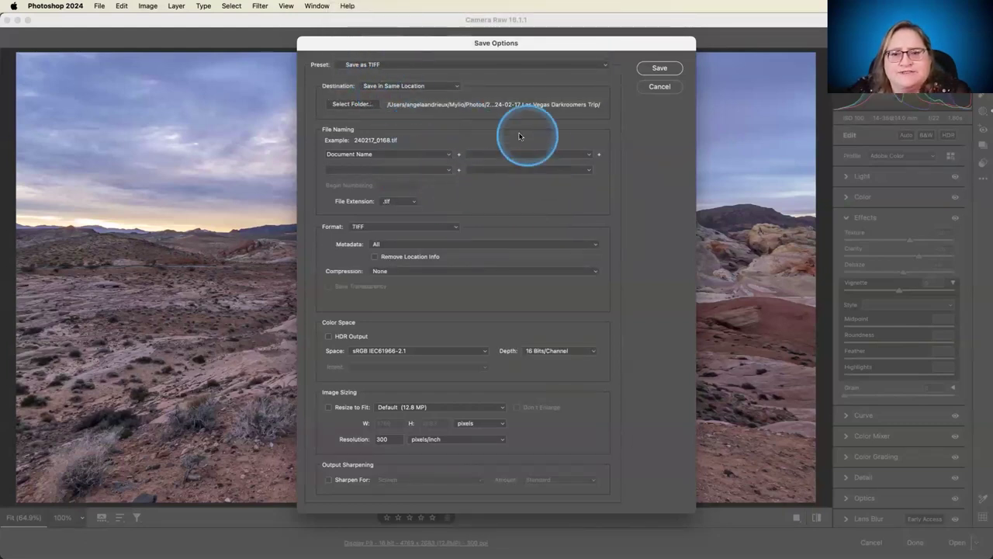
left_click(481, 154)
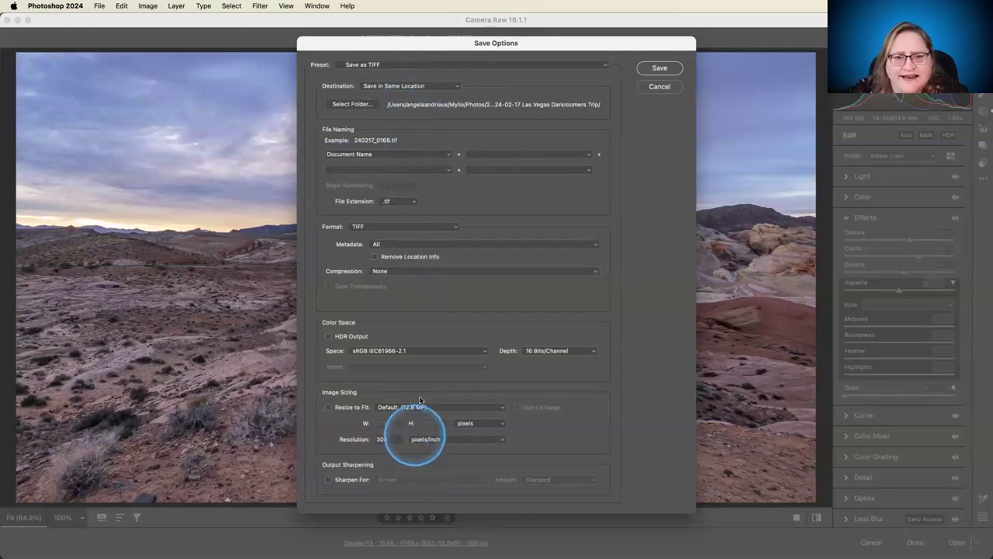
left_click(446, 63)
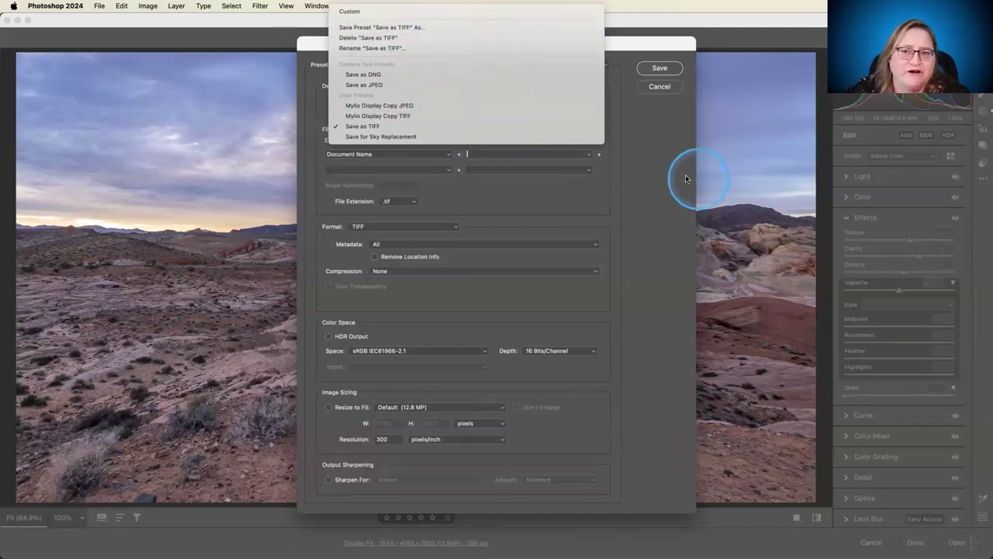
left_click(641, 171)
left_click(656, 87)
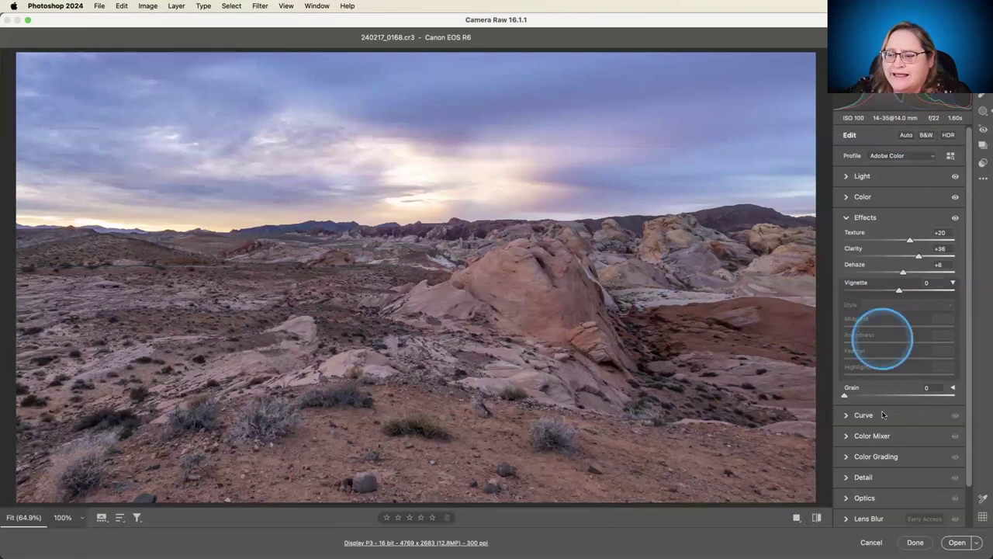
Finish the RAW edit by keeping the adjustments without opening the image, and switch back to Mylio Photos
left_click(915, 542)
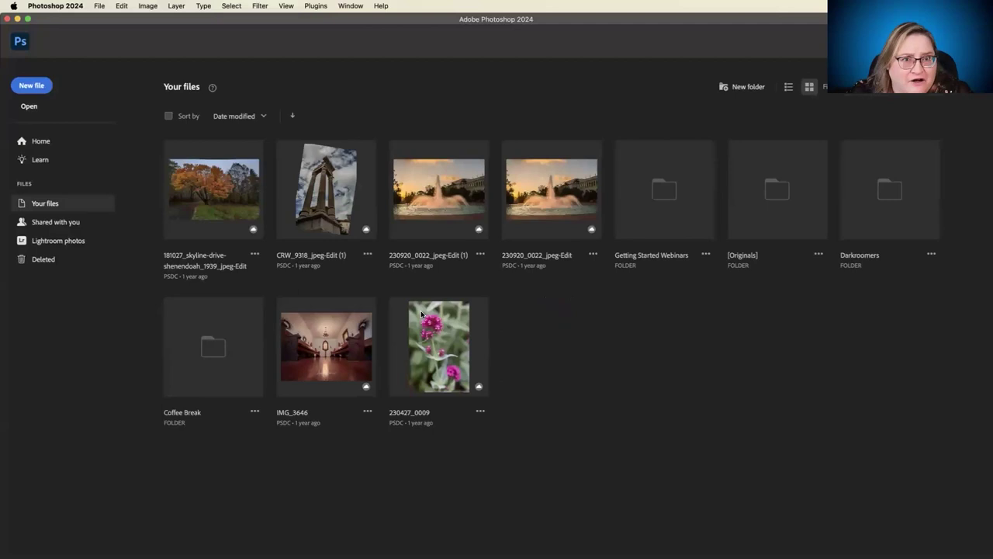
key("super+Tab")
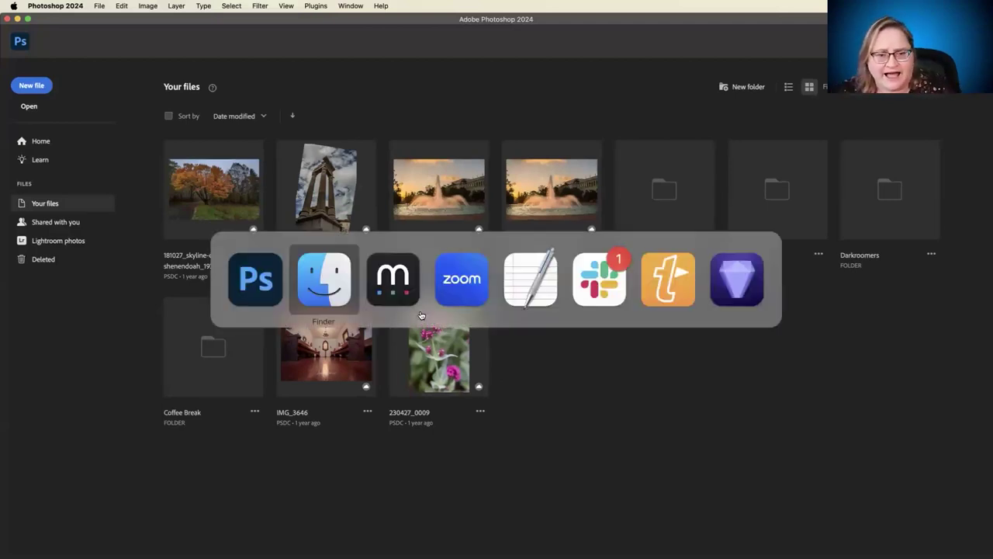
key("super+Tab")
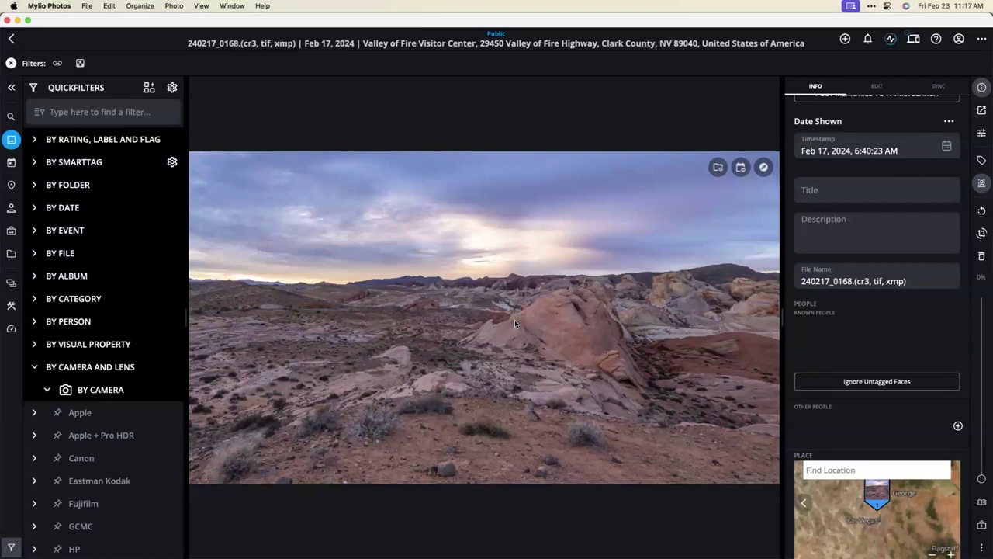
key("XF86AudioLowerVolume")
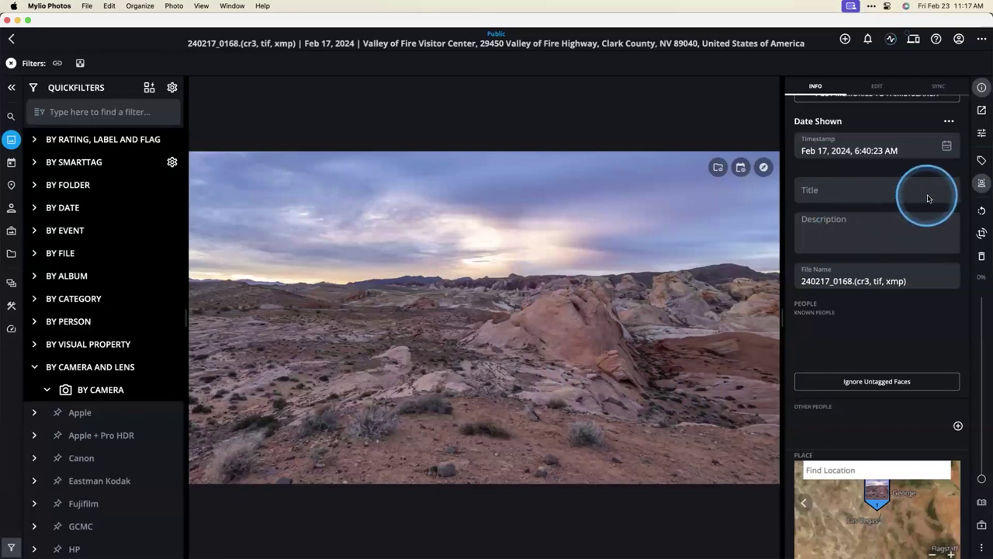
Open the photo's editing controls, try to adjust Exposure, and dismiss the external edits dialog without discarding or duplicating
left_click(981, 134)
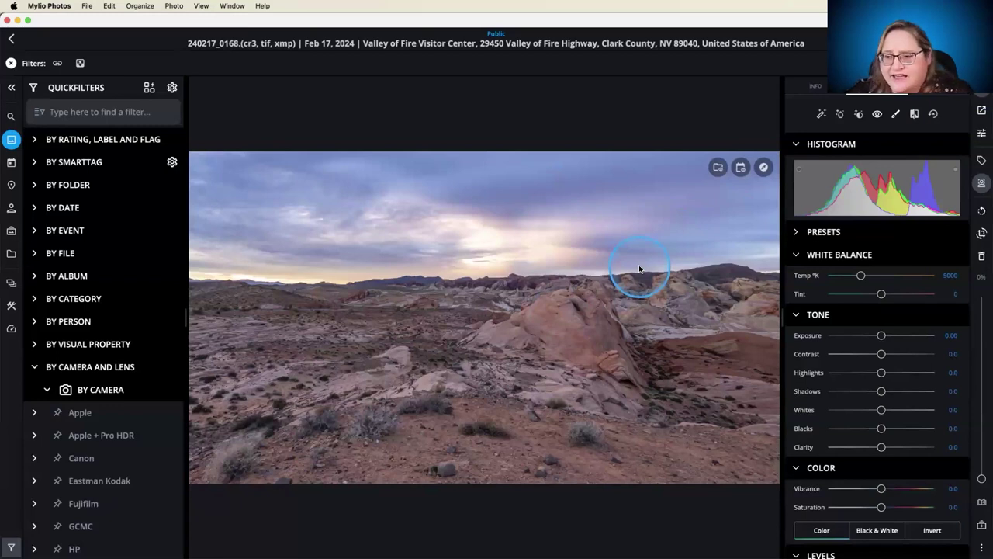
left_click(882, 335)
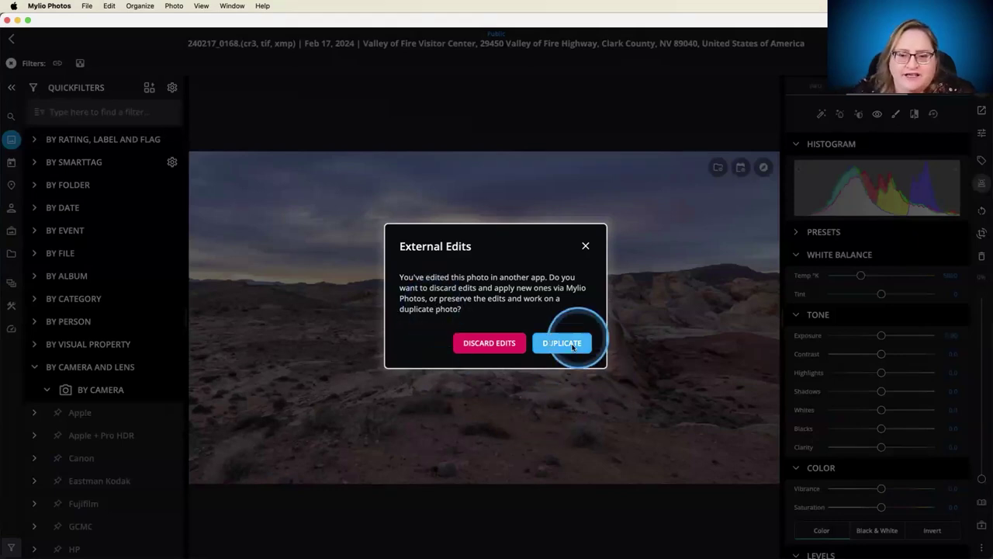
left_click(587, 245)
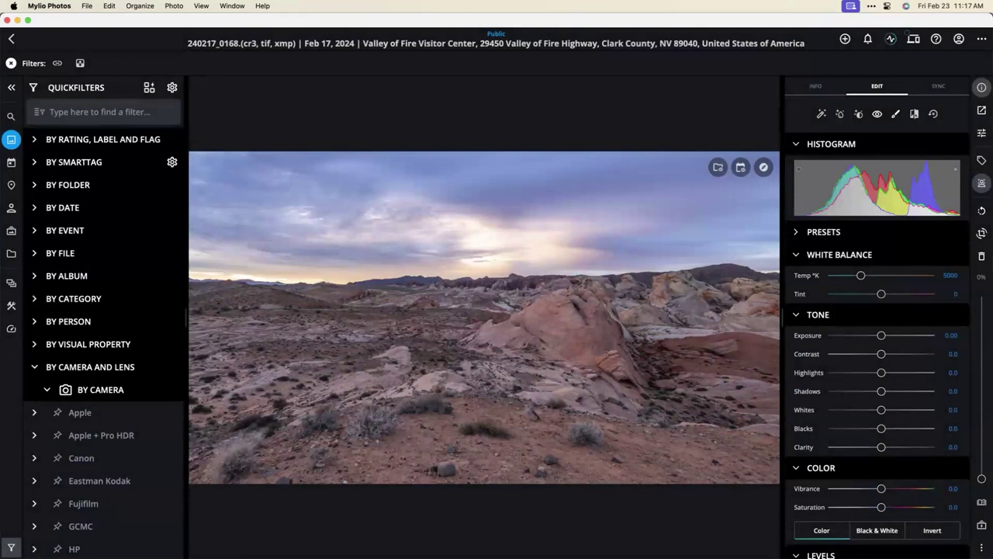
left_click(496, 174)
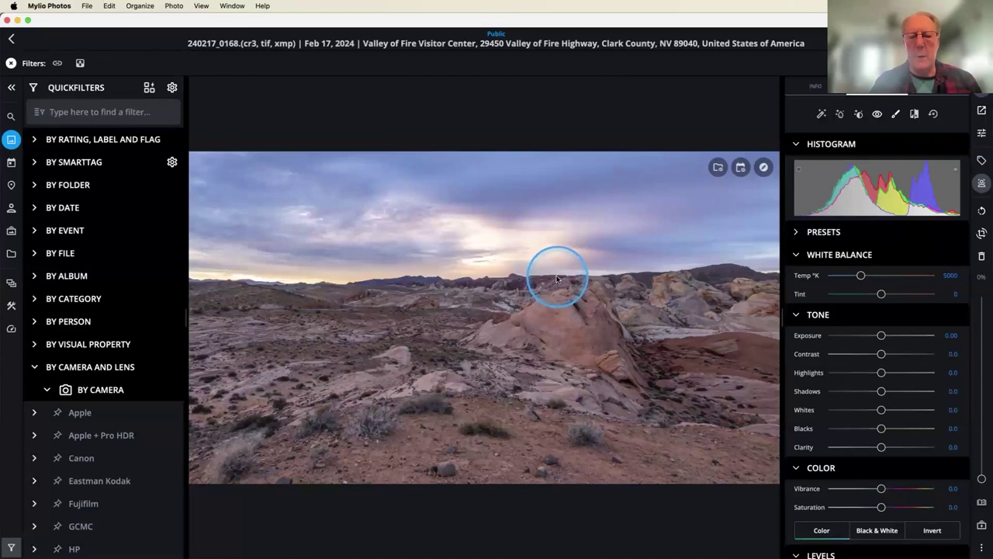
Open the desert landscape's original in Adobe Photoshop 2024, preferring the RAW file
right_click(419, 232)
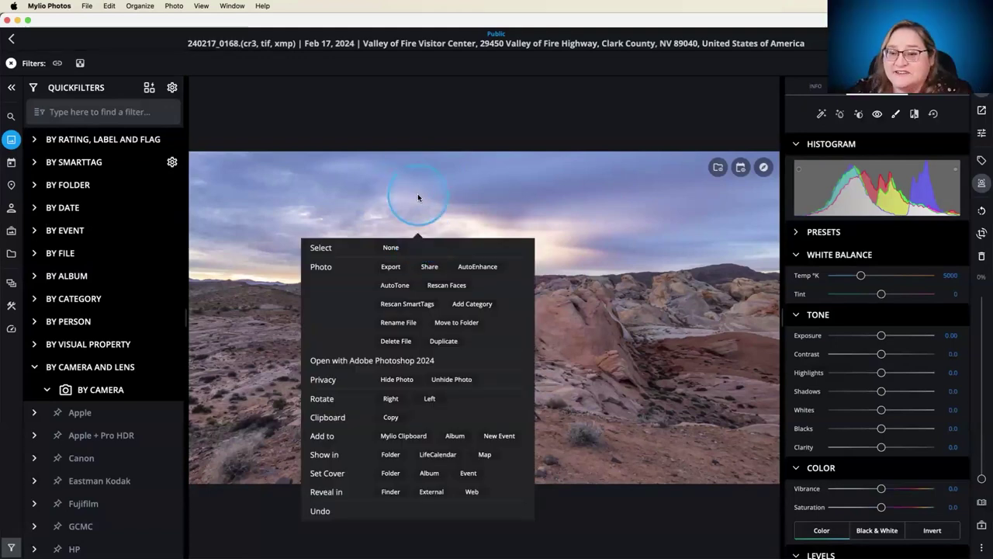
right_click(416, 197)
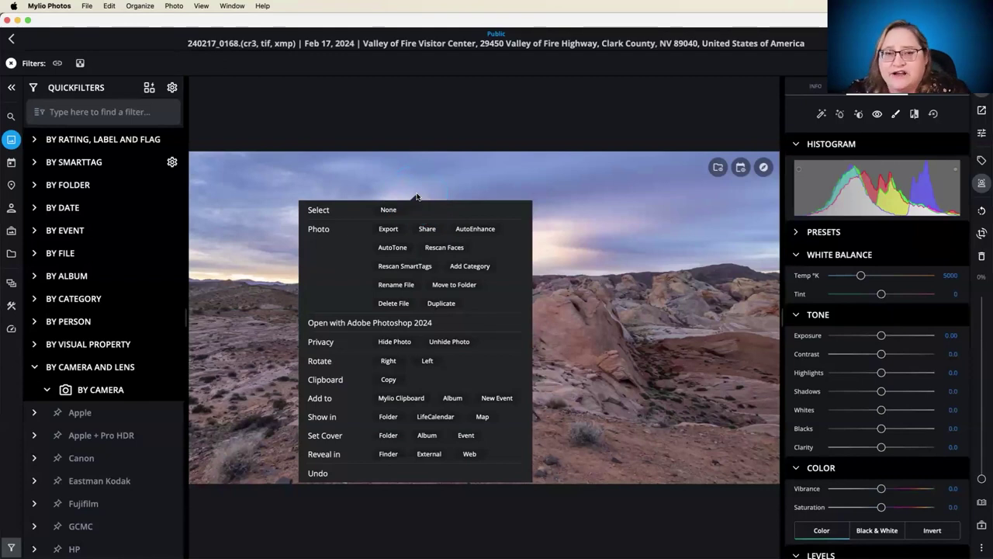
left_click(424, 324)
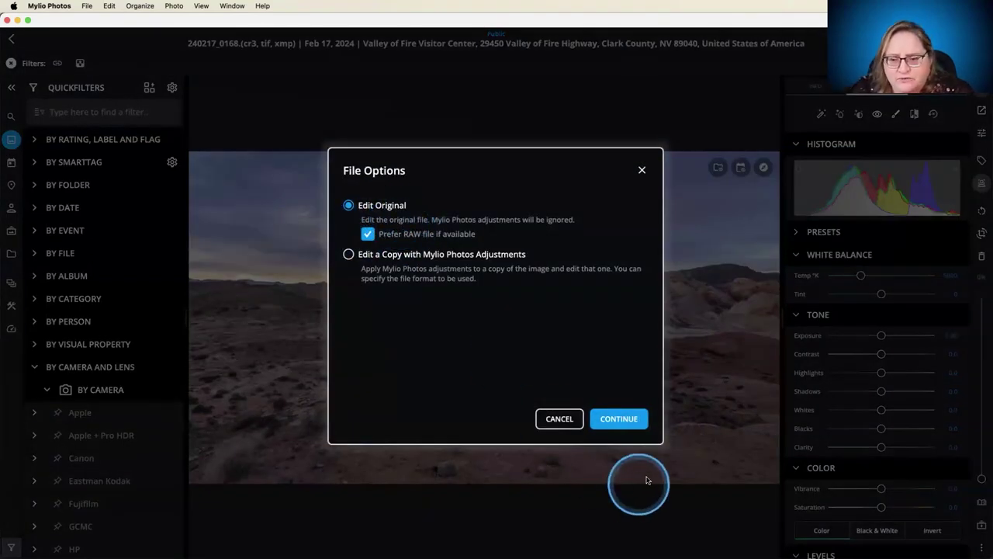
left_click(629, 426)
left_click(328, 441)
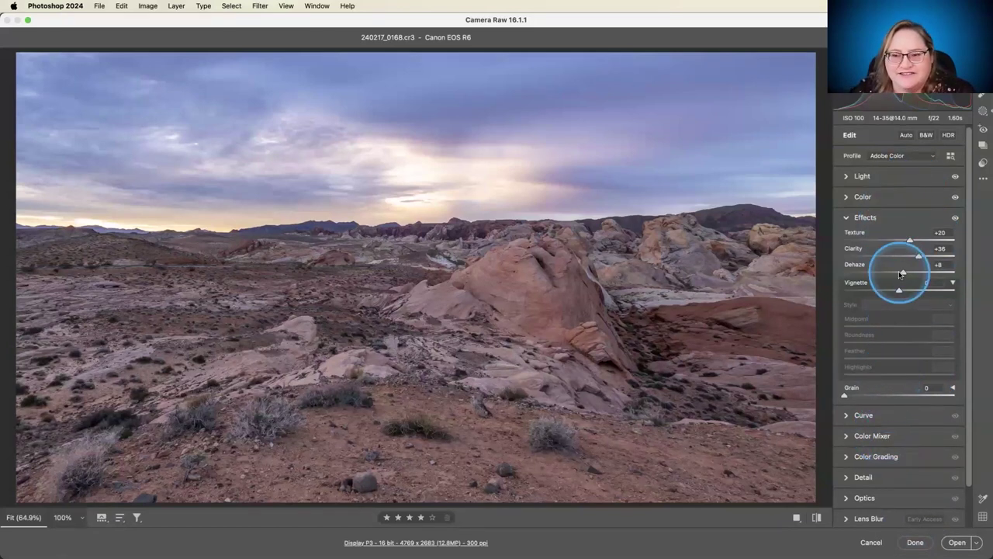
Check the photo's existing masks and finish the RAW edit without opening the image
left_click(982, 111)
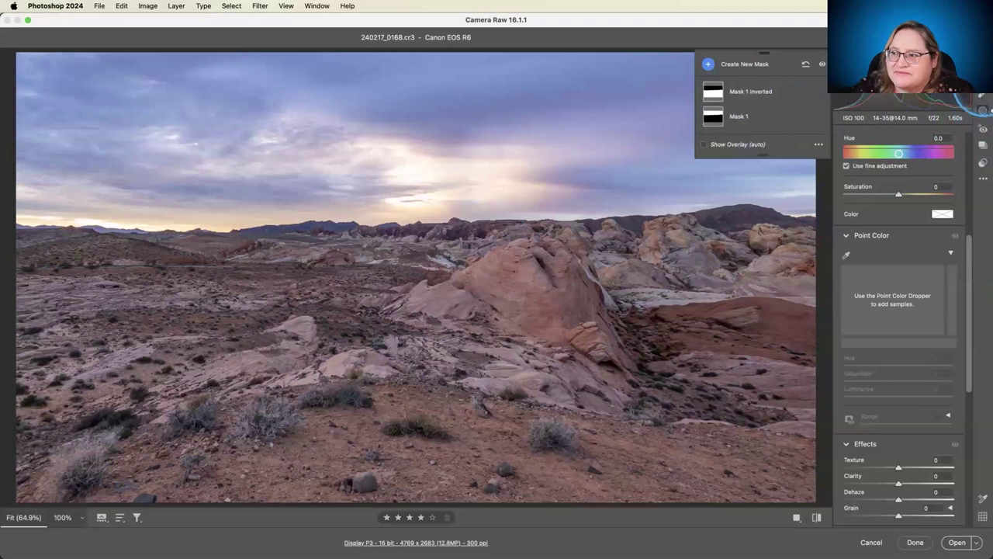
left_click(982, 111)
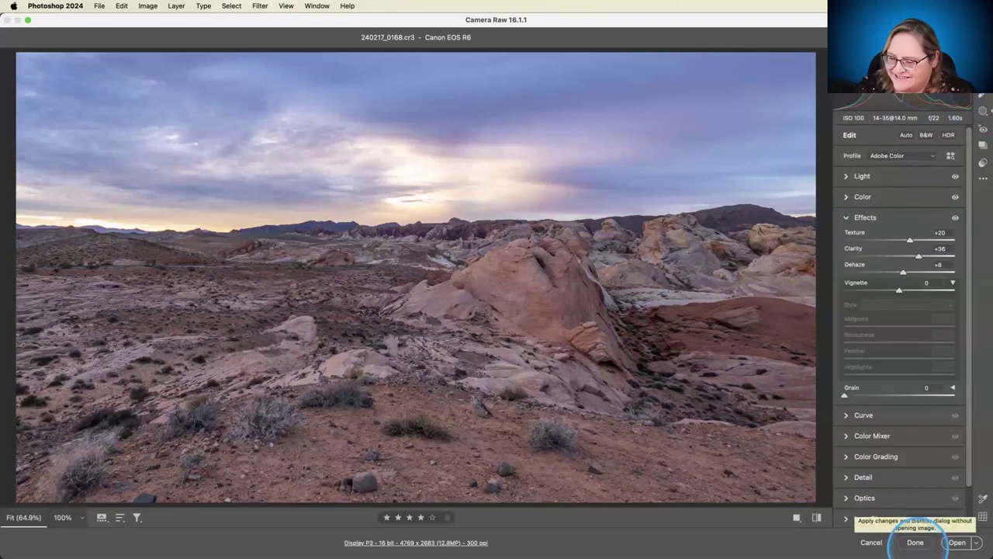
left_click(915, 543)
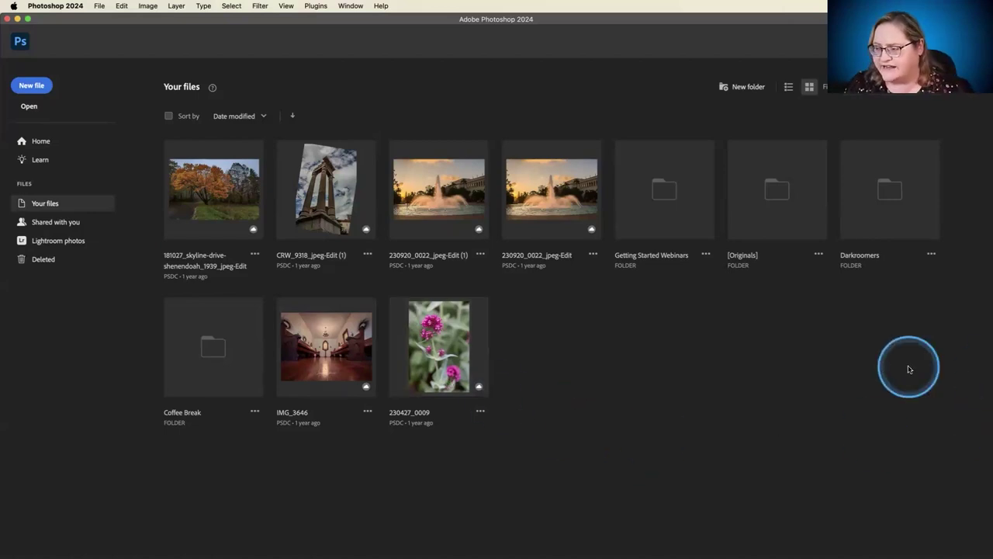
Switch back to Mylio Photos and open the edited ground squirrel photo from Feb 16, 2024 in the All Photos grid
key("super+Tab")
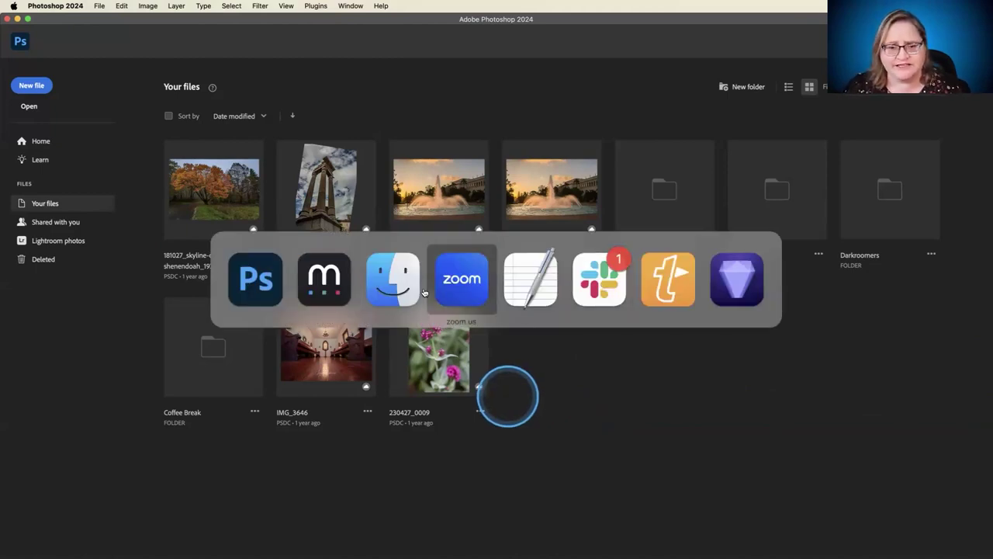
left_click(300, 276)
left_click(12, 38)
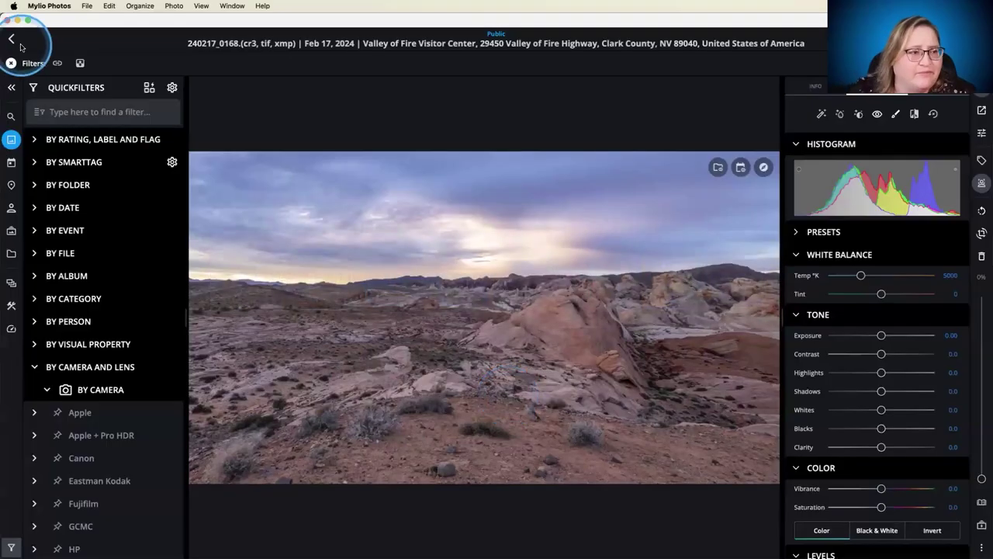
scroll(376, 244, "up", 5)
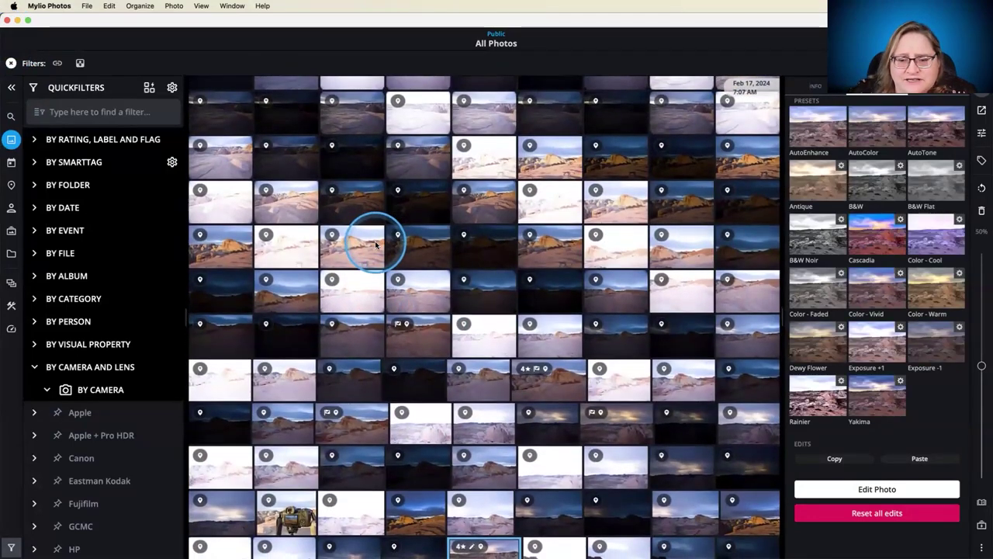
scroll(377, 244, "up", 10)
scroll(375, 244, "up", 10)
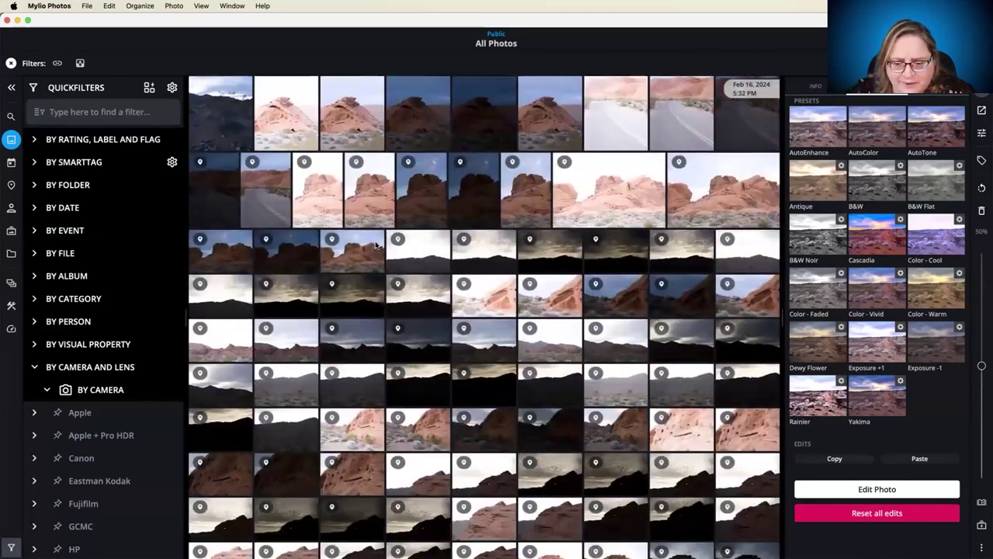
scroll(374, 245, "up", 10)
scroll(375, 245, "up", 8)
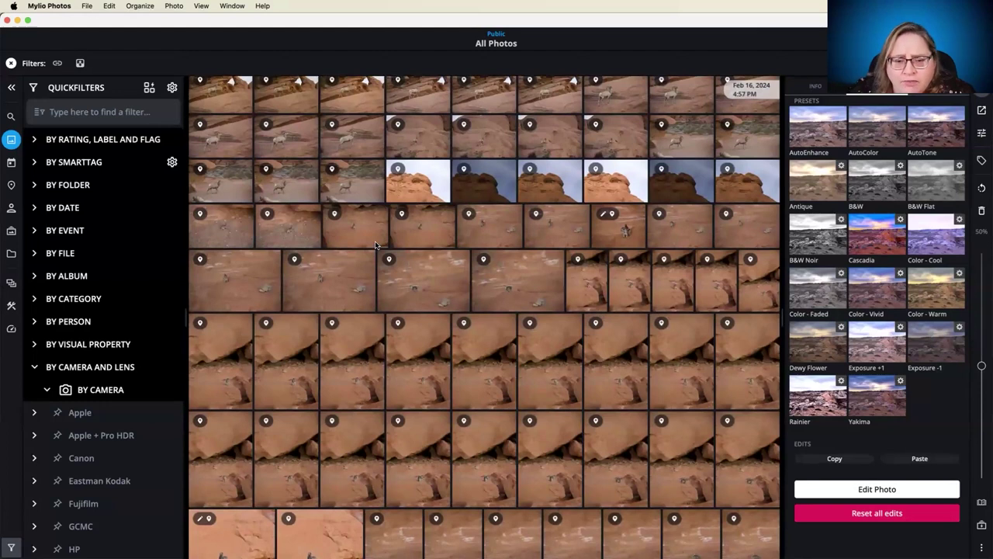
scroll(374, 244, "down", 2)
scroll(375, 245, "up", 1)
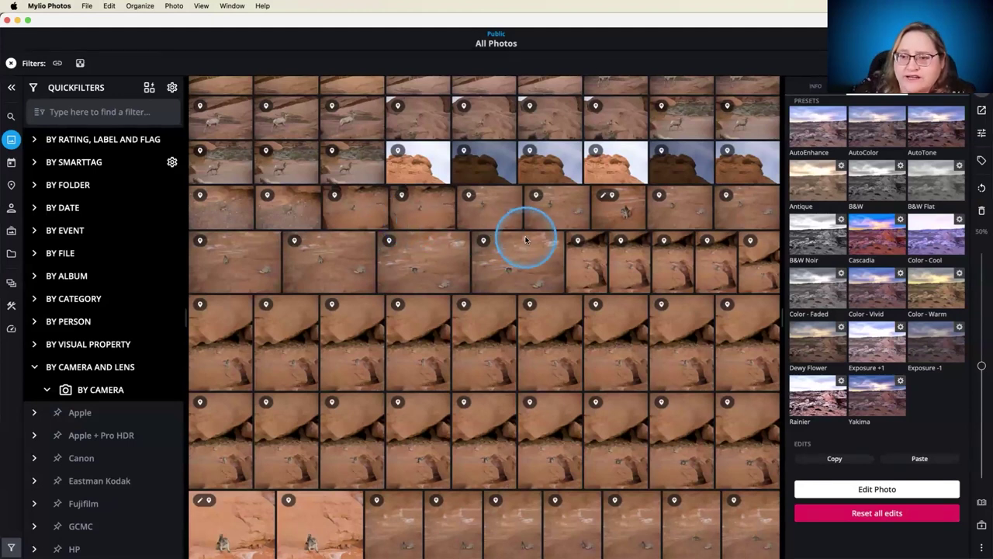
double_click(620, 211)
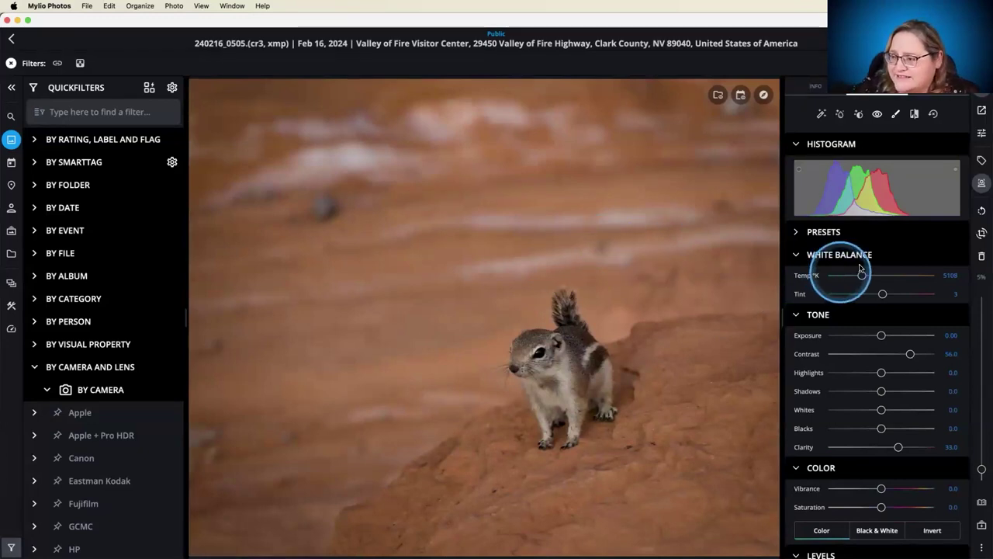
Compare the squirrel photo before and after its edits, and examine the image dimensions in its photo information
left_click(915, 114)
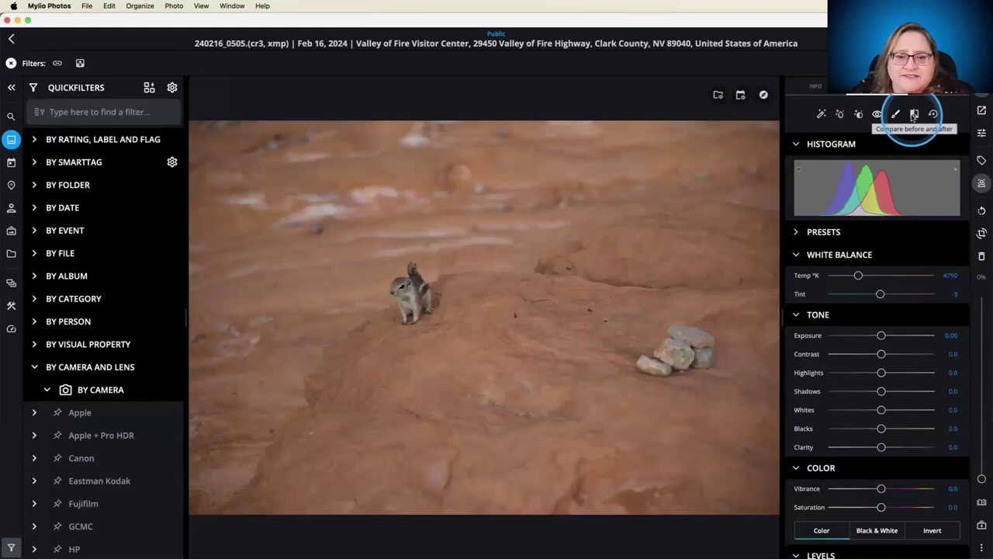
left_click(915, 114)
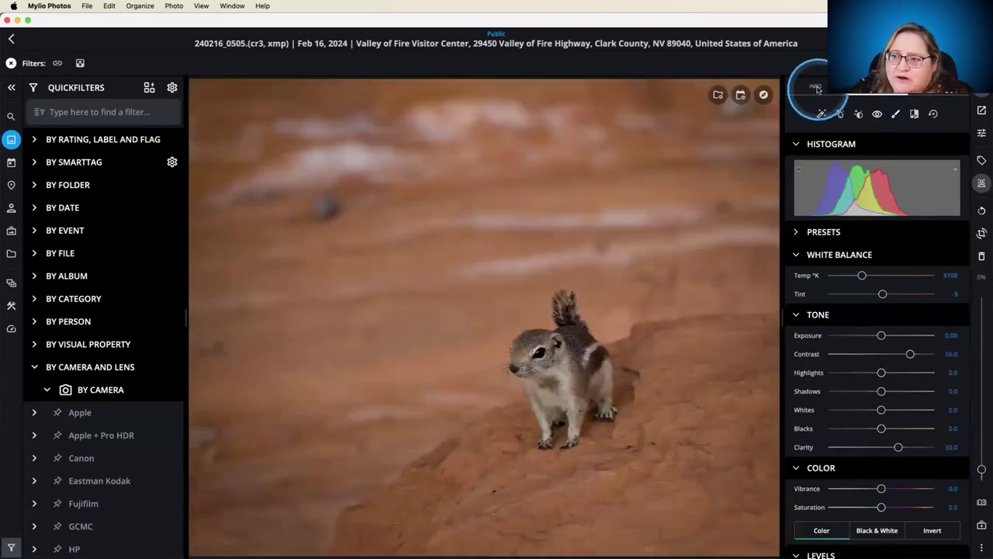
left_click(816, 88)
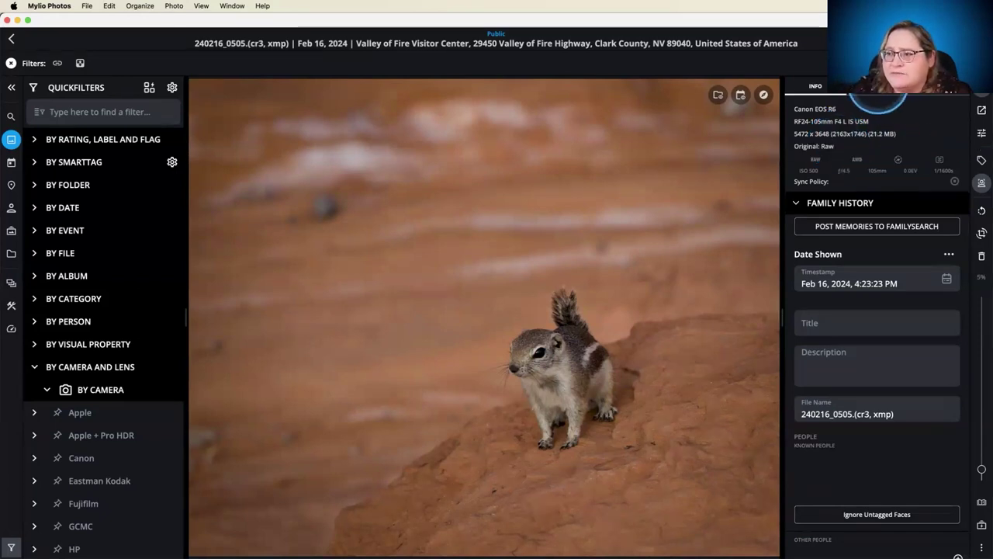
key("e")
left_click(913, 116)
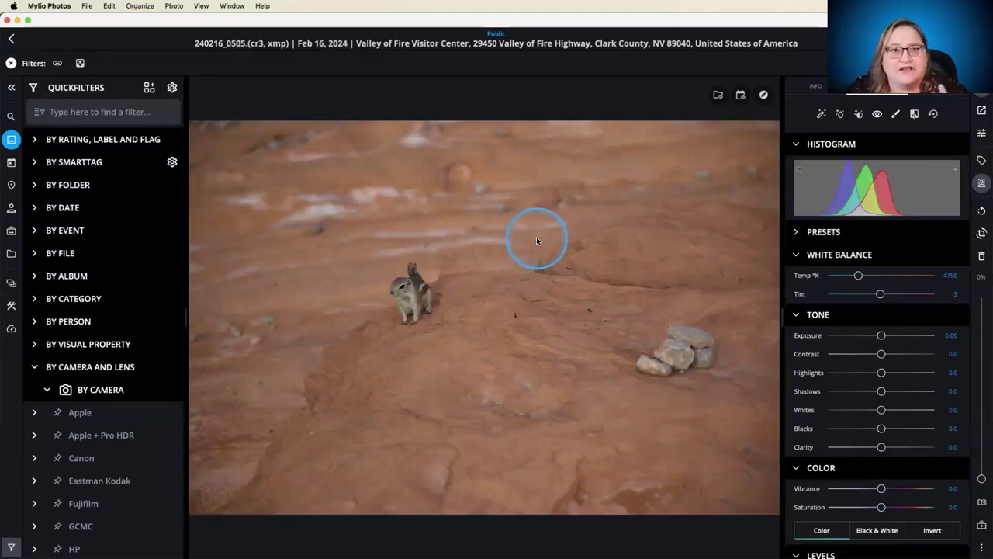
left_click(814, 90)
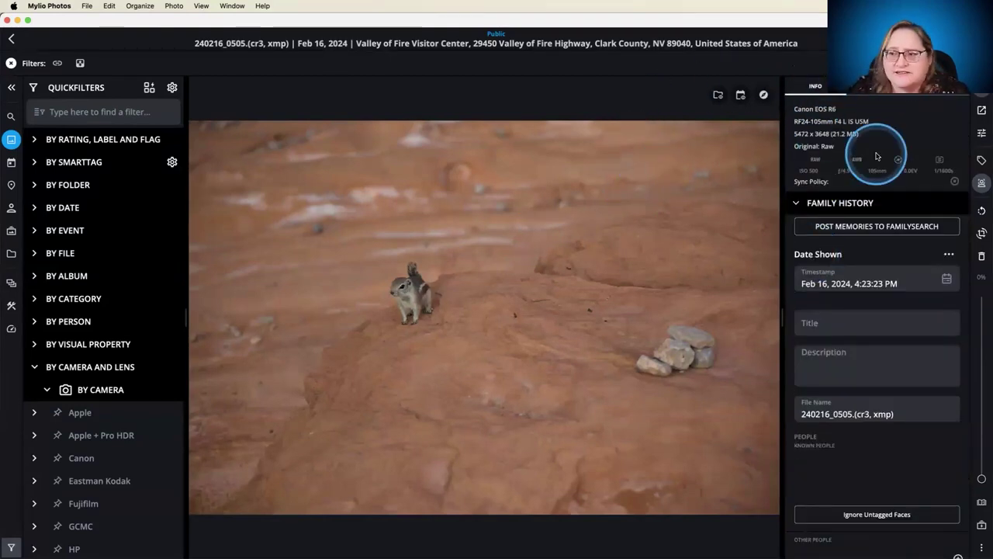
left_click(868, 87)
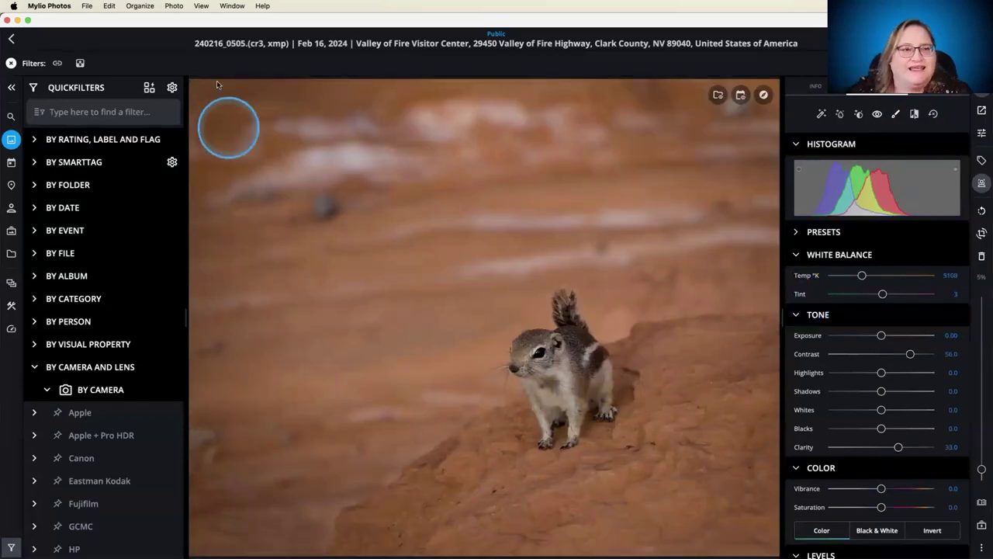
Open a copy with the Mylio Photos adjustments in Topaz Photo AI as a 16-bit TIFF in ProPhoto RGB
left_click(174, 6)
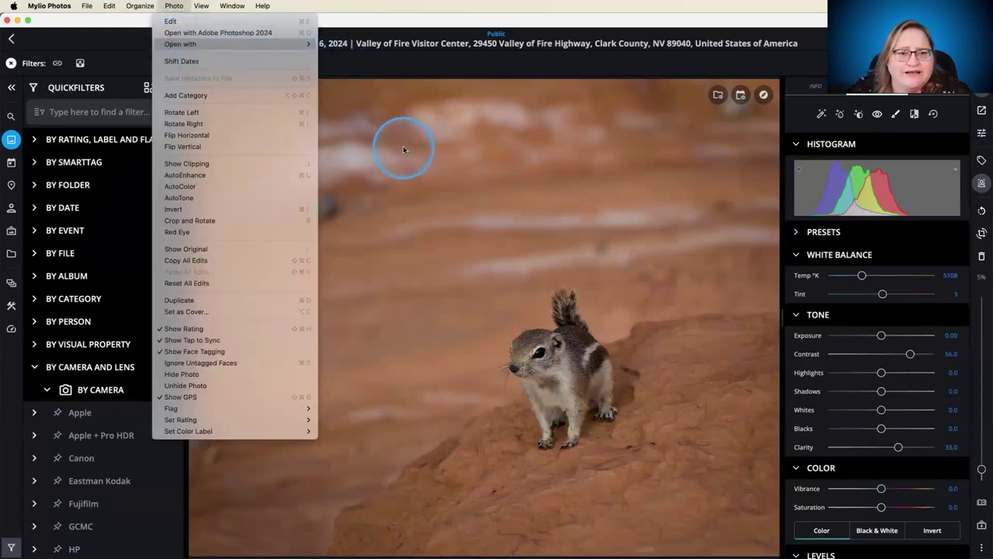
left_click(379, 193)
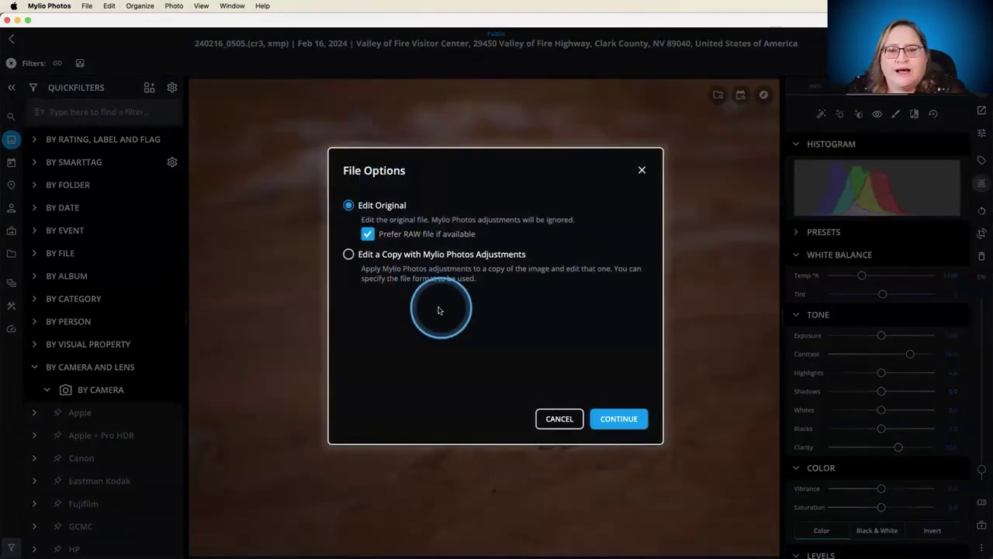
left_click(349, 255)
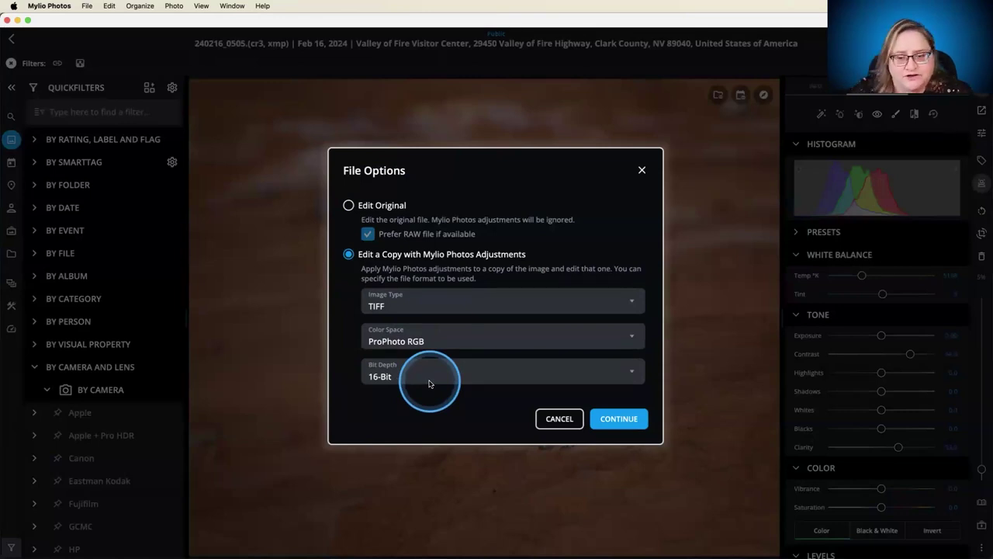
left_click(619, 419)
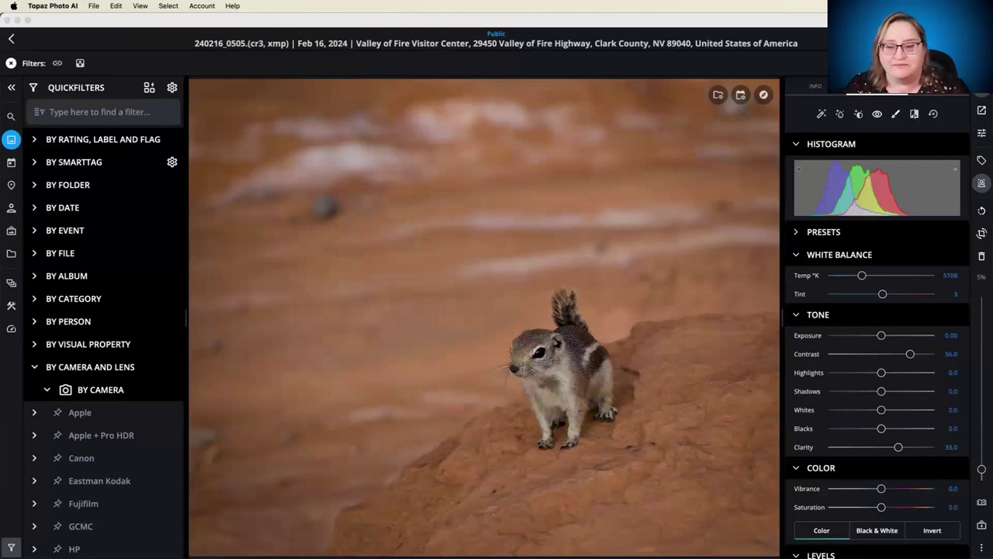
Switch to Topaz Photo AI and close the export queue for the squirrel image
key("super+Tab")
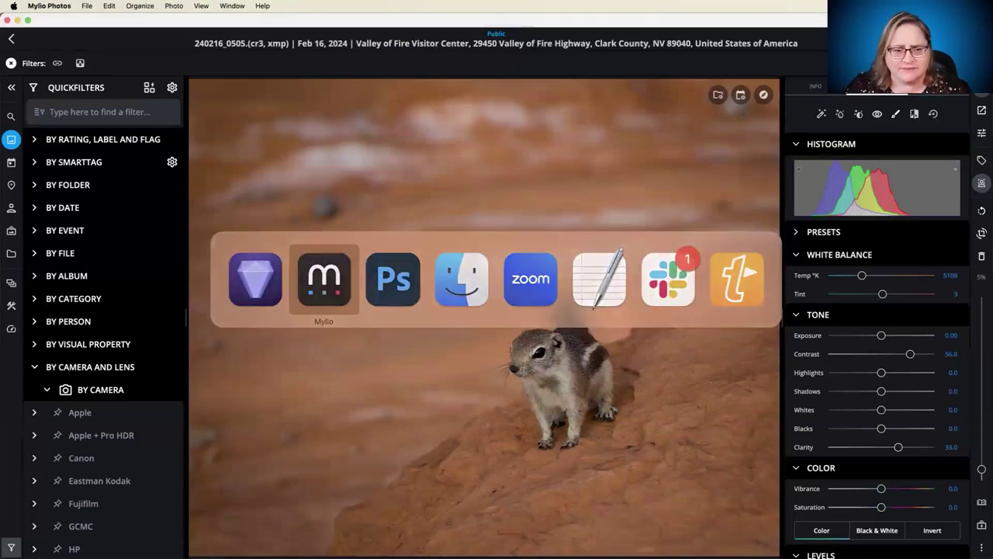
key("super+Tab")
left_click(750, 266)
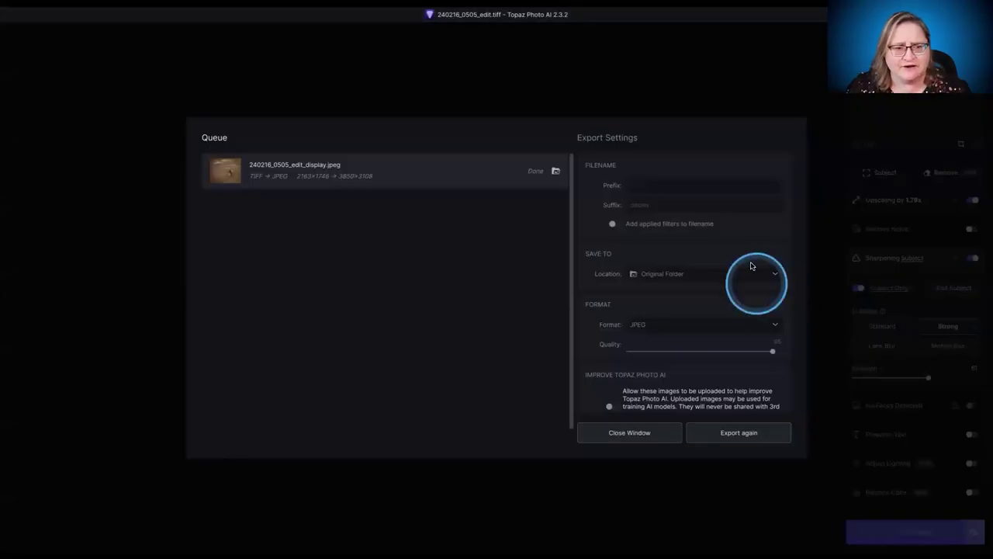
left_click(617, 432)
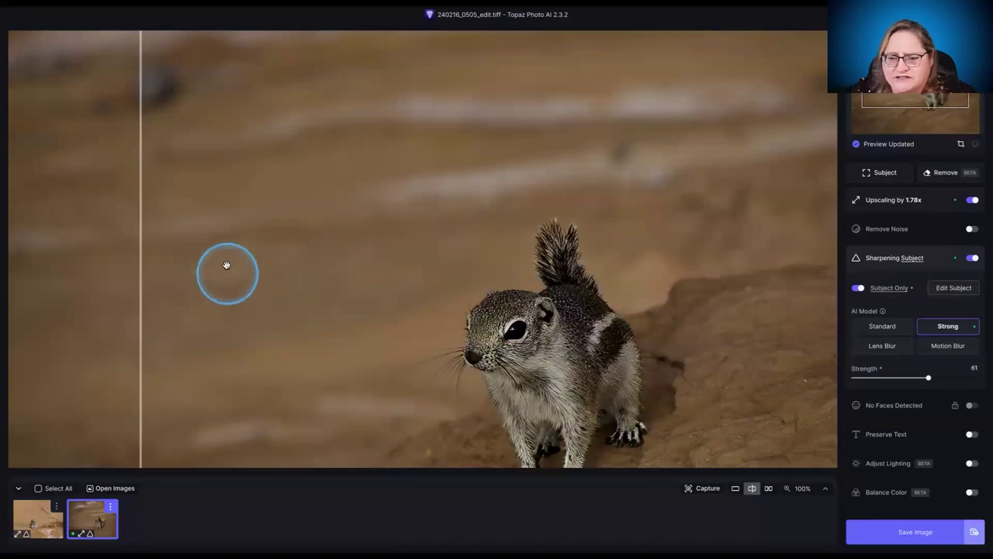
Examine the sharpened squirrel in the split comparison view, and look at the other open image before returning to this one
left_click(503, 233)
left_click_drag(503, 233, 505, 182)
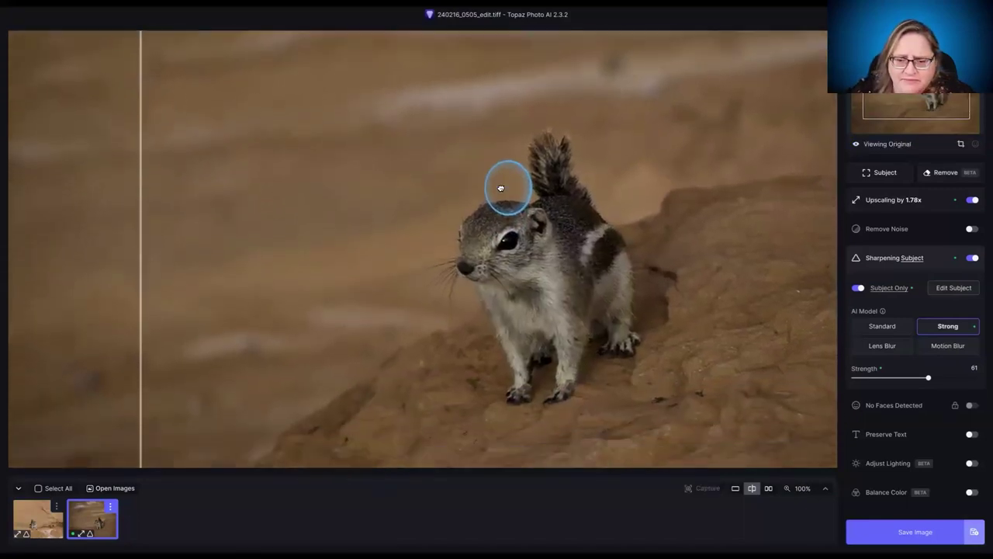
left_click_drag(135, 289, 323, 298)
mouse_move(921, 166)
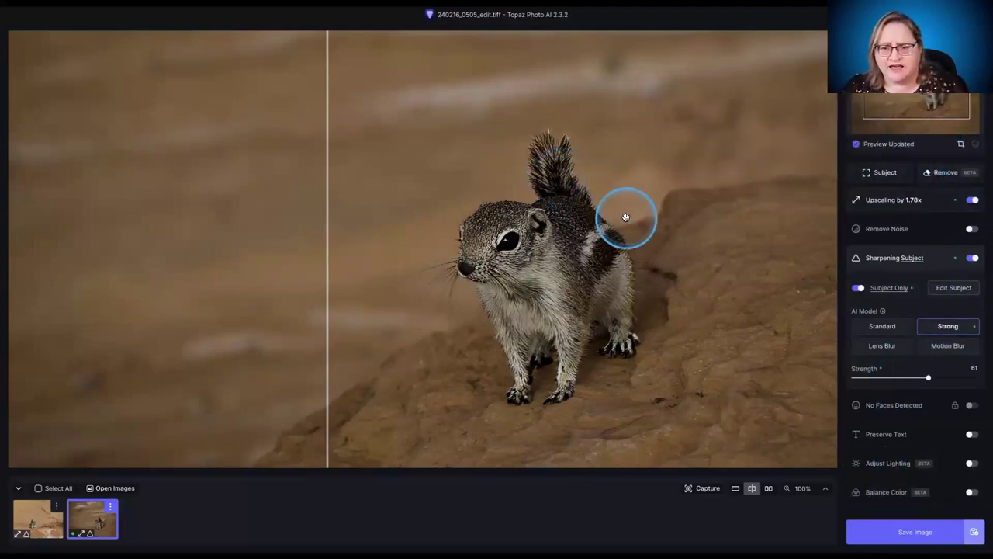
left_click(35, 531)
left_click(92, 520)
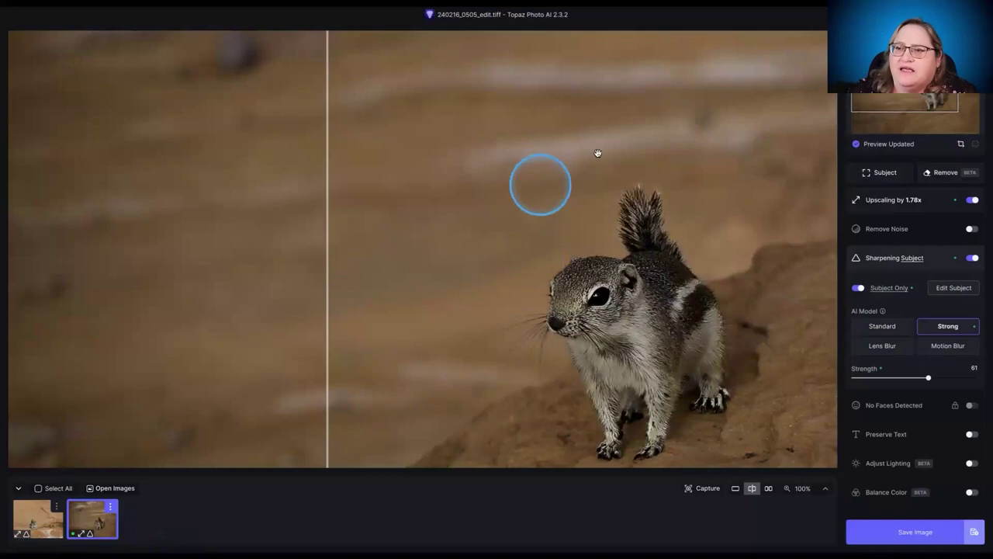
mouse_move(865, 167)
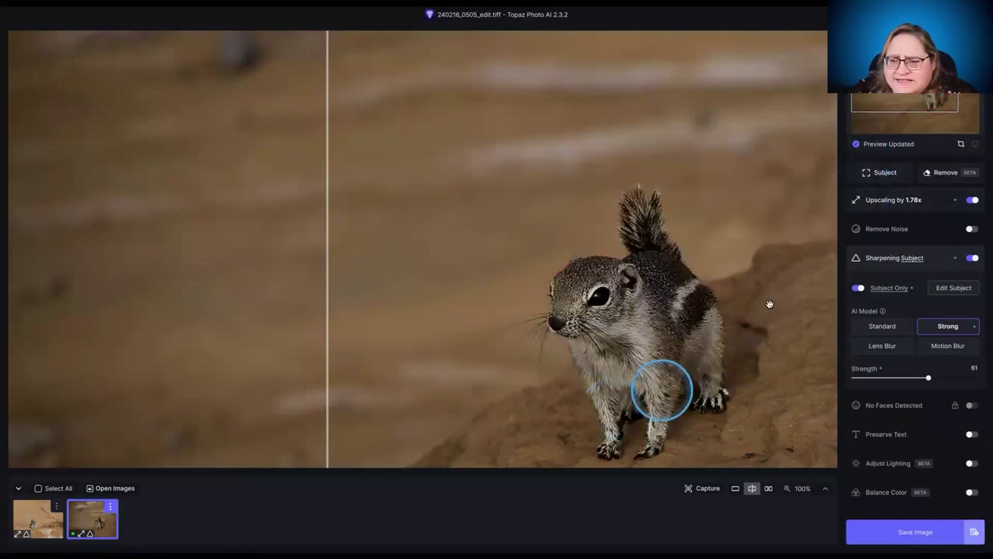
mouse_move(900, 169)
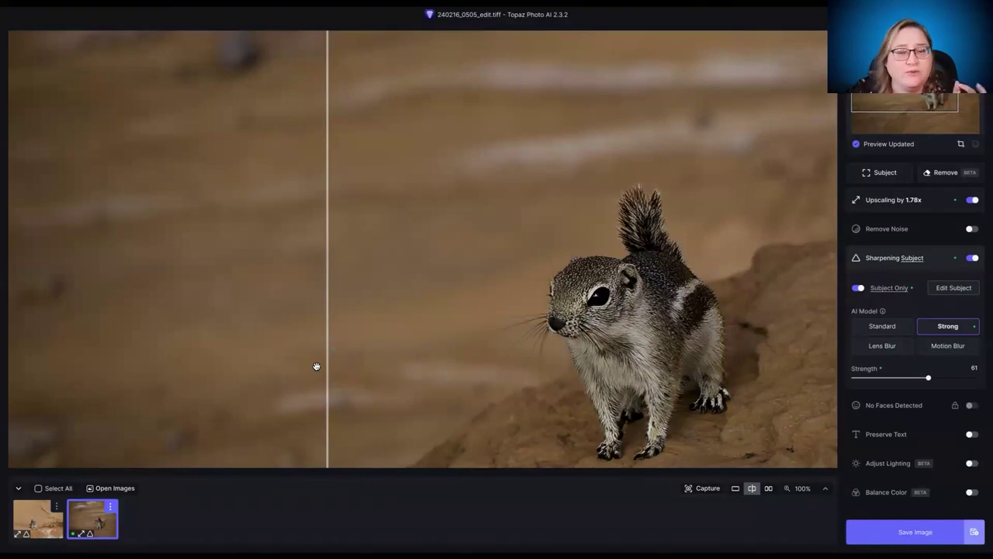
left_click_drag(316, 367, 343, 337)
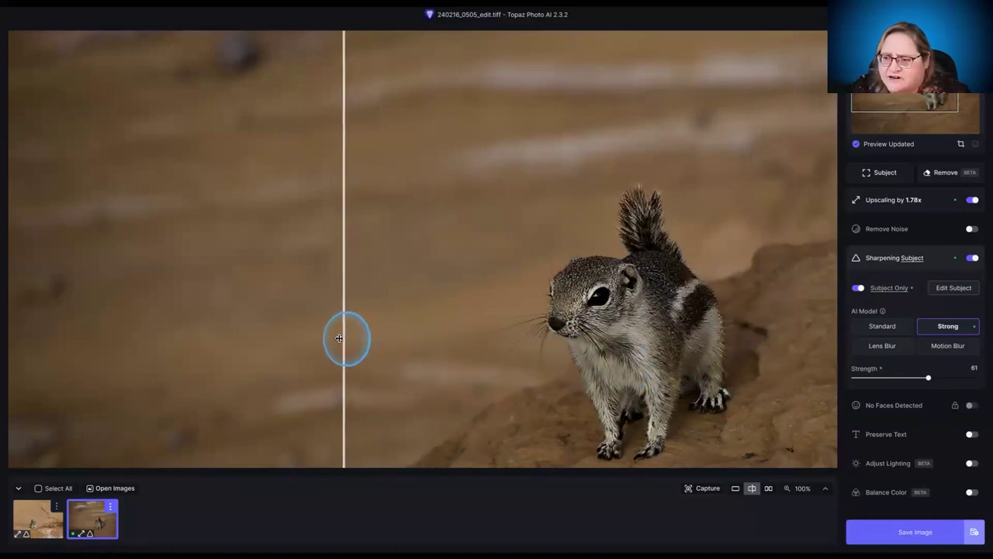
Set the squirrel image's upscaling to 2x
left_click(865, 200)
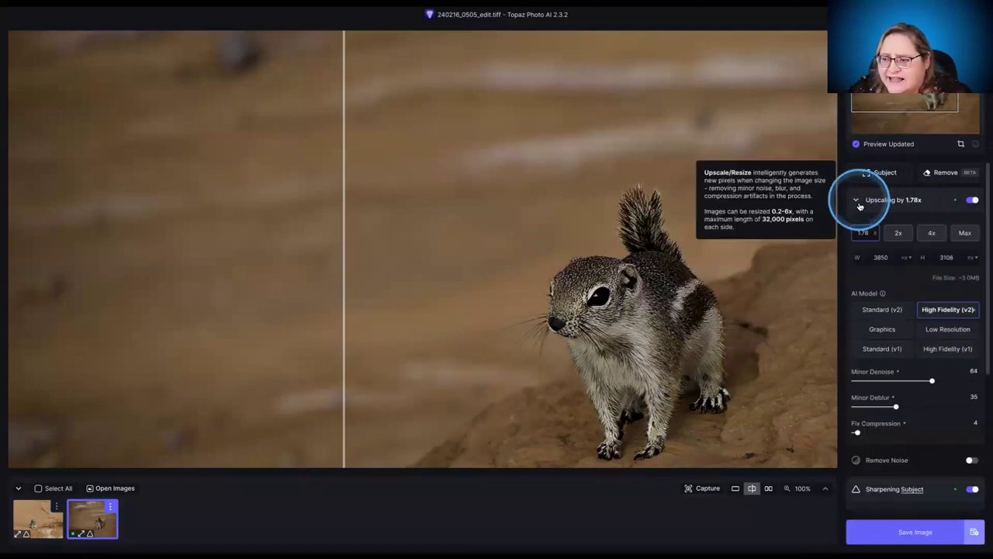
left_click(897, 234)
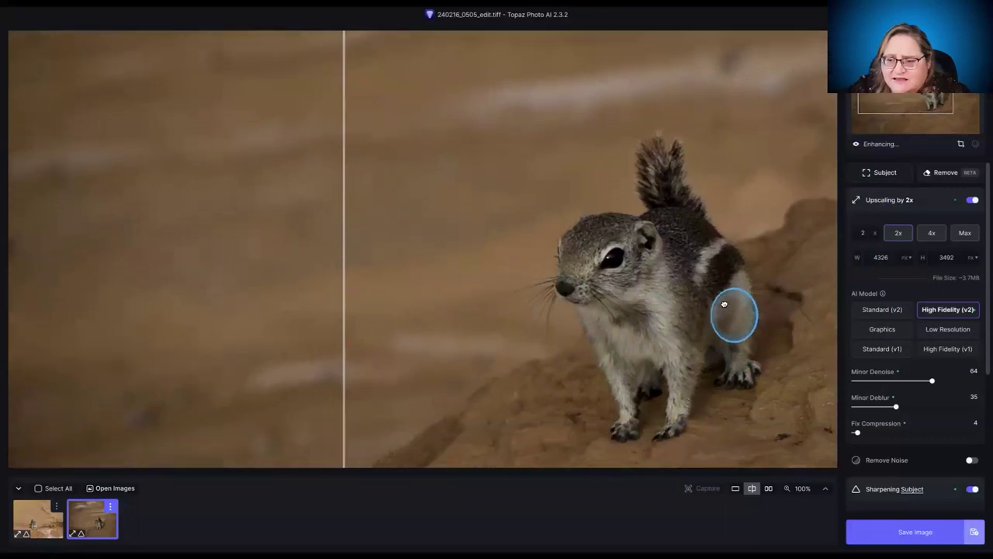
Set the squirrel's subject sharpening strength to 34 with the Strong model and compare the result in the split view
left_click_drag(724, 304, 703, 259)
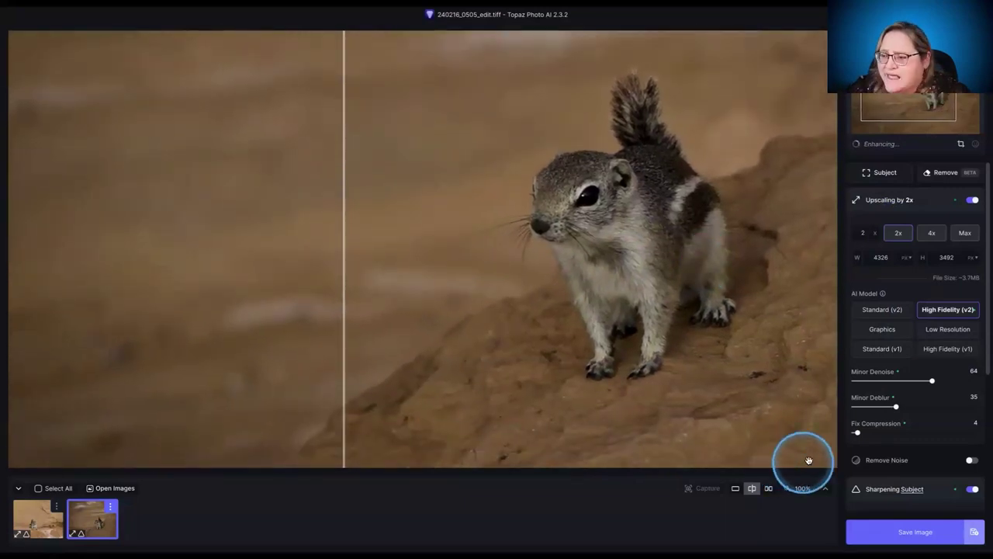
mouse_move(889, 148)
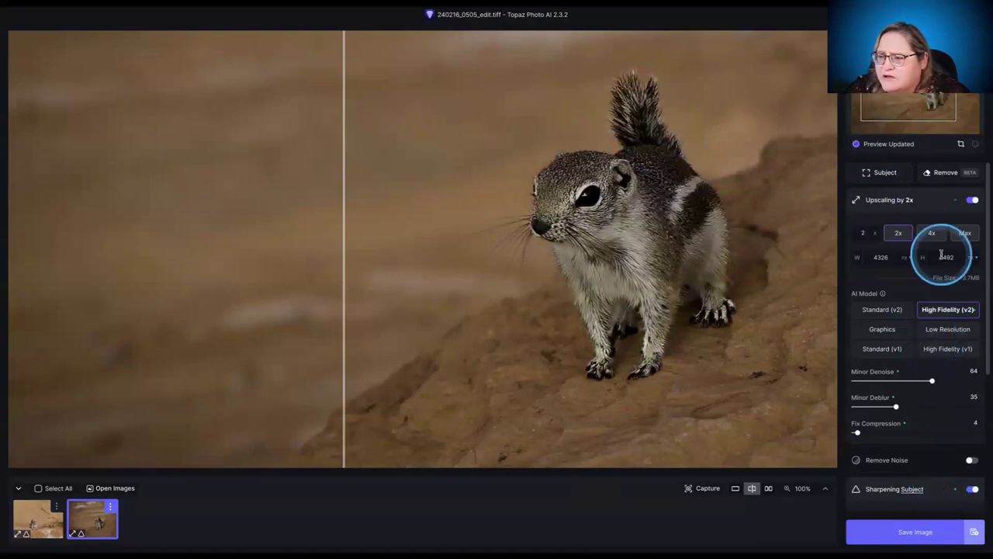
left_click(861, 201)
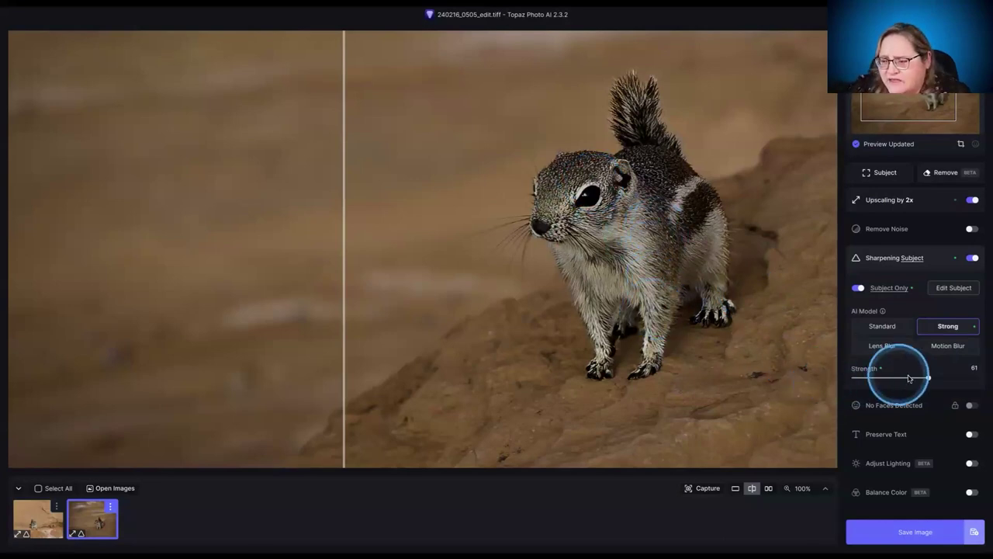
left_click_drag(926, 377, 895, 382)
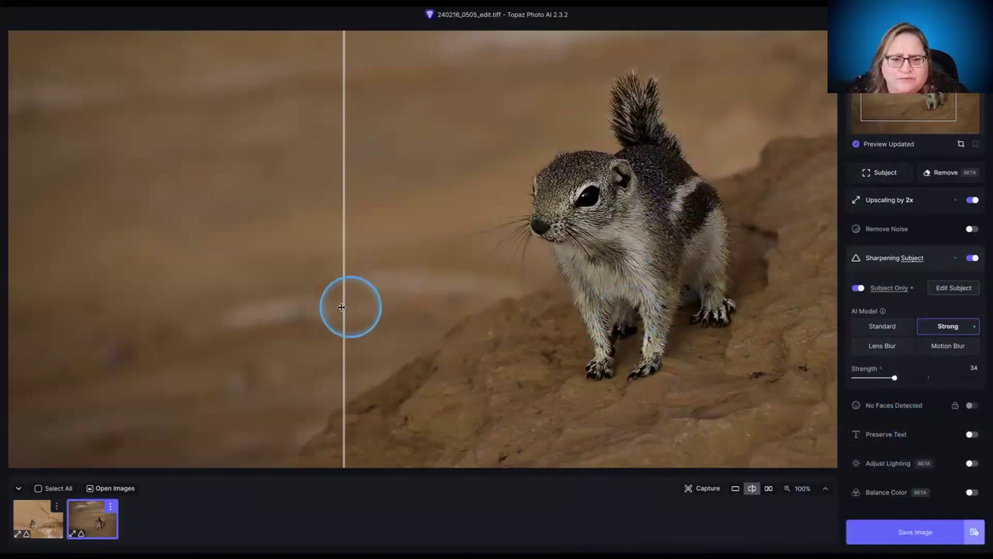
left_click_drag(345, 308, 368, 325)
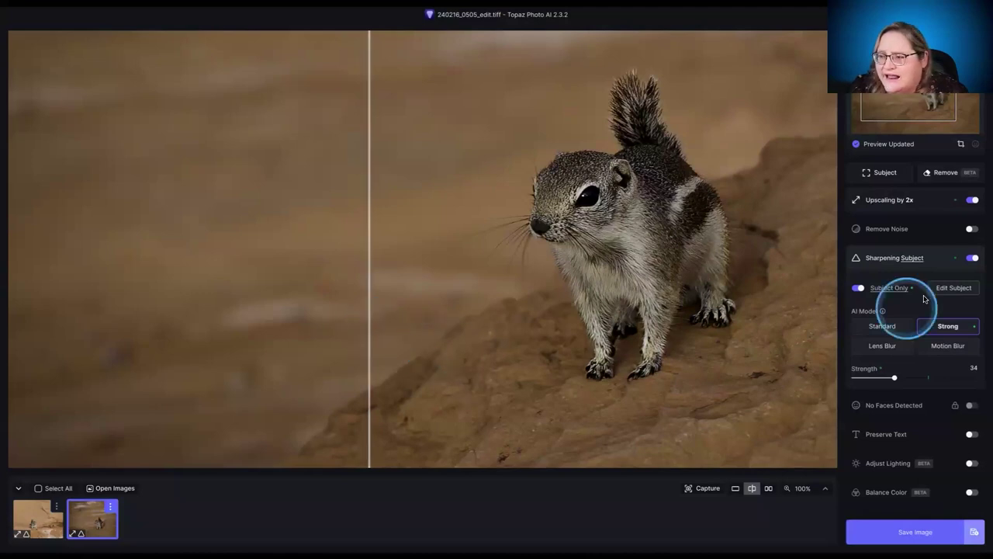
left_click(857, 258)
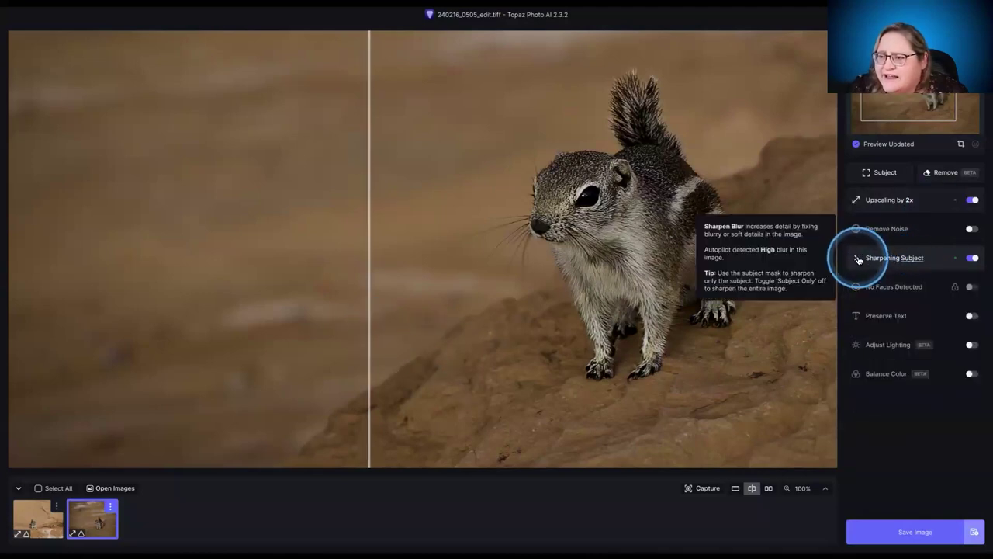
left_click(903, 230)
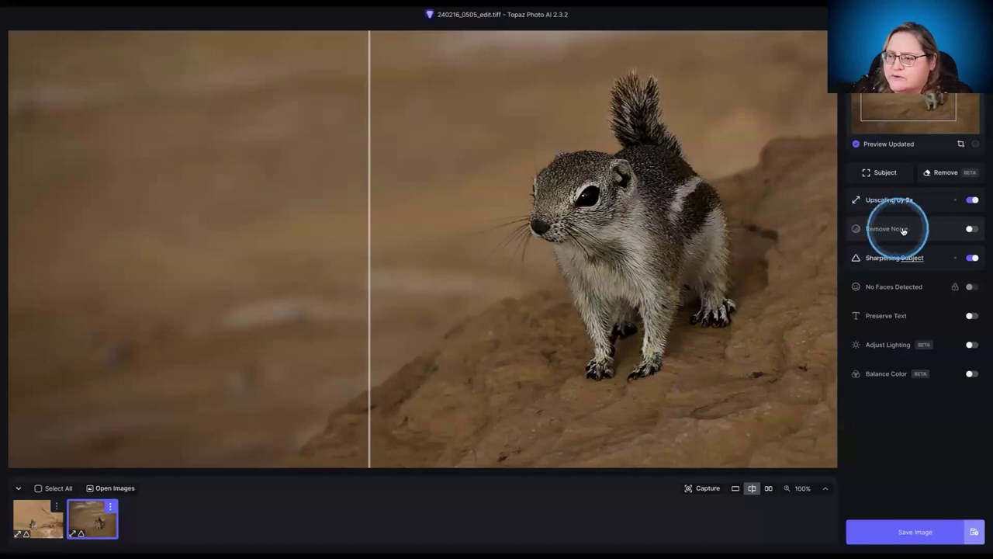
left_click(894, 291)
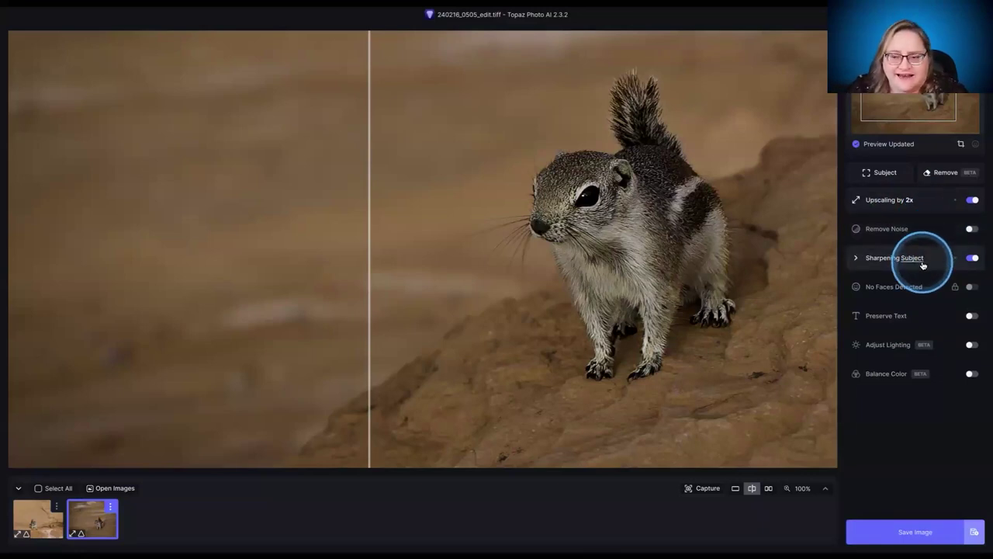
Open the export settings for the squirrel image and enter _display as the filename suffix
left_click(904, 533)
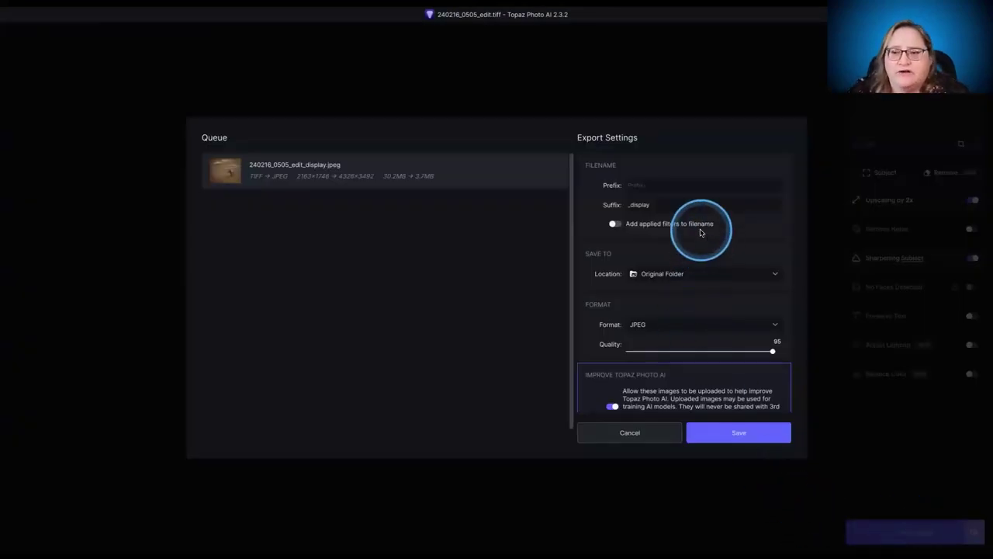
double_click(633, 204)
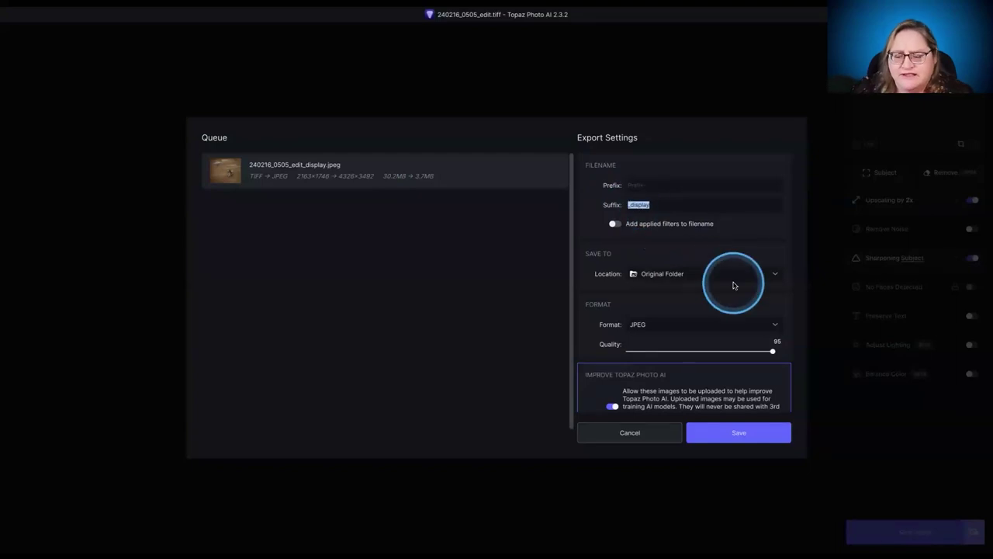
key("BackSpace")
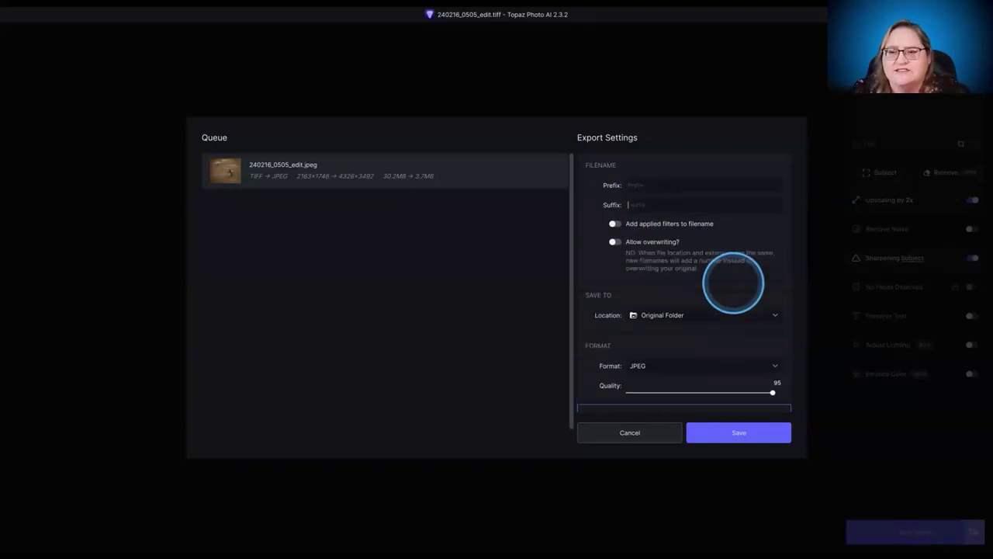
type("-")
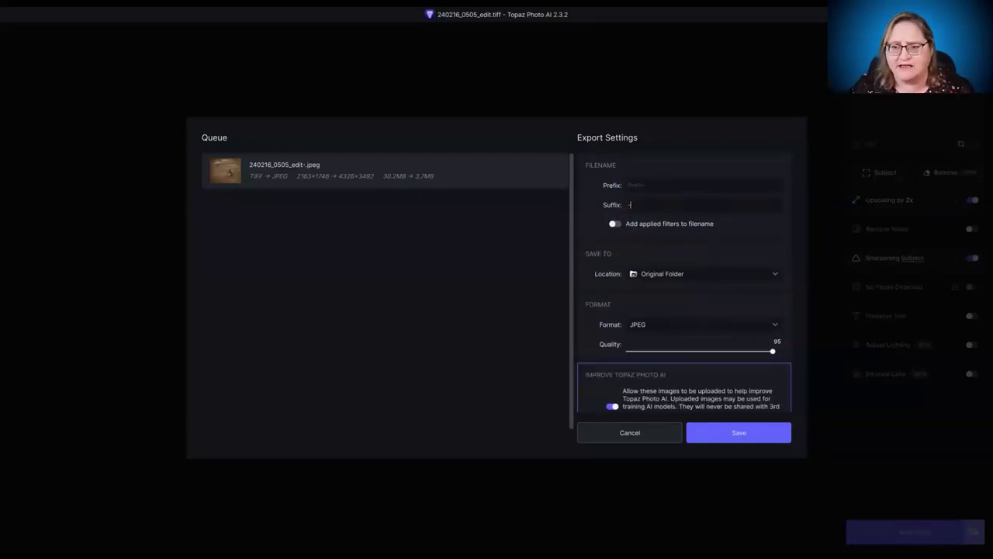
key("BackSpace")
type("_display")
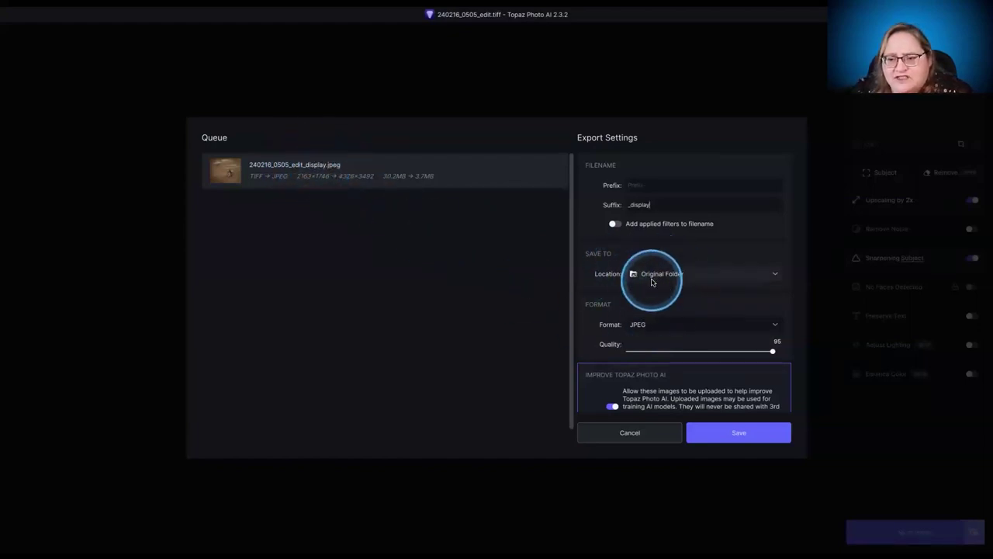
Export the squirrel image as a JPEG at quality 100 with the training upload option turned off
scroll(643, 299, "down", 1)
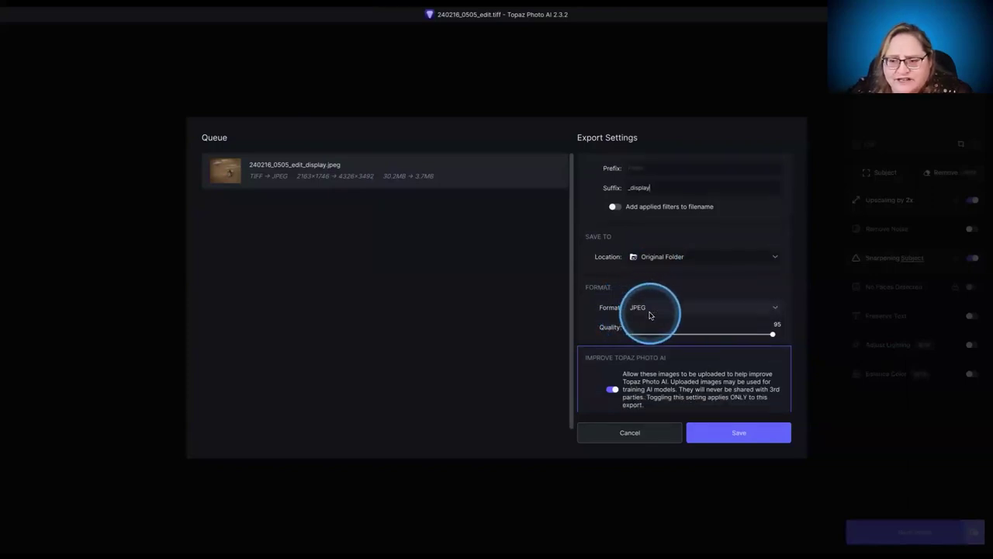
left_click_drag(773, 335, 793, 334)
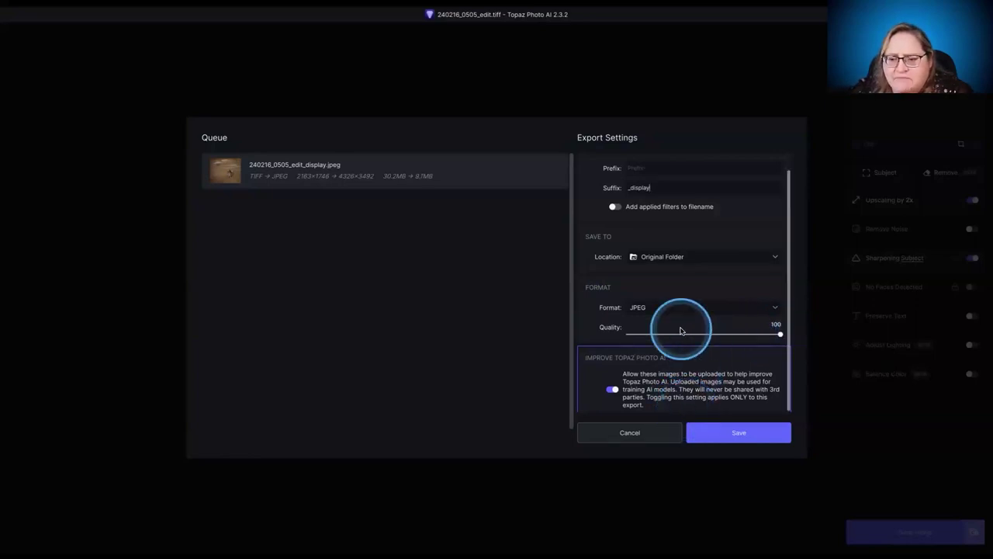
left_click(614, 390)
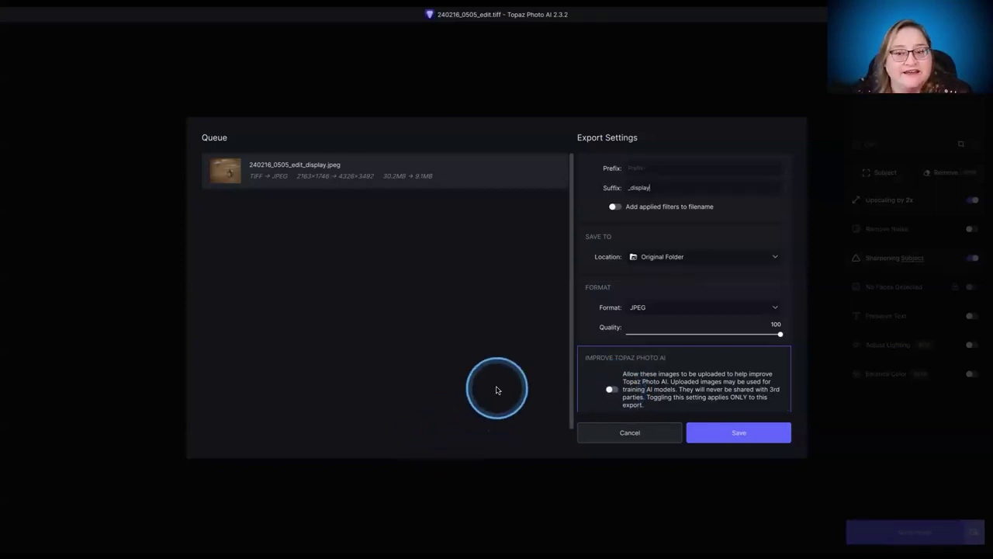
left_click(747, 437)
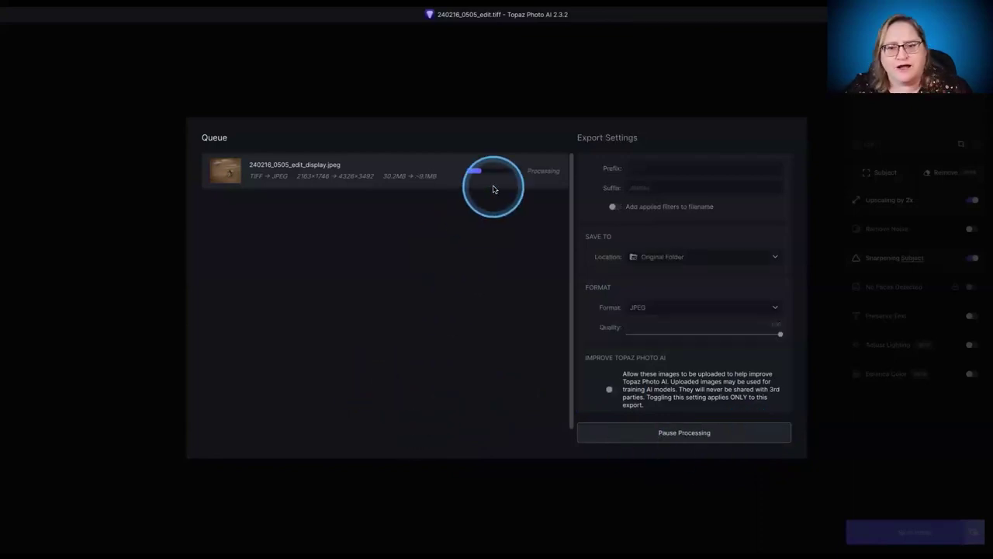
Switch to Mylio Photos, return to the photo grid, and compare the file details of the squirrel's RAW original and edited copy
key("super+Tab")
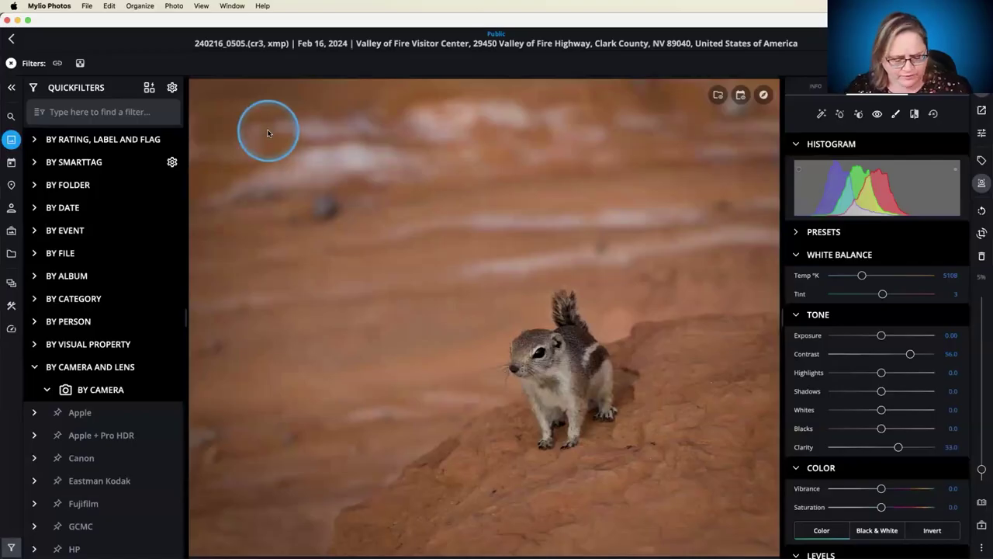
double_click(268, 133)
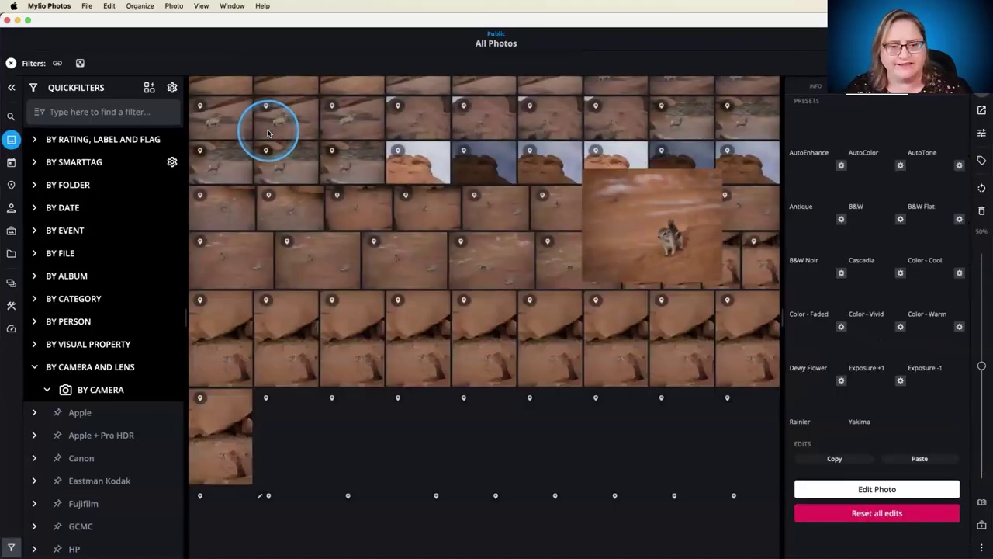
left_click(629, 211)
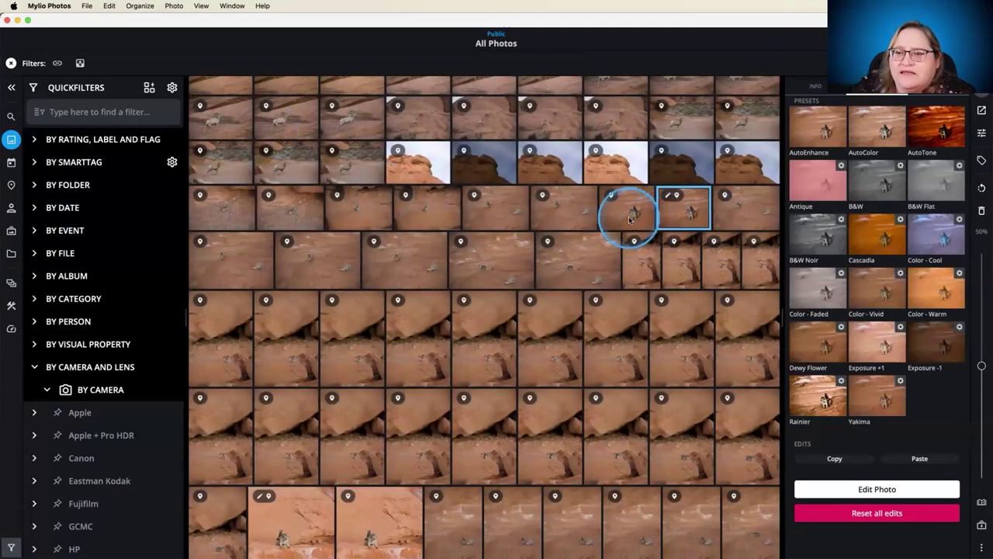
left_click(815, 85)
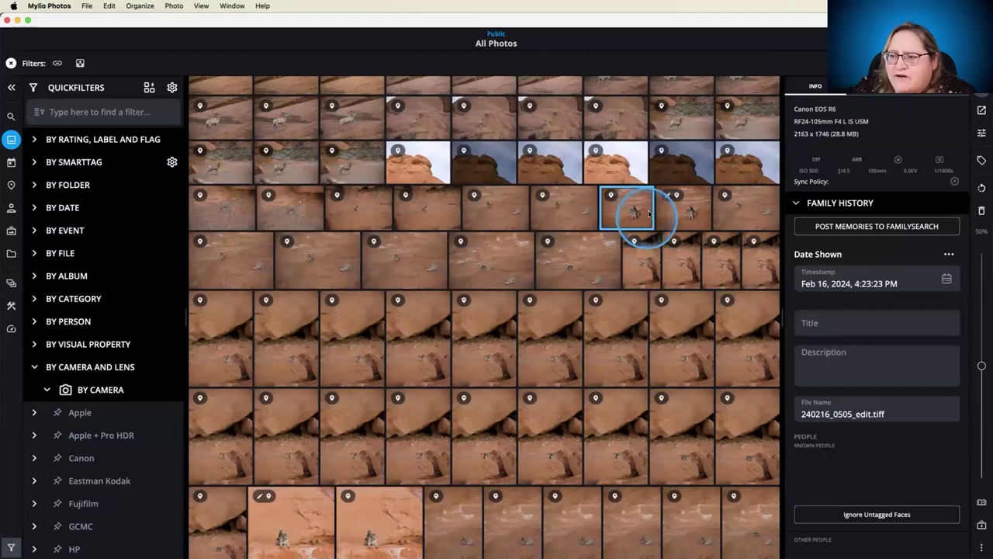
left_click(675, 219)
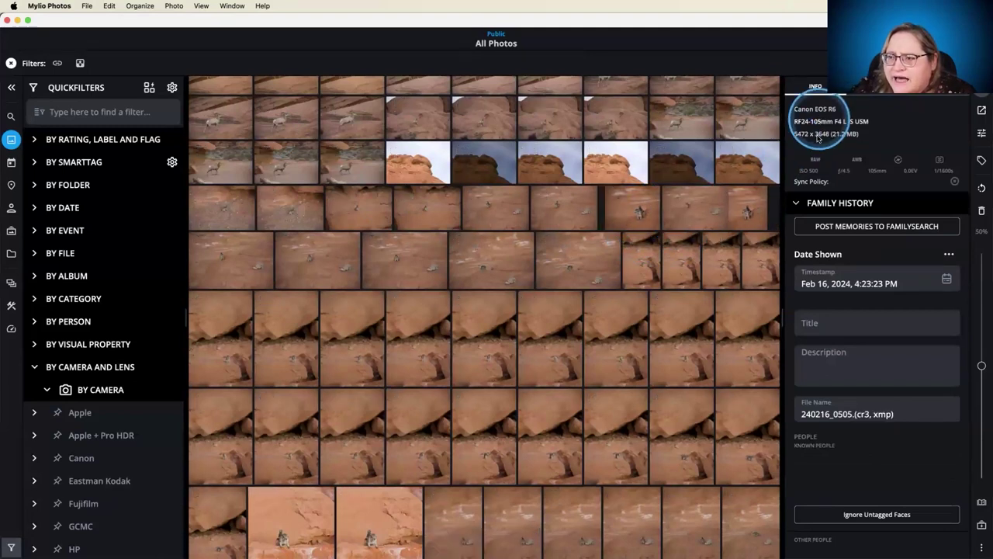
left_click(754, 211)
left_click(632, 208)
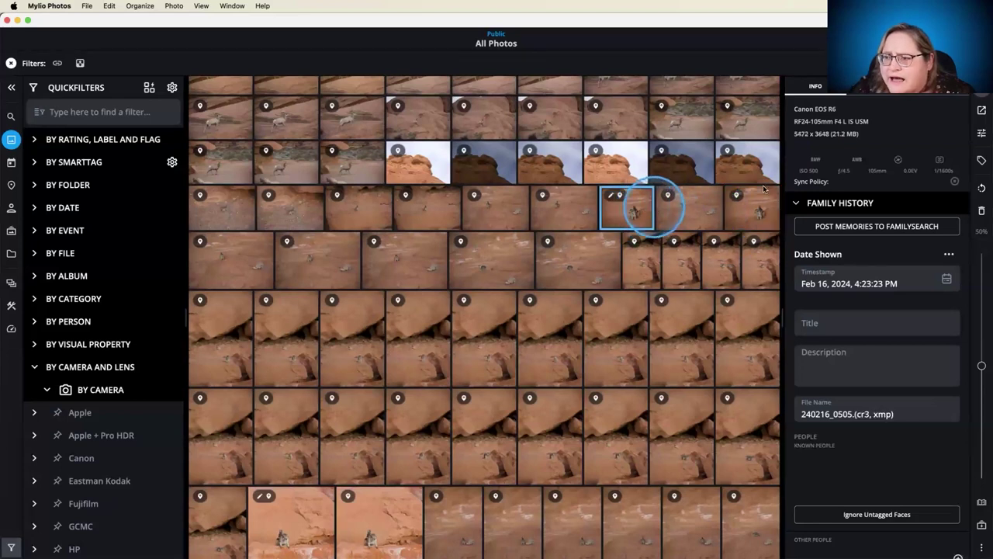
left_click(753, 217)
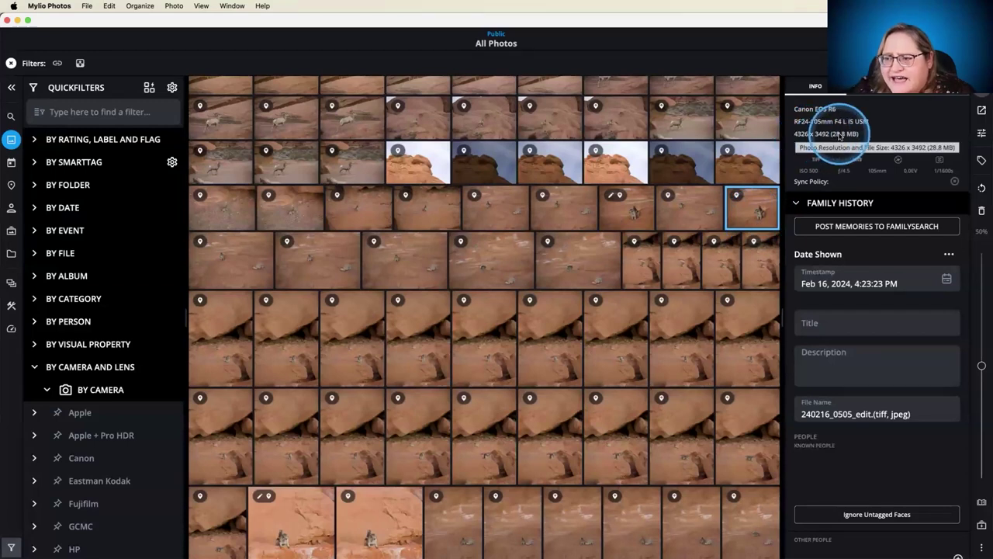
View the edited squirrel copy full size and examine its resolution, original format and combined file name
double_click(760, 218)
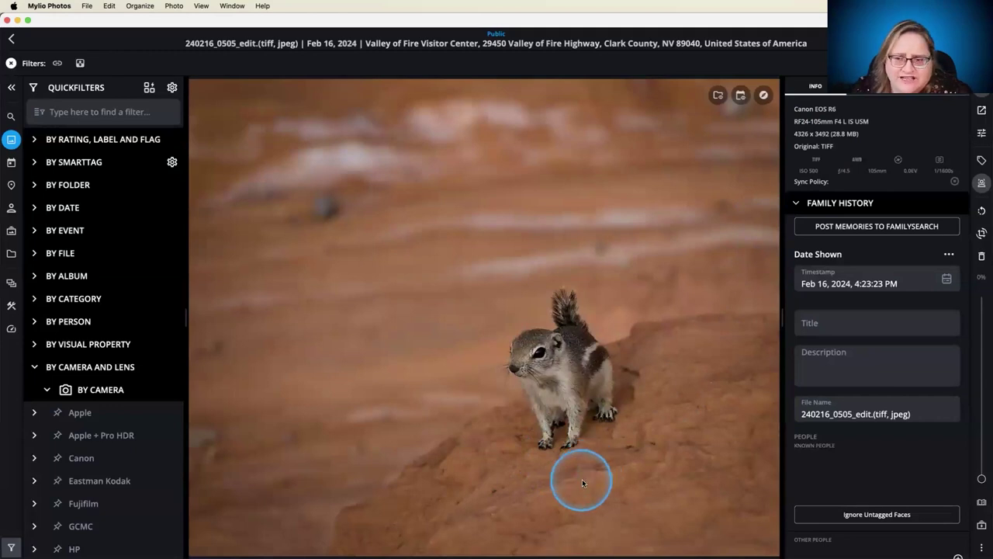
scroll(838, 434, "down", 1)
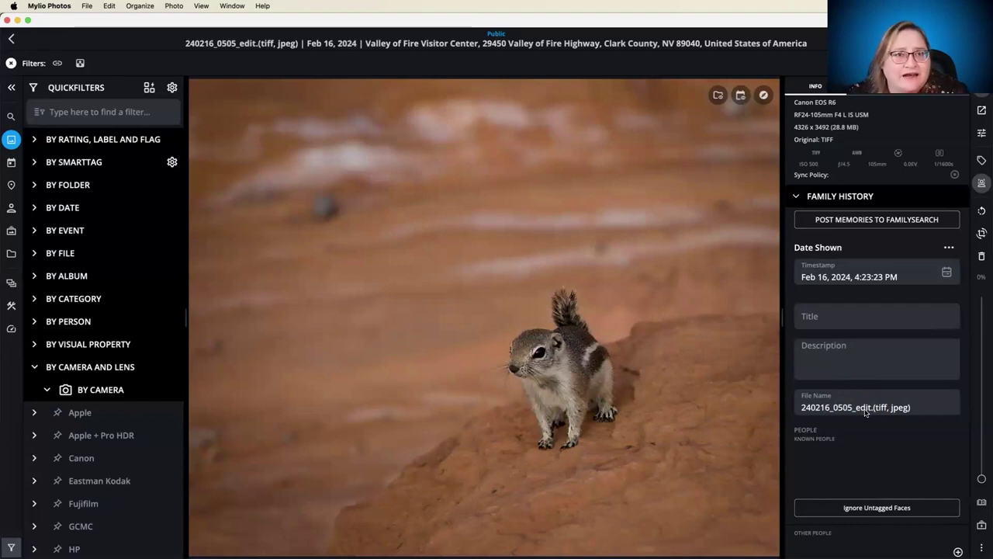
left_click(872, 412)
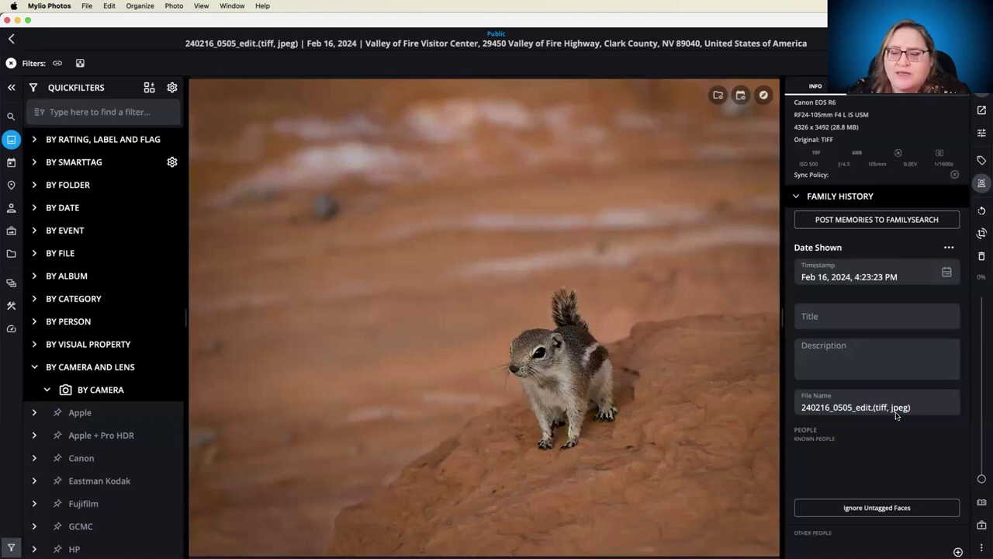
left_click(895, 407)
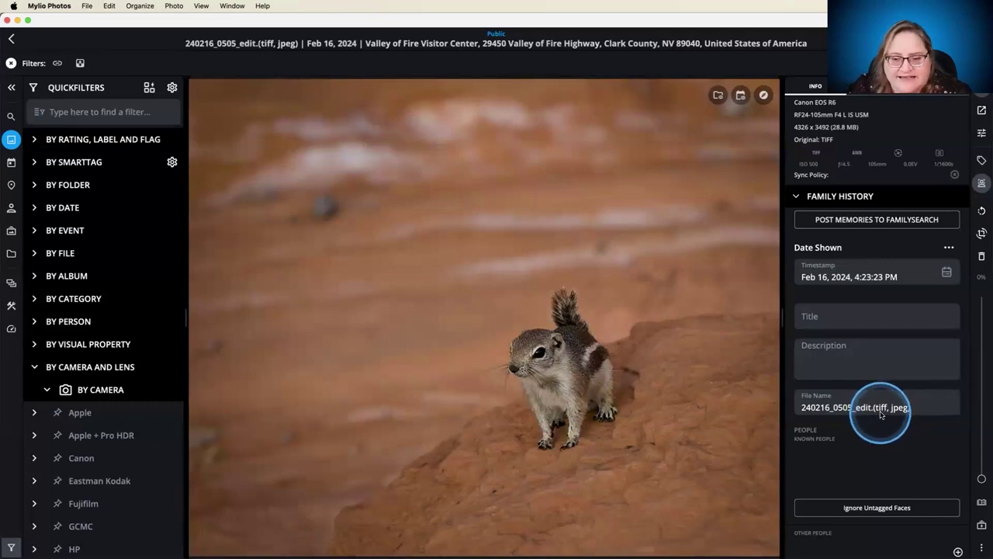
scroll(880, 413, "up", 1)
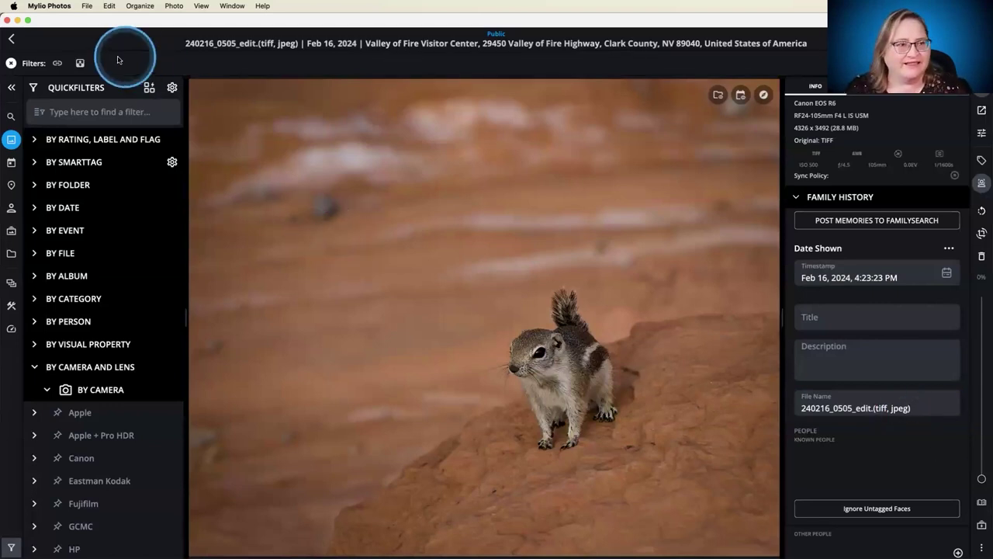
Open the bighorn sheep photo 240216_0536 from the grid and edit its original RAW file in Radiant Photo
left_click(11, 38)
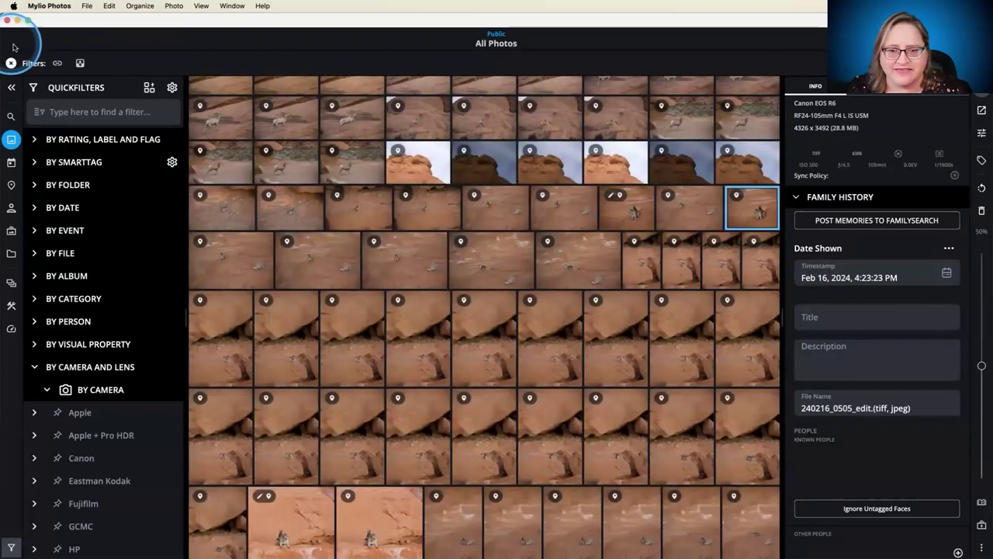
scroll(459, 294, "up", 2)
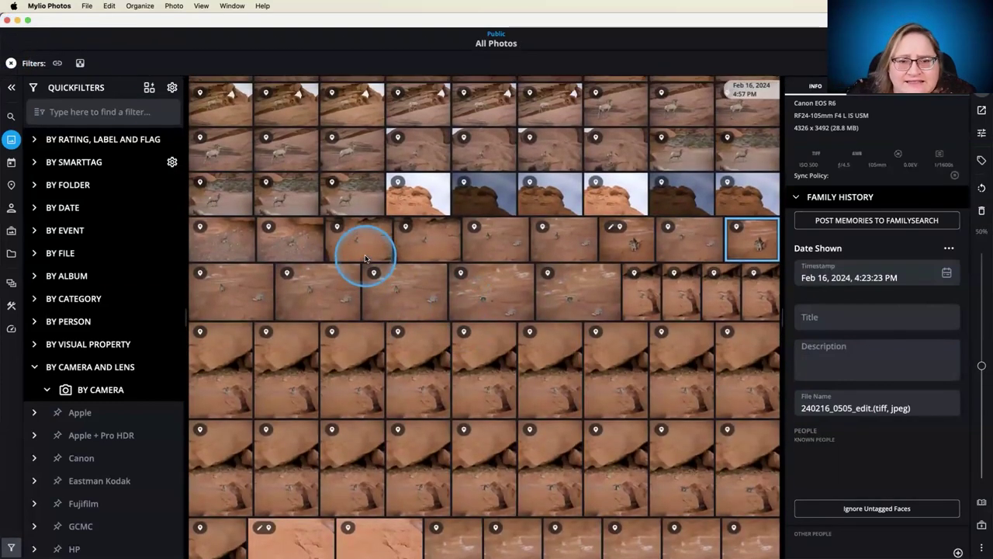
scroll(366, 259, "up", 5)
double_click(346, 189)
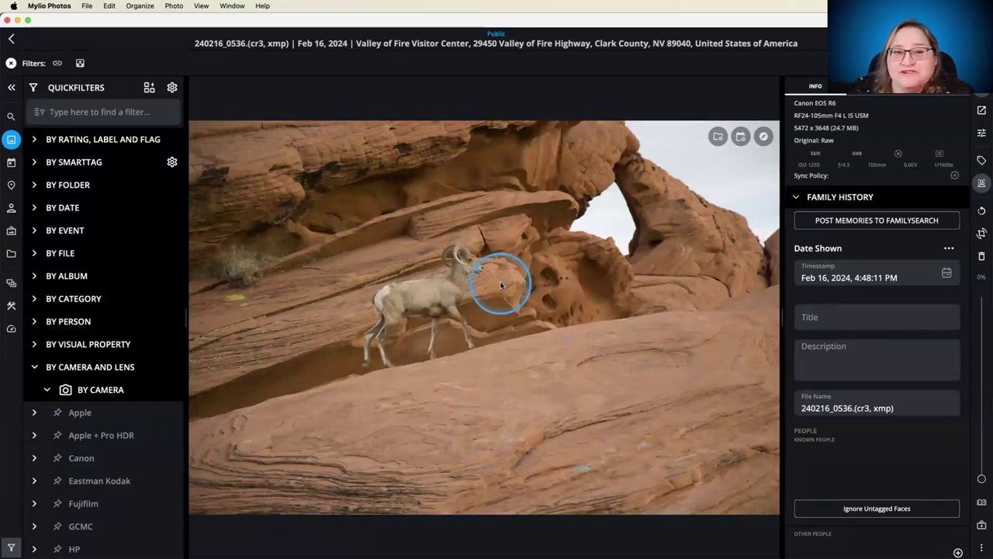
left_click(174, 6)
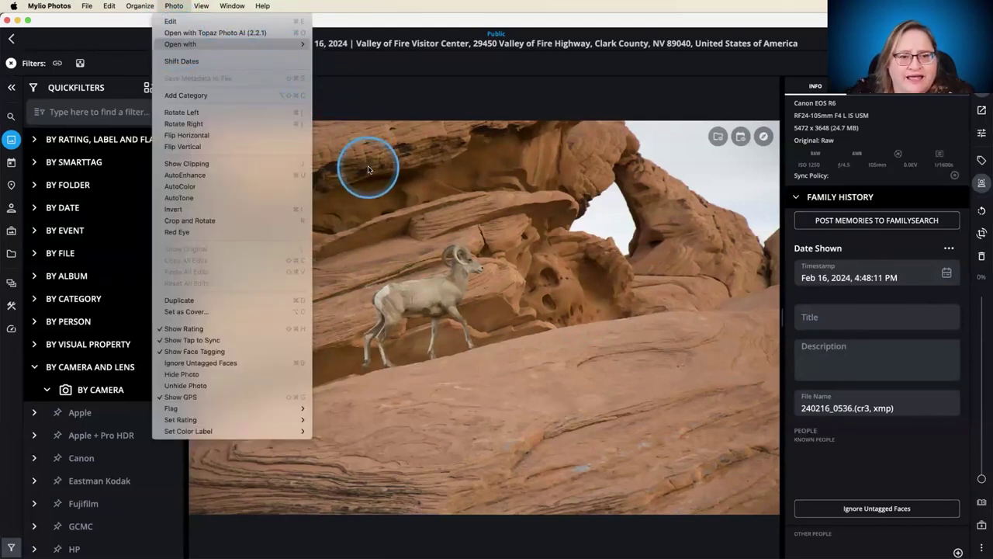
key("super+e")
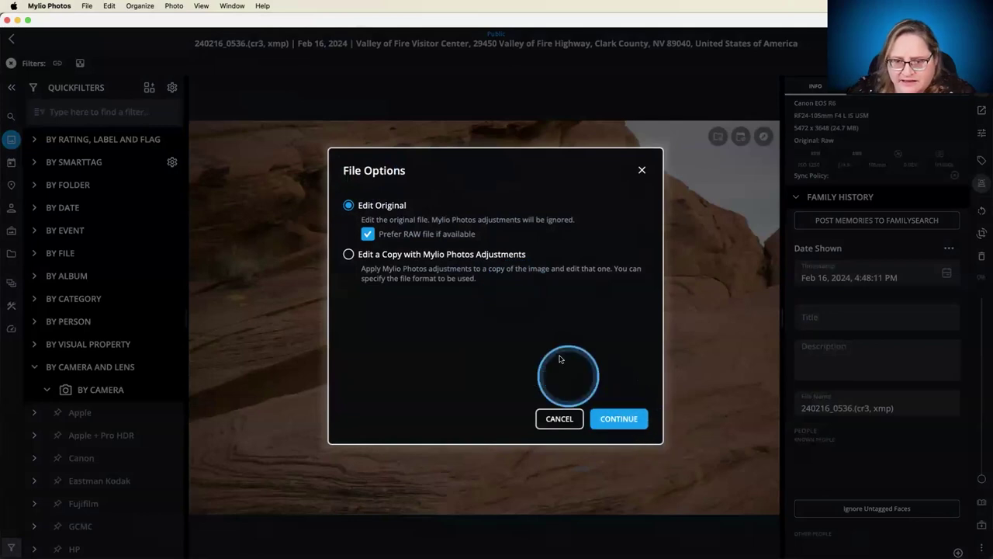
left_click(618, 420)
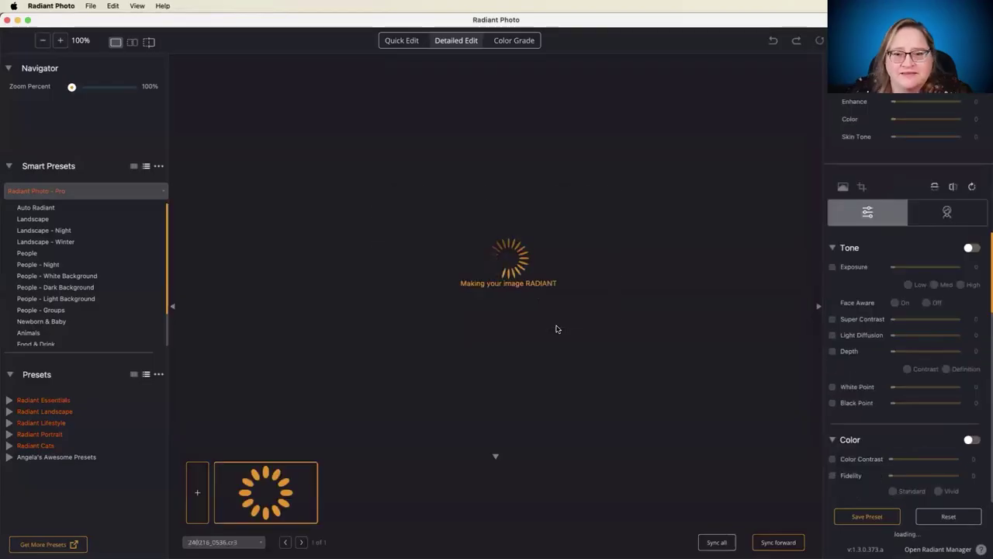
Move the before/after divider partway across the sheep photo and lower the overall Color amount to 18
left_click(567, 323)
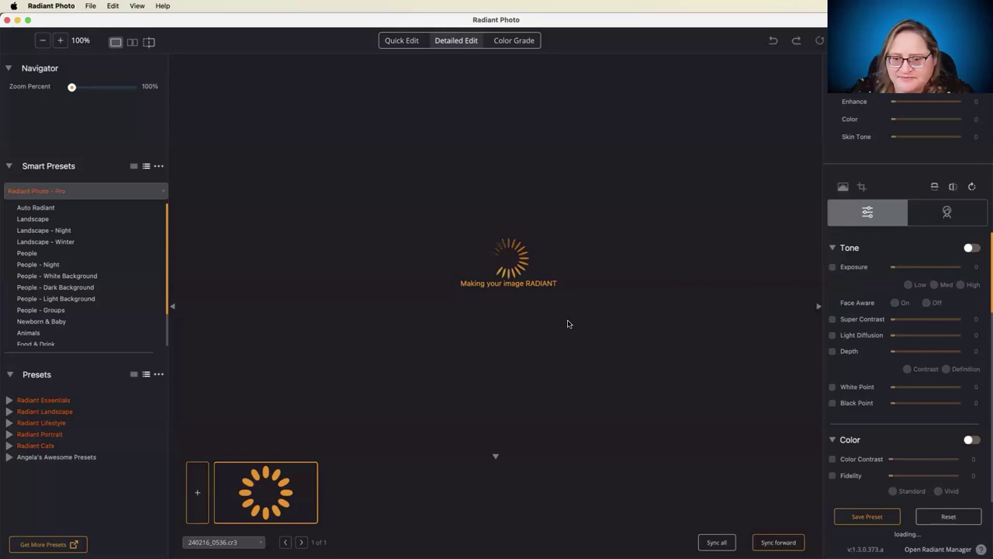
left_click(567, 306)
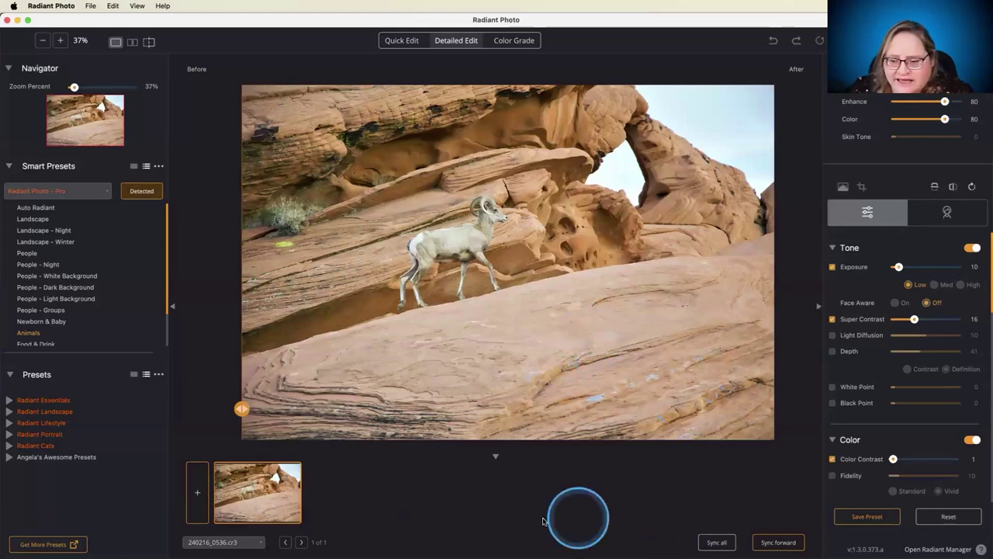
left_click_drag(241, 407, 326, 373)
left_click_drag(945, 119, 906, 120)
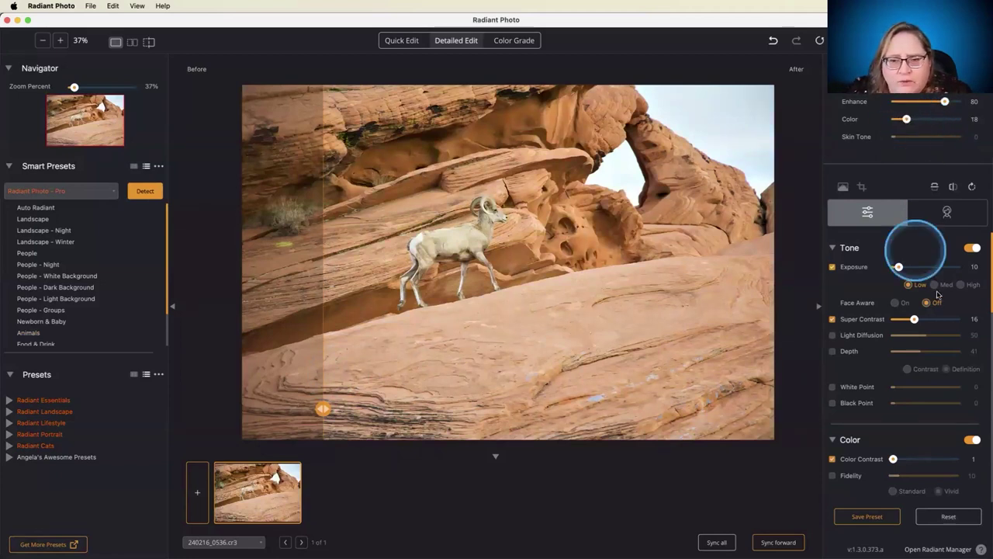
Turn on Depth in the Tone settings and set Color Contrast to 60
scroll(877, 318, "down", 3)
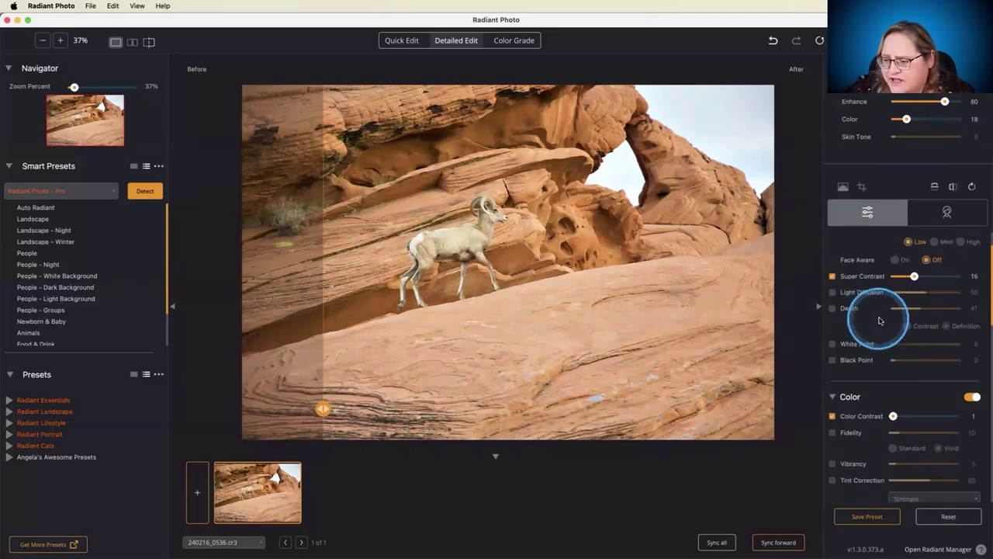
left_click(833, 292)
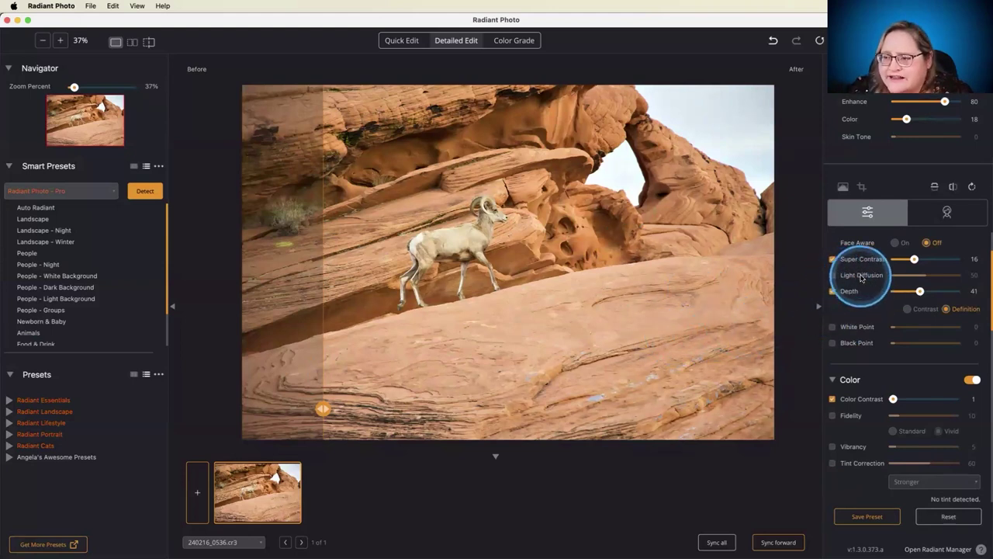
scroll(884, 382, "down", 3)
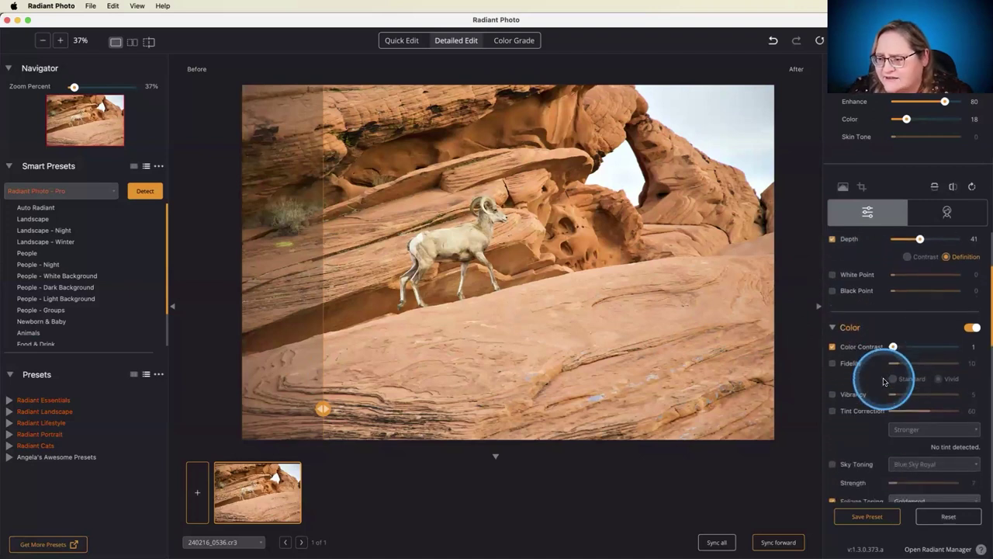
left_click(833, 346)
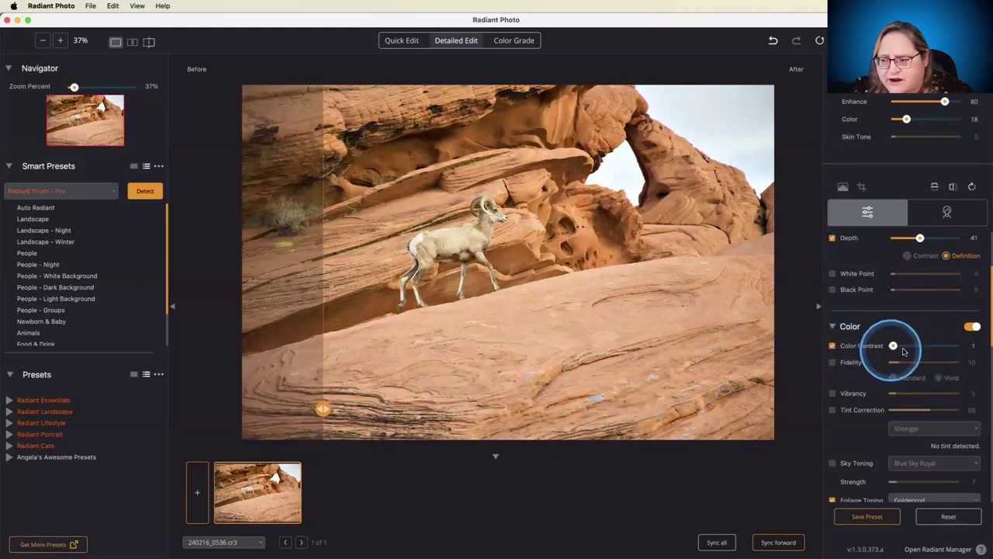
left_click_drag(893, 346, 914, 347)
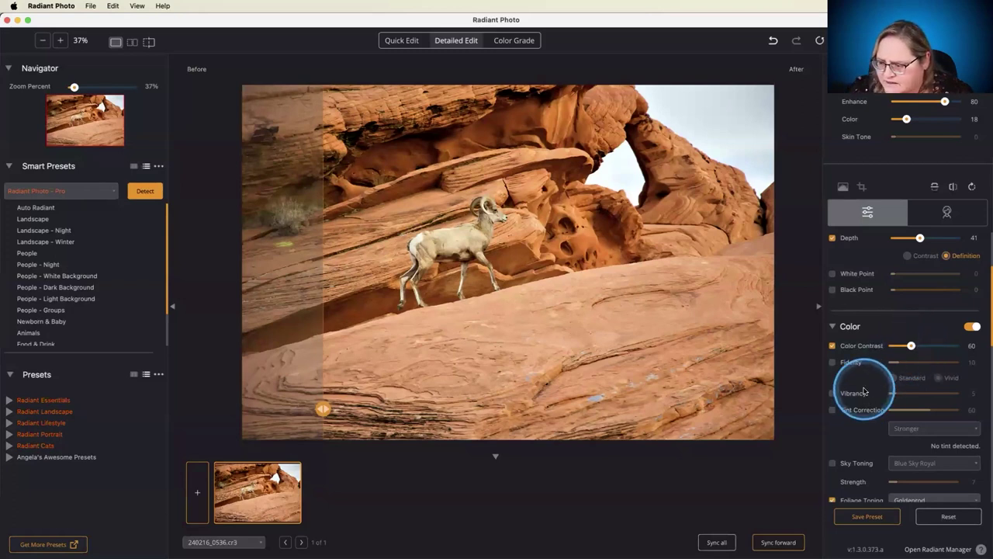
Turn on Sky Toning with Blue Sky Royal and set its strength to 38
scroll(865, 395, "down", 2)
left_click(832, 420)
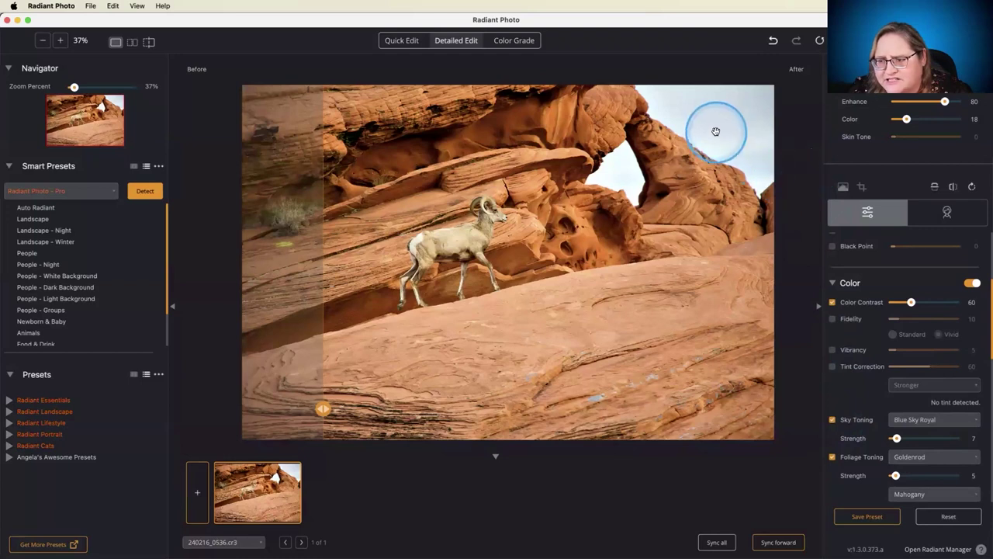
left_click_drag(896, 439, 918, 440)
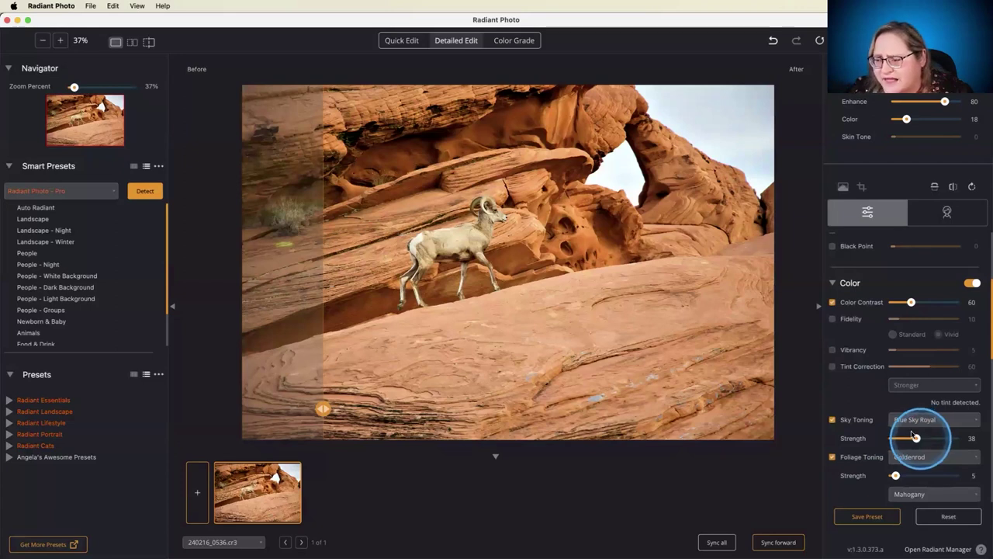
scroll(891, 389, "down", 1)
scroll(891, 389, "down", 5)
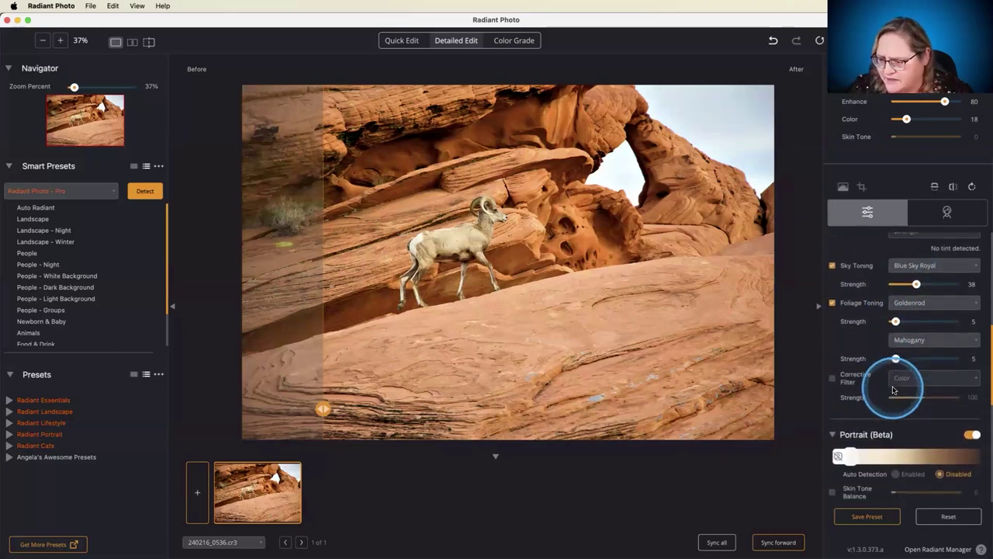
scroll(893, 392, "down", 5)
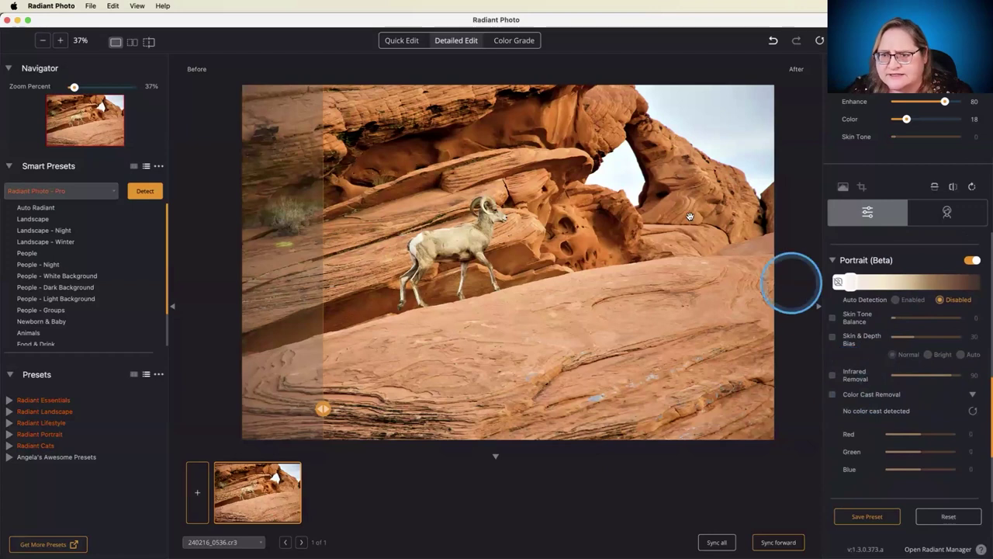
In Color Grade, show the full after view and apply the Light Portrait Vignette graduated filter at a Blend of 65
left_click(512, 41)
left_click_drag(322, 410, 229, 413)
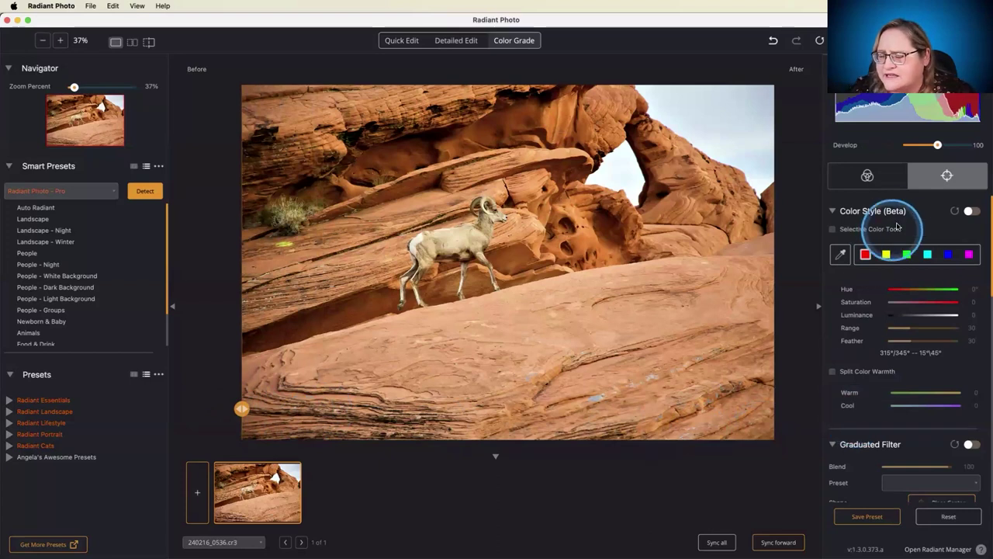
scroll(901, 224, "down", 5)
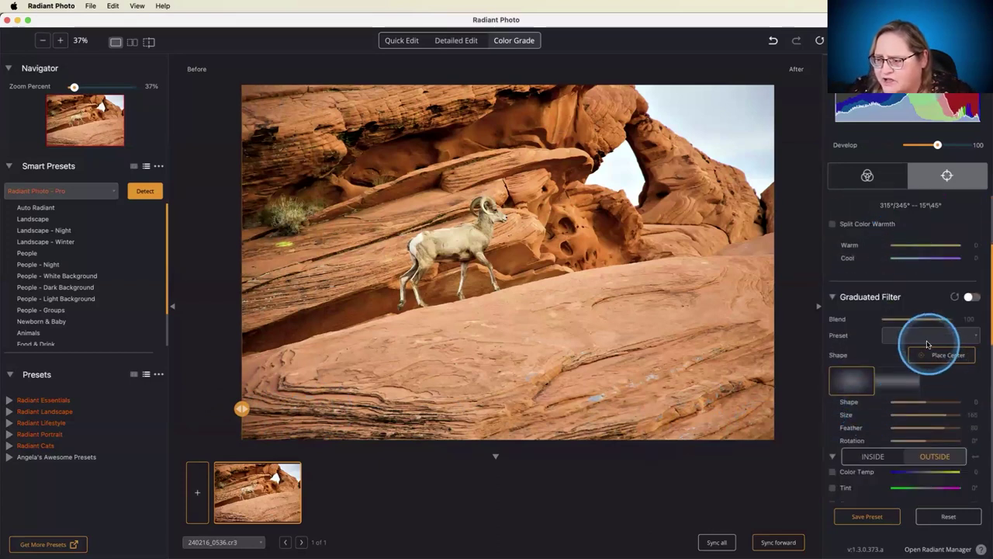
left_click(925, 336)
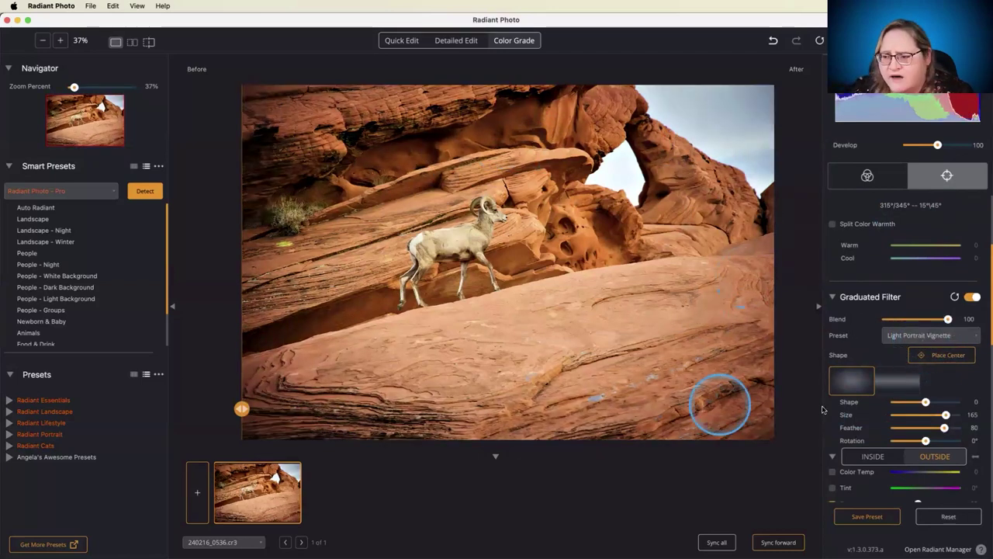
left_click_drag(947, 319, 926, 324)
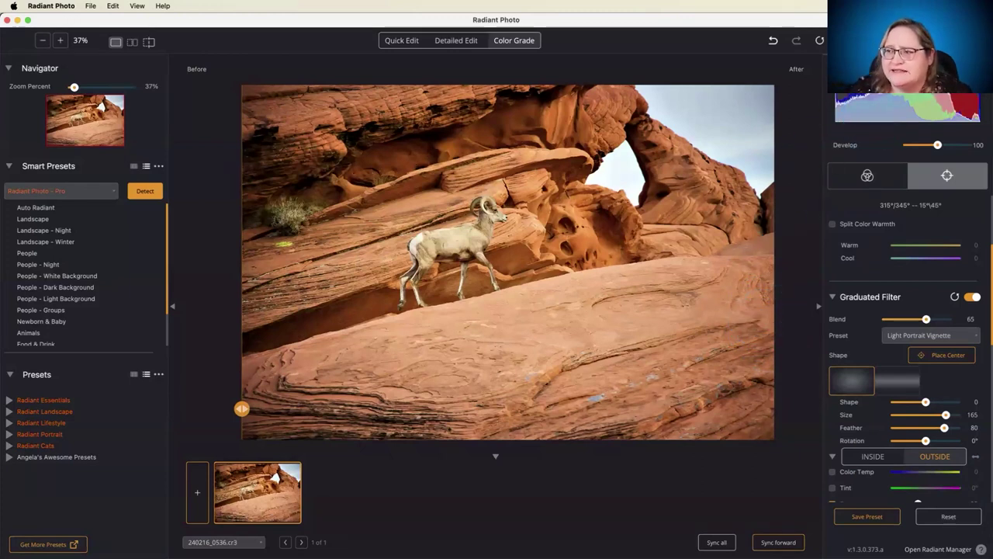
Save the photo as a TIFF in the original's folder with the _display filename suffix, leaving it open
key("super+s")
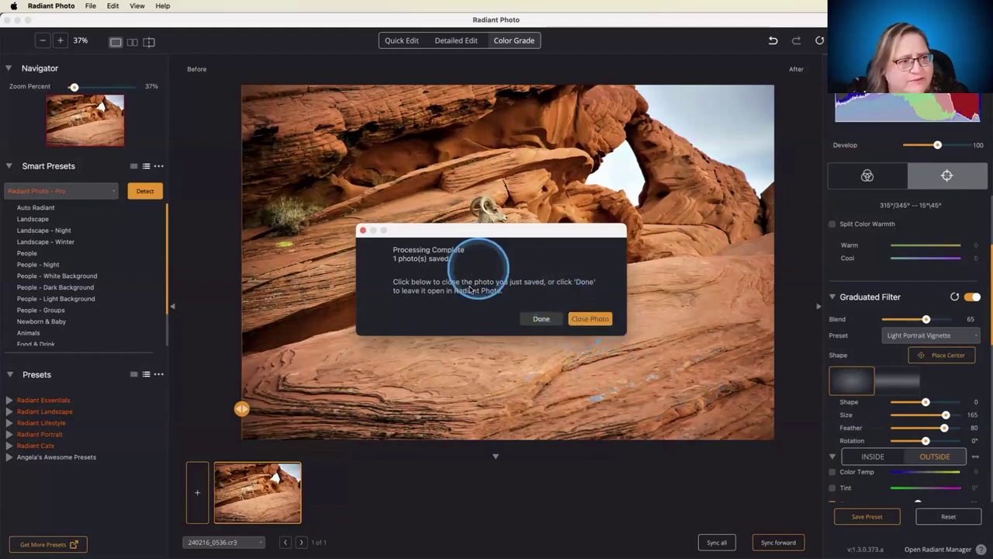
left_click(541, 318)
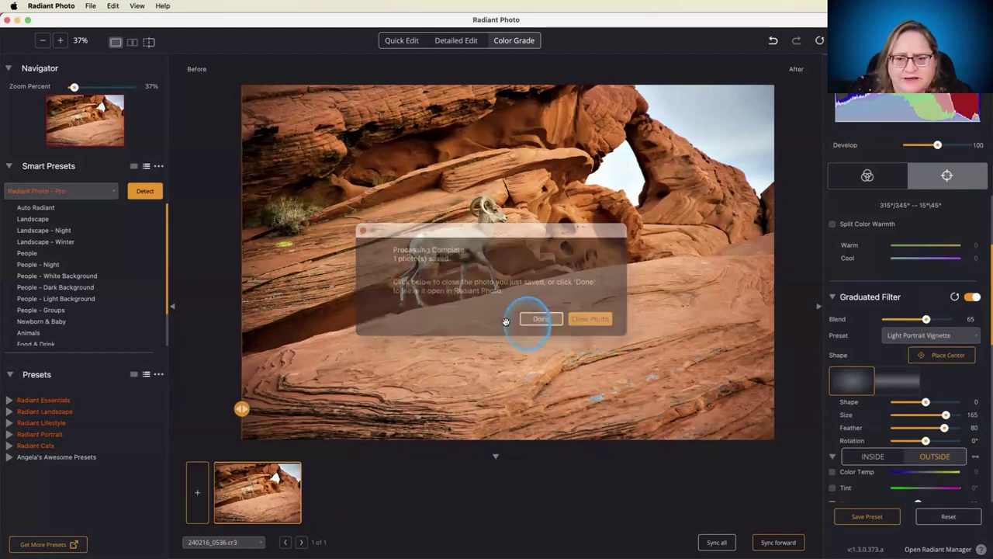
Review the folder, naming and file format options for saving the photo without saving it again
left_click(90, 6)
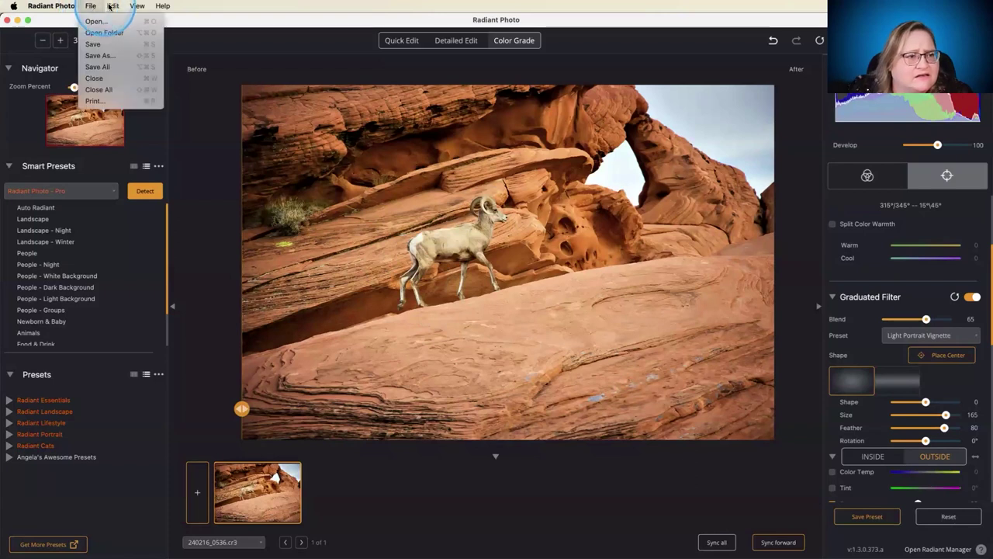
mouse_move(112, 5)
left_click(299, 64)
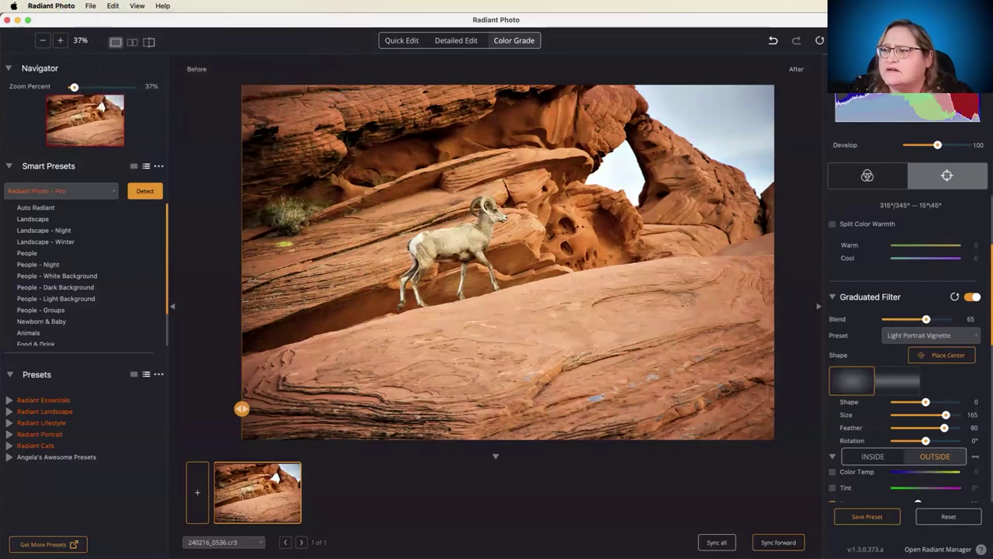
key("super+s")
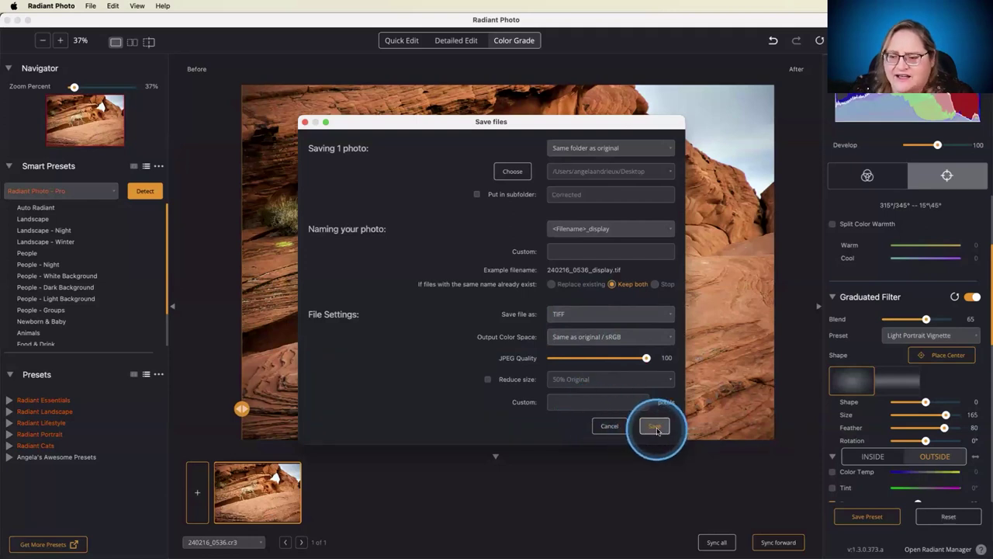
left_click(609, 426)
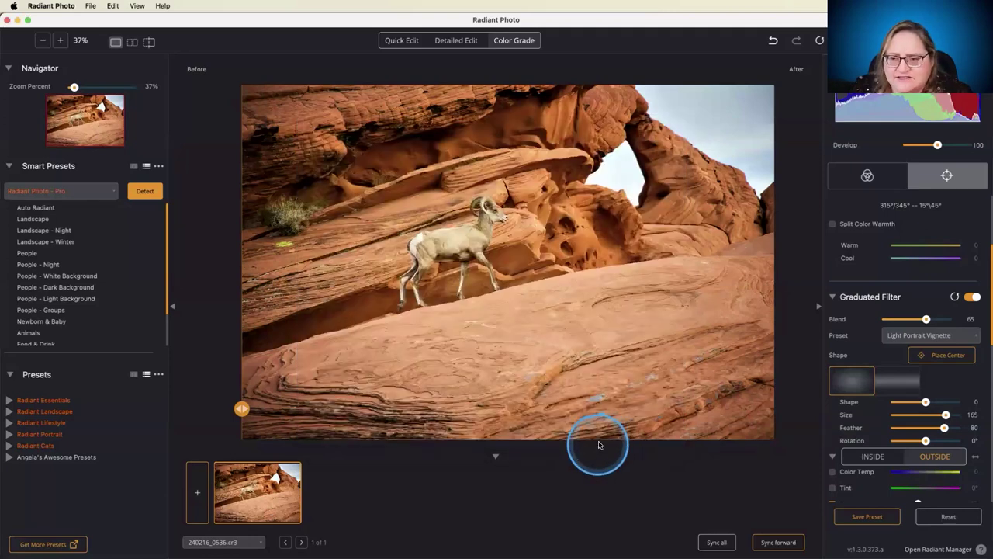
Switch to Mylio Photos, return to the photo grid, and view the edited bighorn sheep photo full size with its combined file name
key("super+Tab")
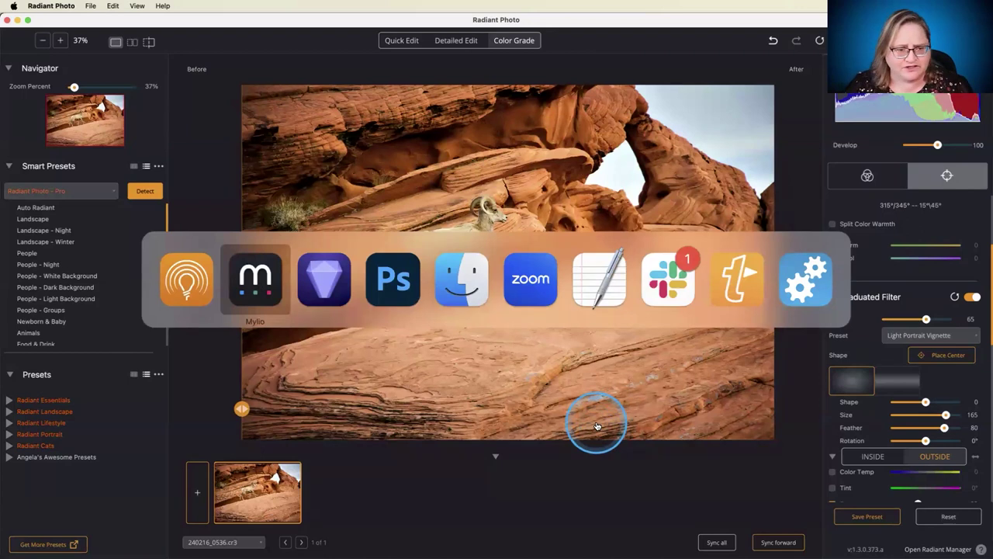
key("super+Tab")
key("super+shift+Tab")
key("super+shift+Tab")
key("super+Tab")
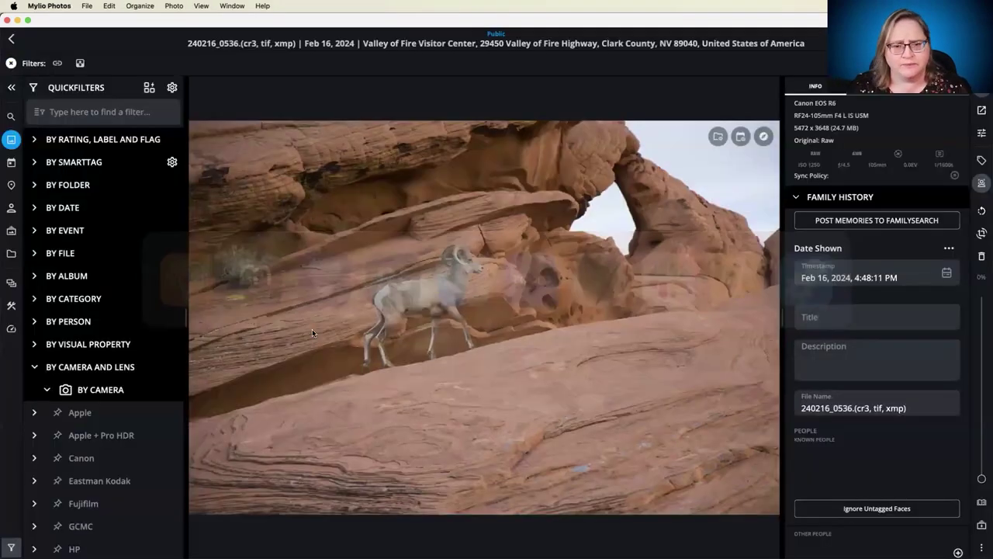
left_click(11, 40)
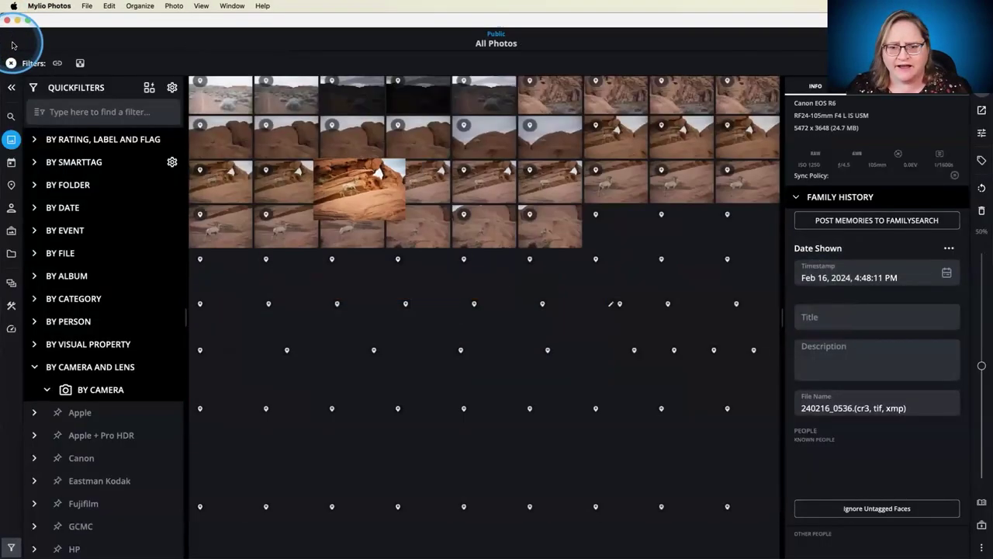
double_click(355, 190)
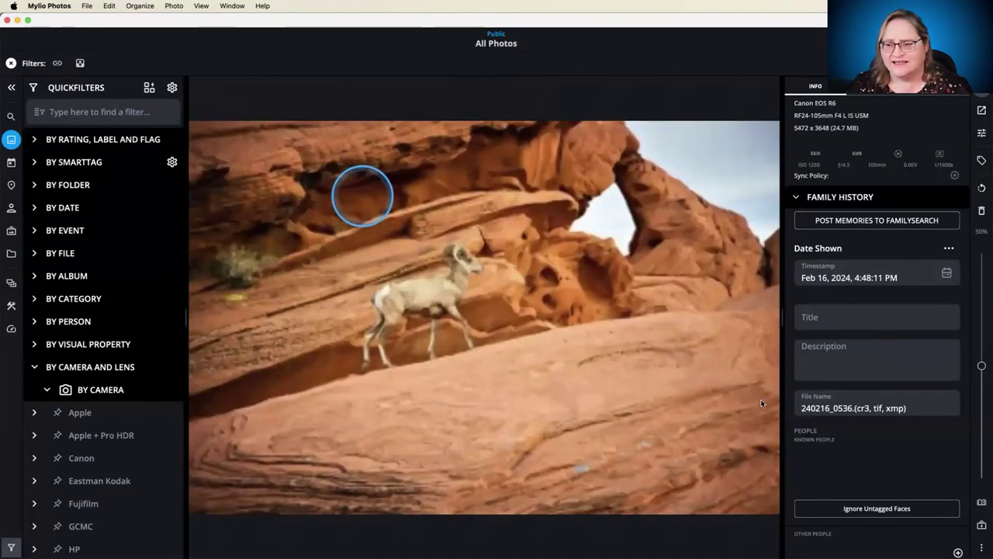
left_click(850, 414)
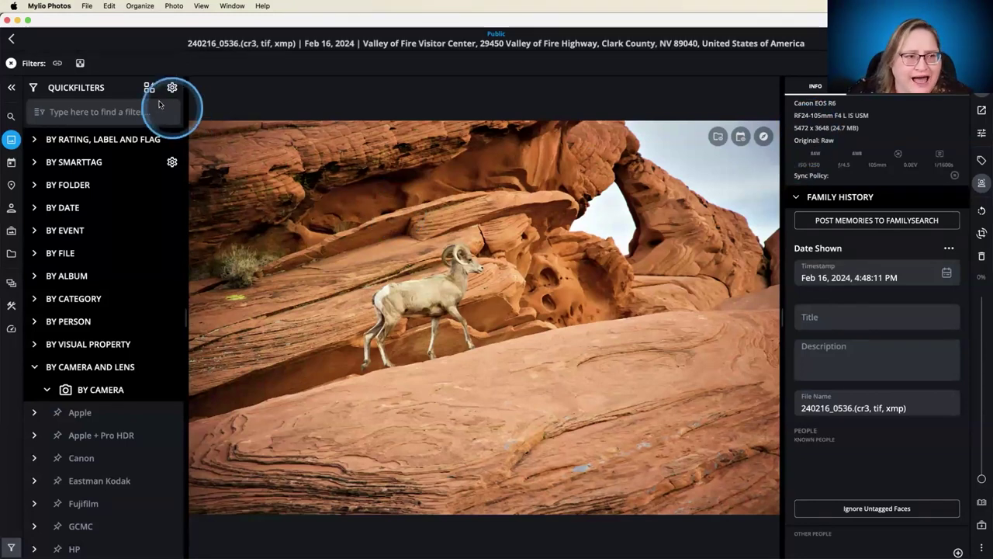
Return to the photo grid, select the five bracketed exposures of the rock formation, and enlarge the thumbnails
left_click(11, 38)
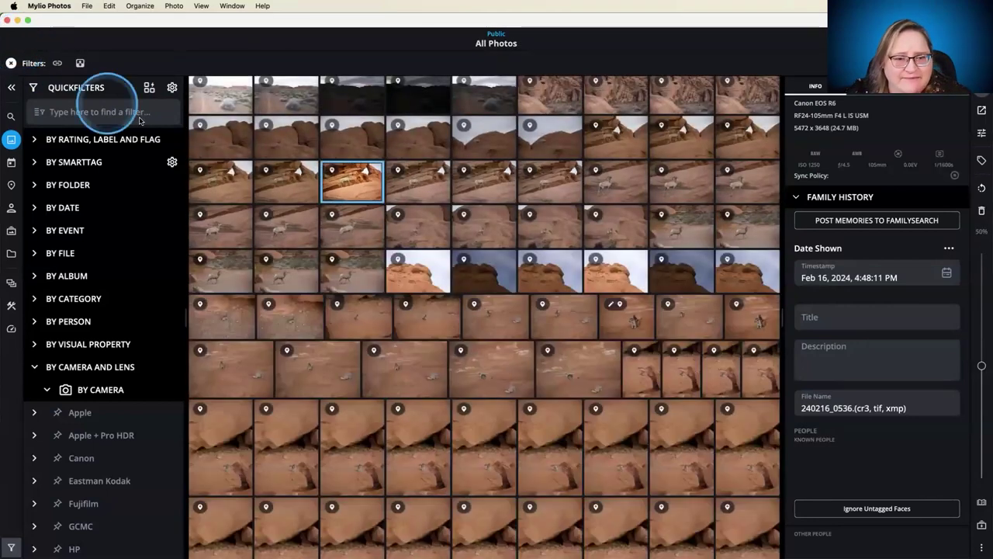
scroll(626, 199, "up", 3)
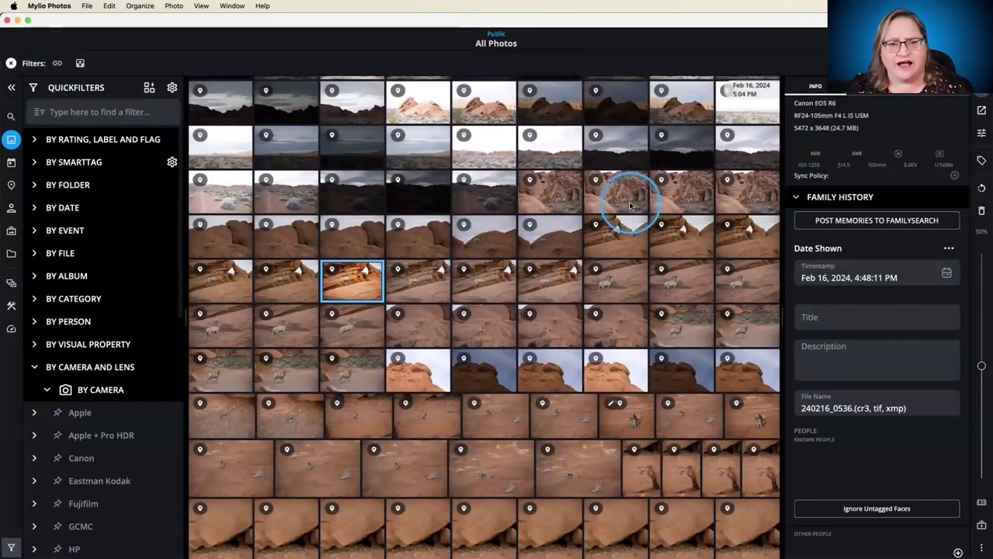
scroll(630, 206, "up", 2)
left_click(686, 172)
left_click(411, 164, "shift")
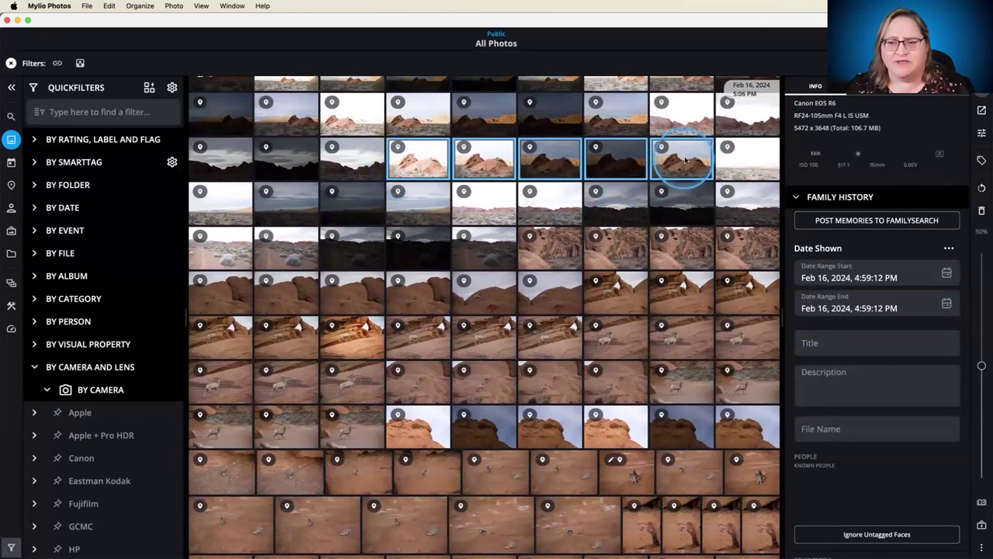
left_click_drag(982, 366, 981, 307)
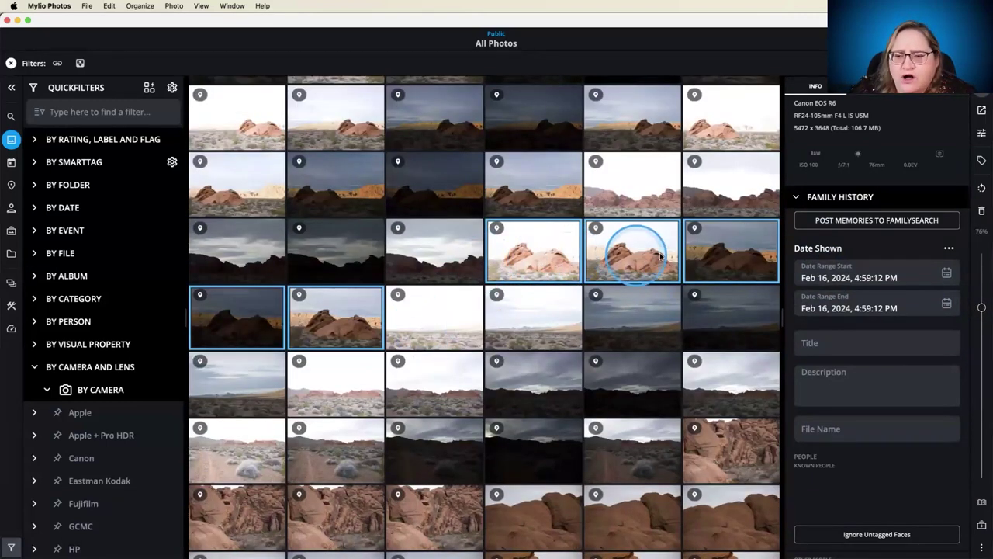
Check the external editing actions offered for the bracketed exposures, and select the same five photos again
right_click(335, 322)
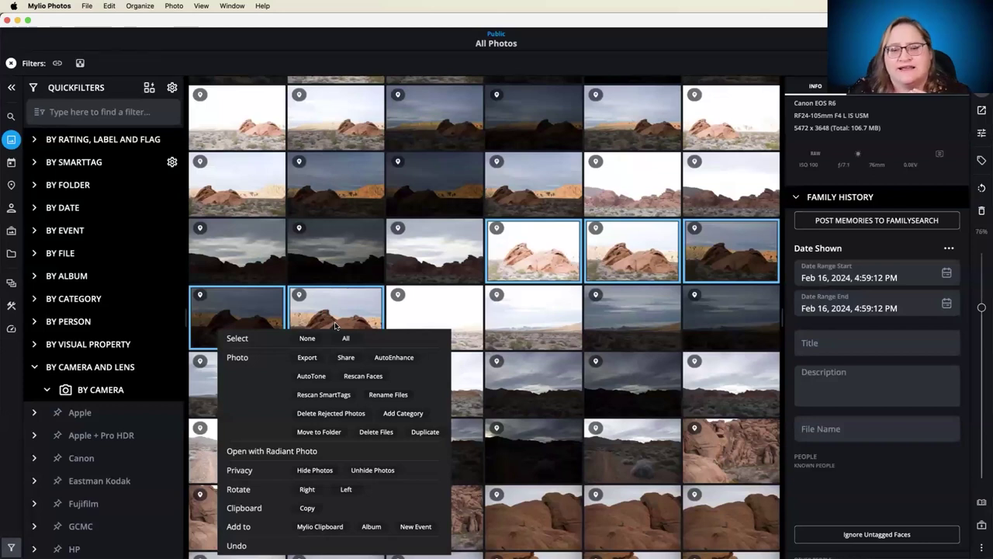
left_click(335, 325)
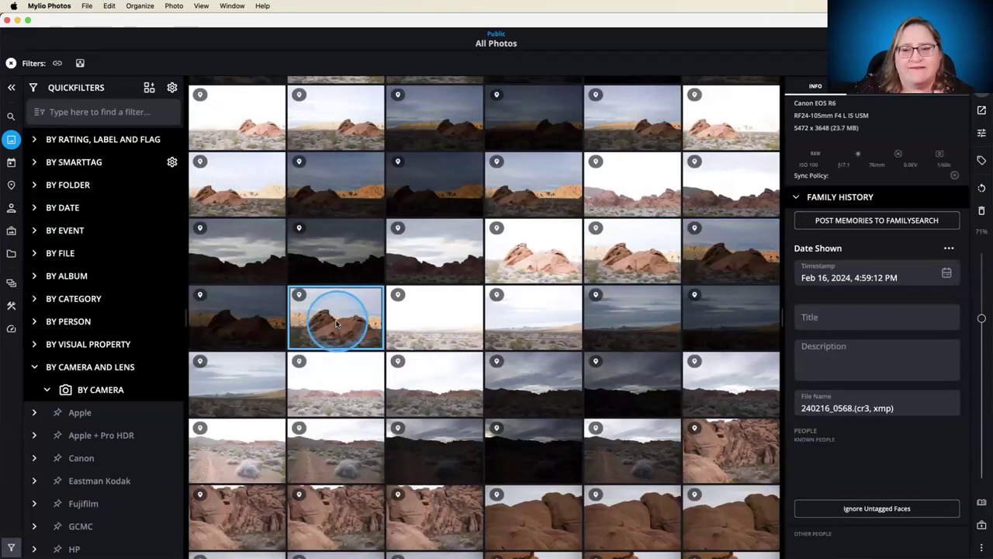
left_click(512, 266, "shift")
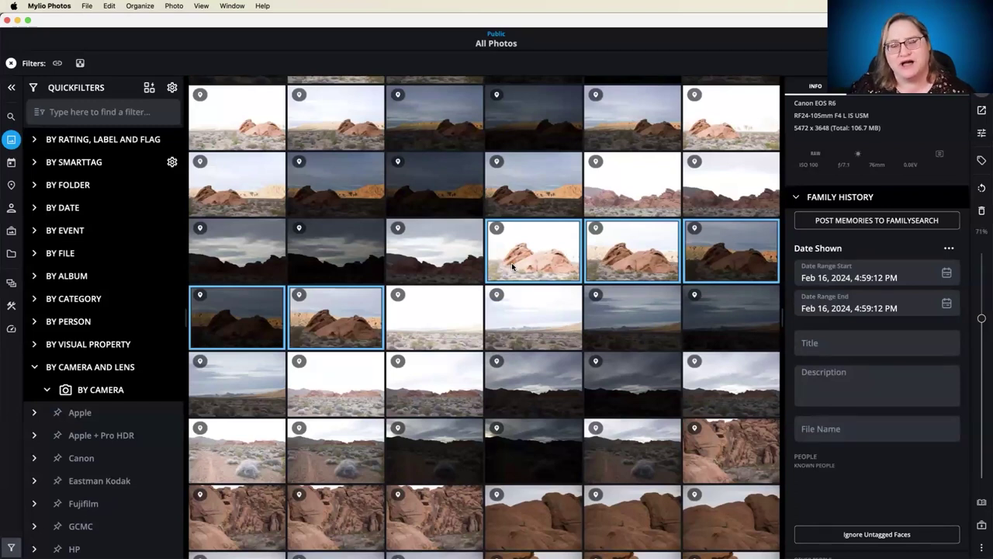
left_click(925, 313)
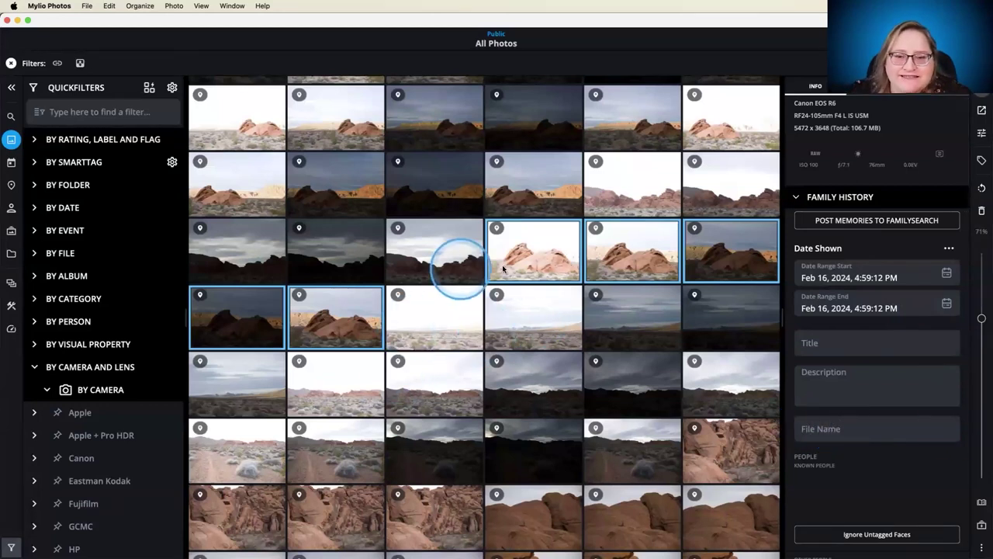
Find the photo 240216_0596 of the red rock hill in the grid and open it full size
scroll(572, 333, "up", 2)
scroll(572, 336, "up", 5)
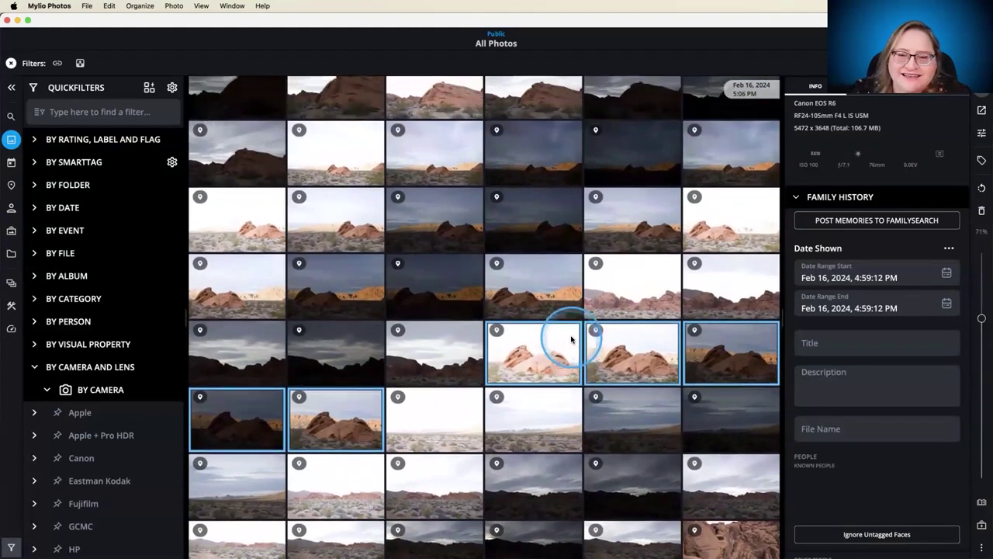
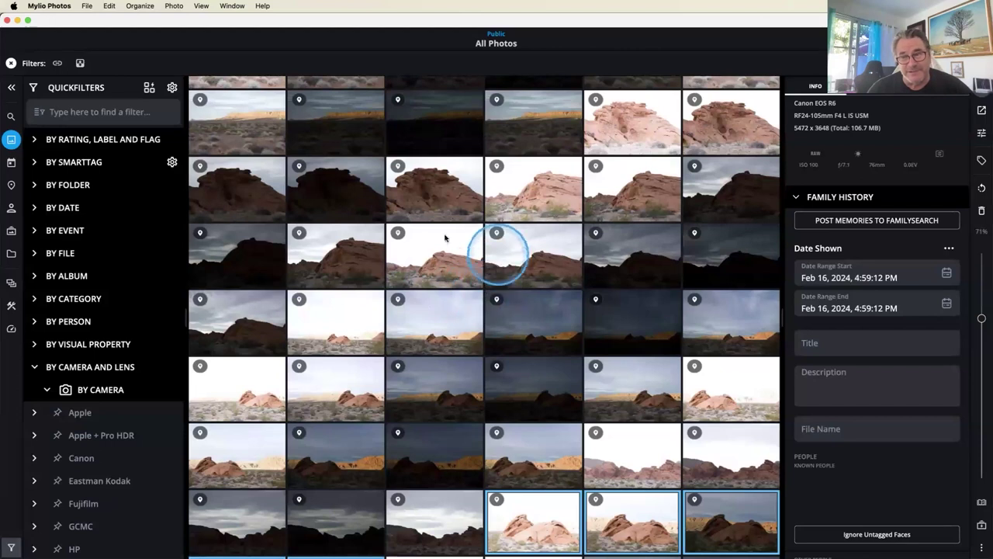
left_click(532, 259)
double_click(532, 259)
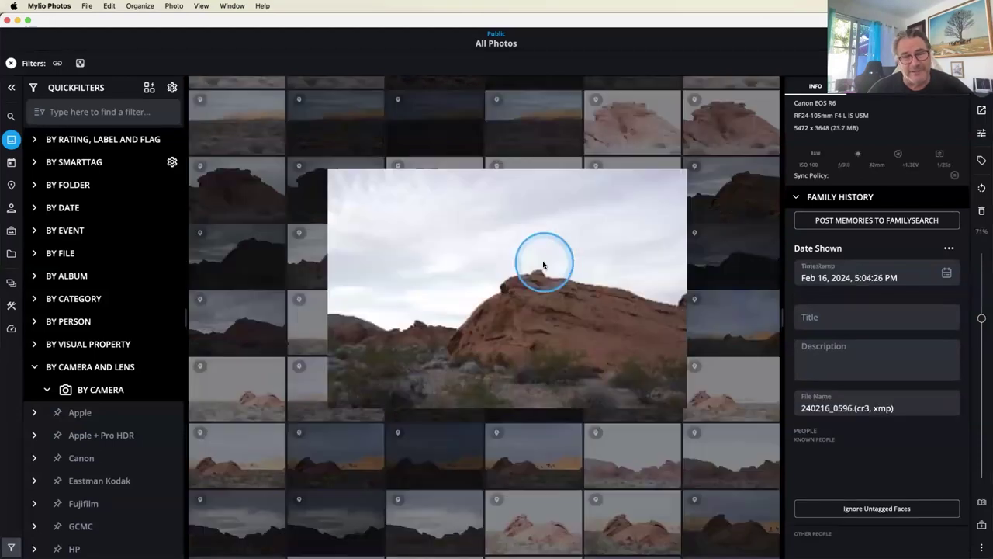
Open the photo 240216_0596 externally in ON1 Photo RAW 2024 and close the Learning Hub window
left_click(174, 5)
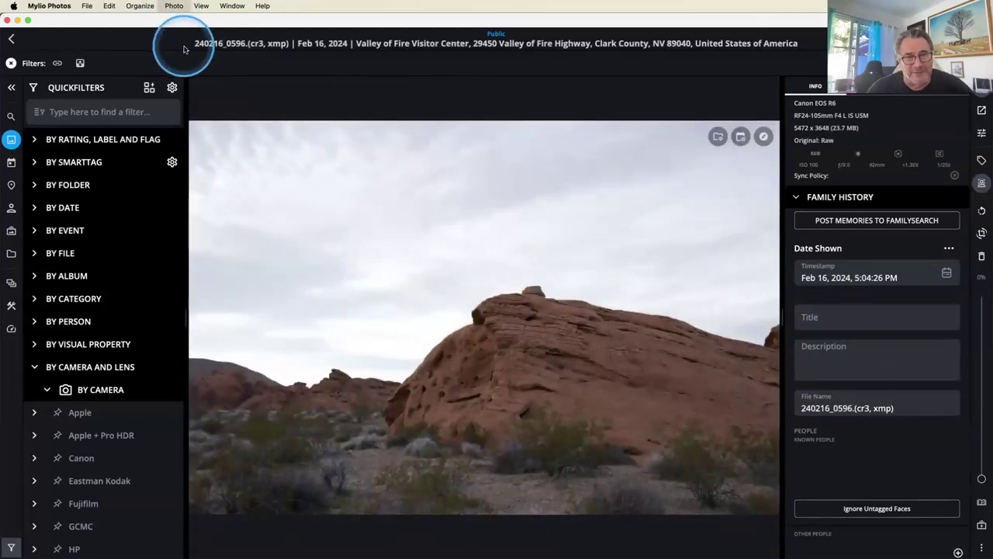
left_click(333, 210)
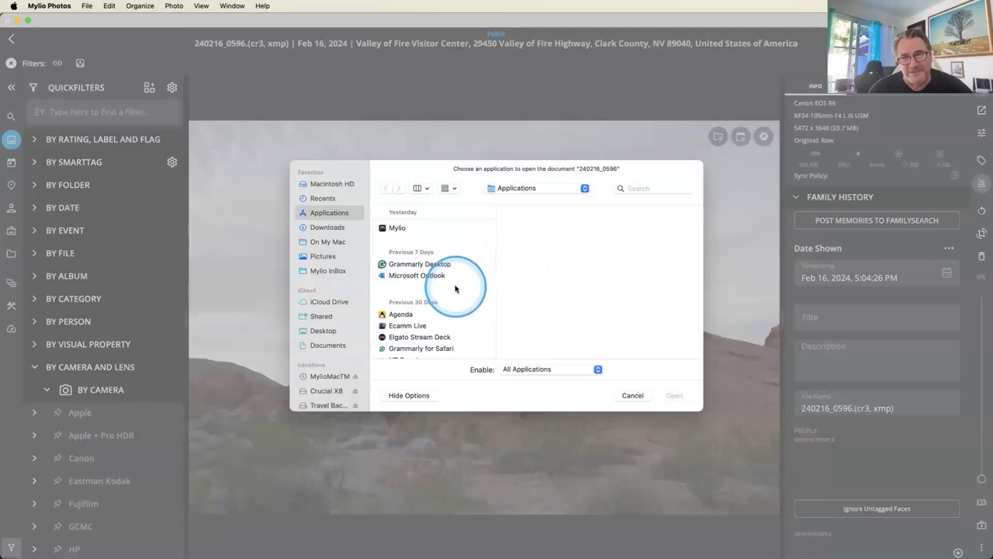
scroll(456, 289, "down", 10)
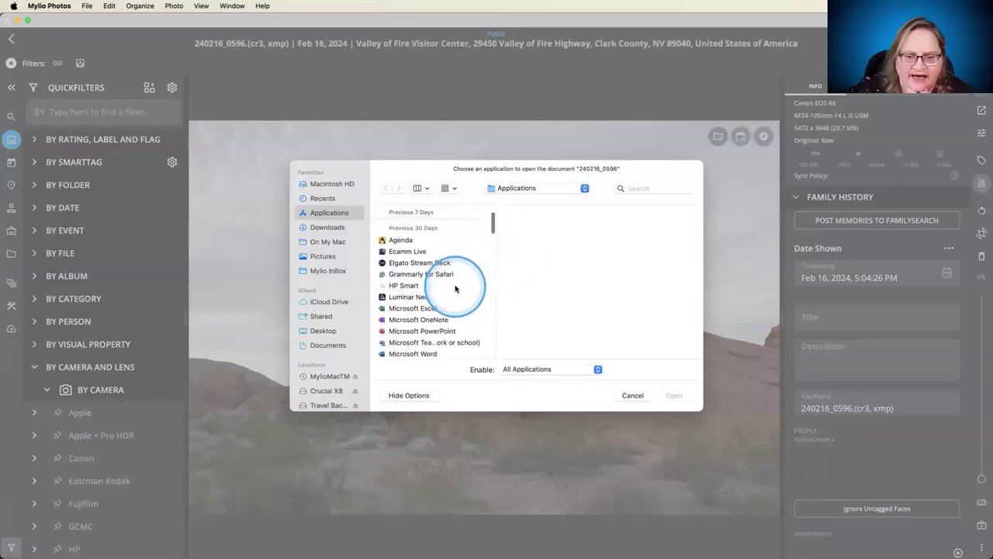
scroll(456, 289, "down", 10)
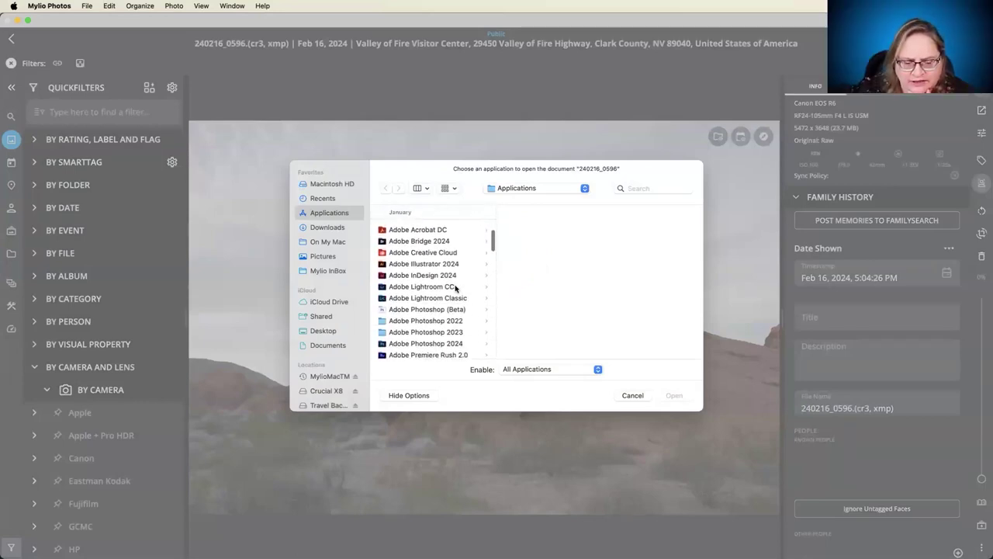
scroll(456, 288, "down", 10)
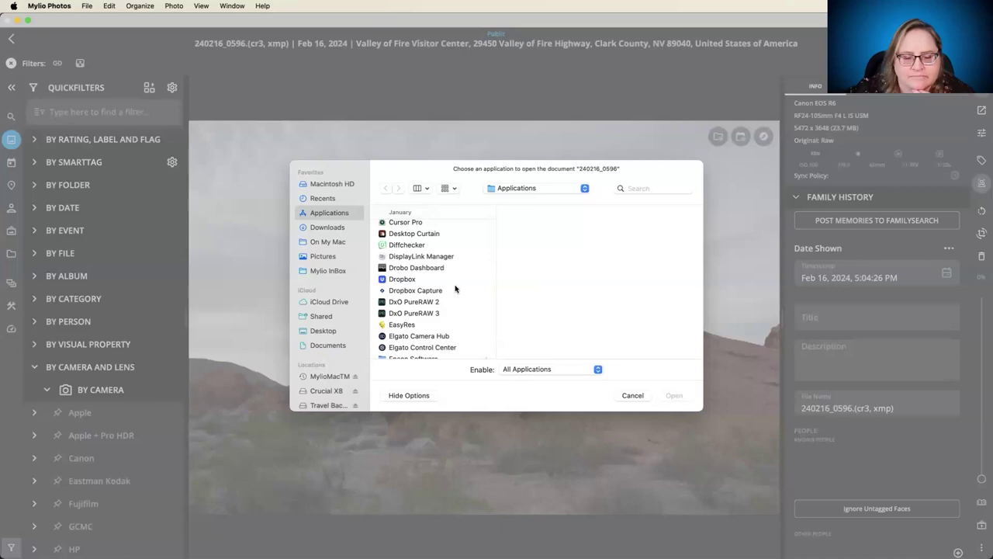
scroll(455, 289, "down", 1)
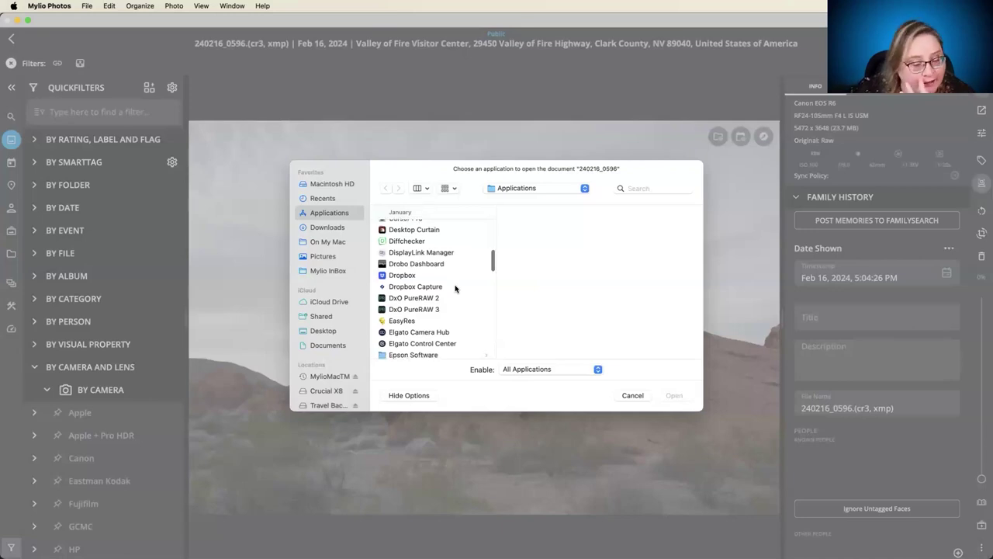
scroll(456, 288, "down", 5)
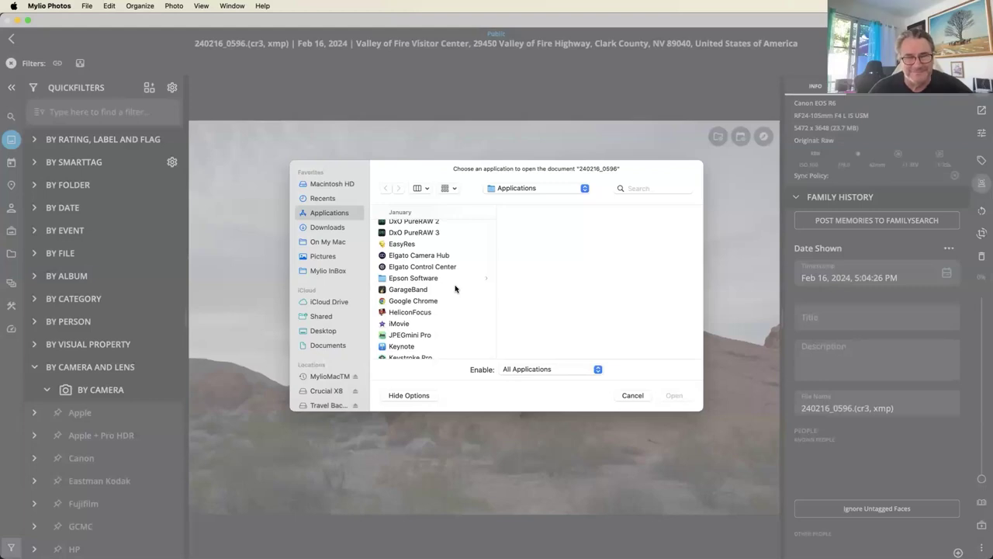
scroll(458, 288, "down", 5)
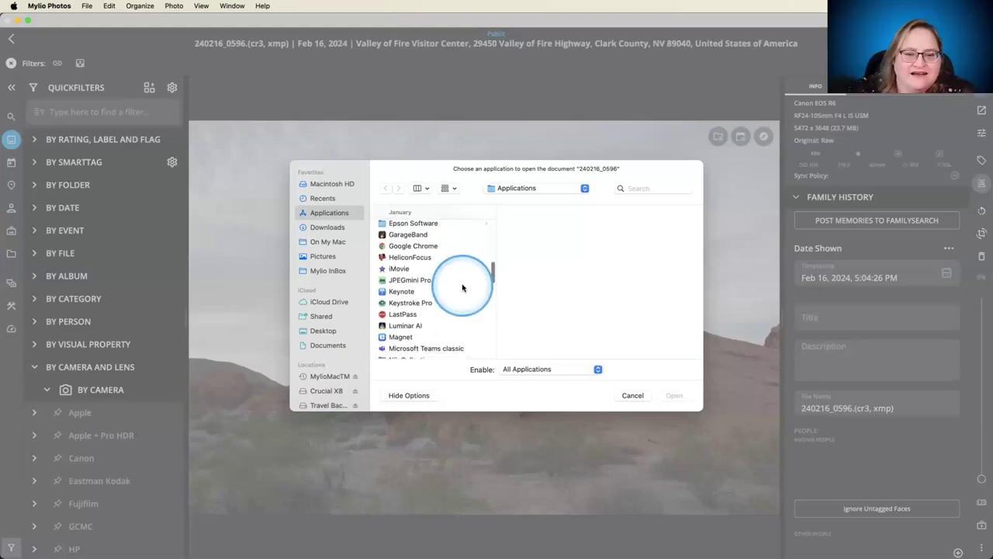
scroll(463, 288, "down", 5)
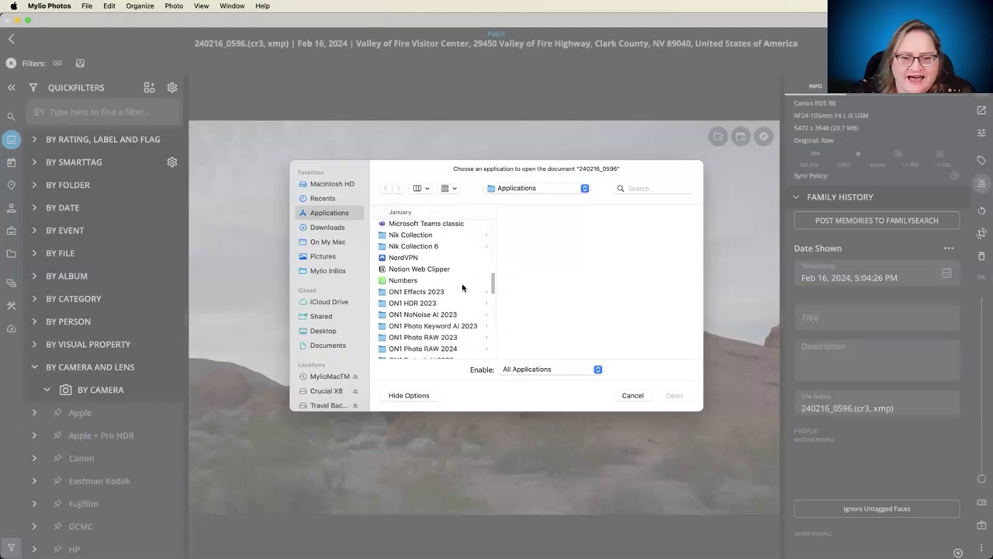
scroll(418, 293, "down", 3)
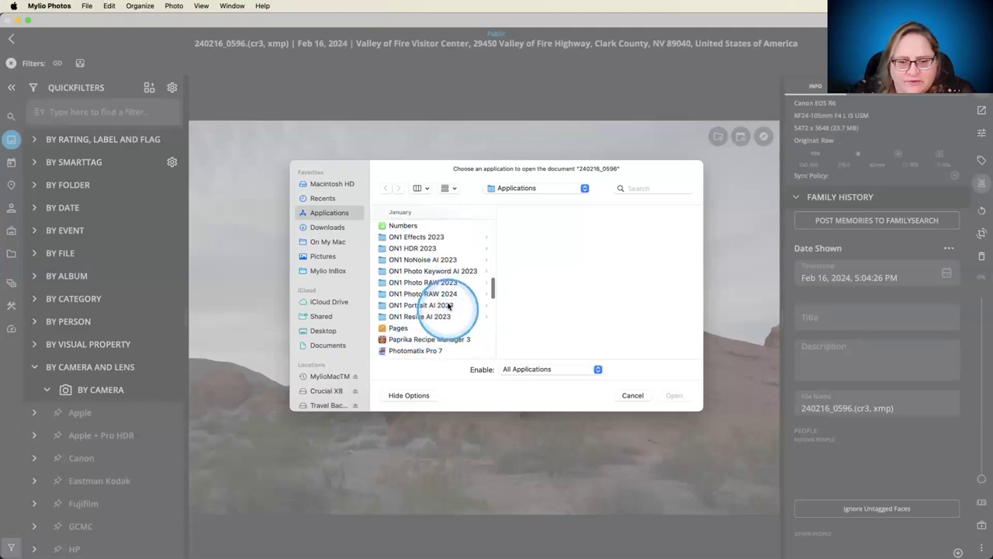
left_click(425, 293)
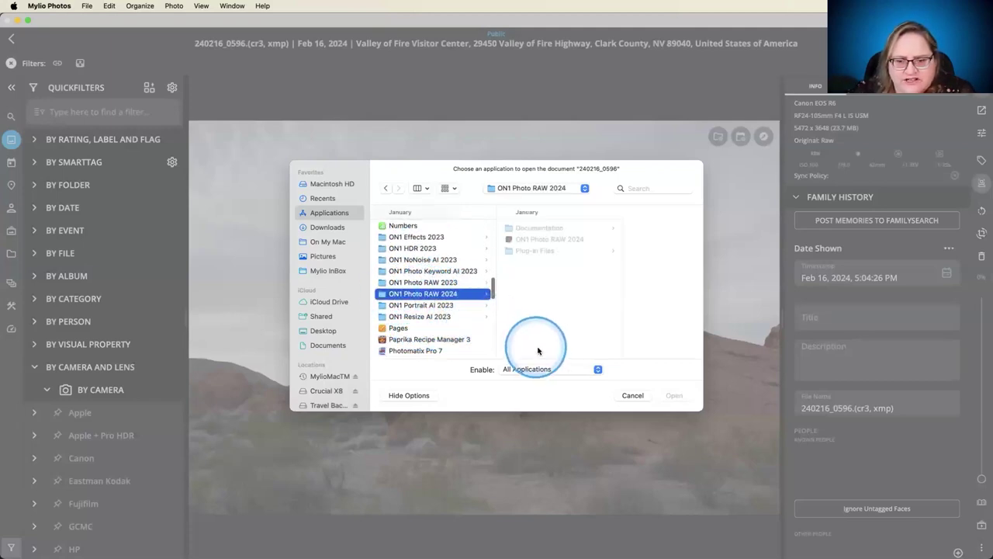
left_click(551, 239)
left_click(672, 395)
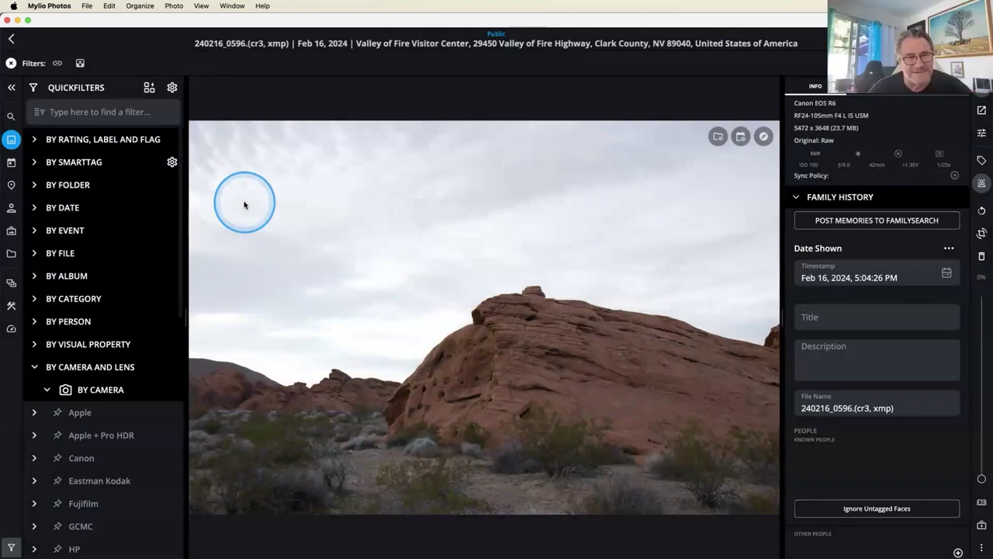
left_click(255, 204)
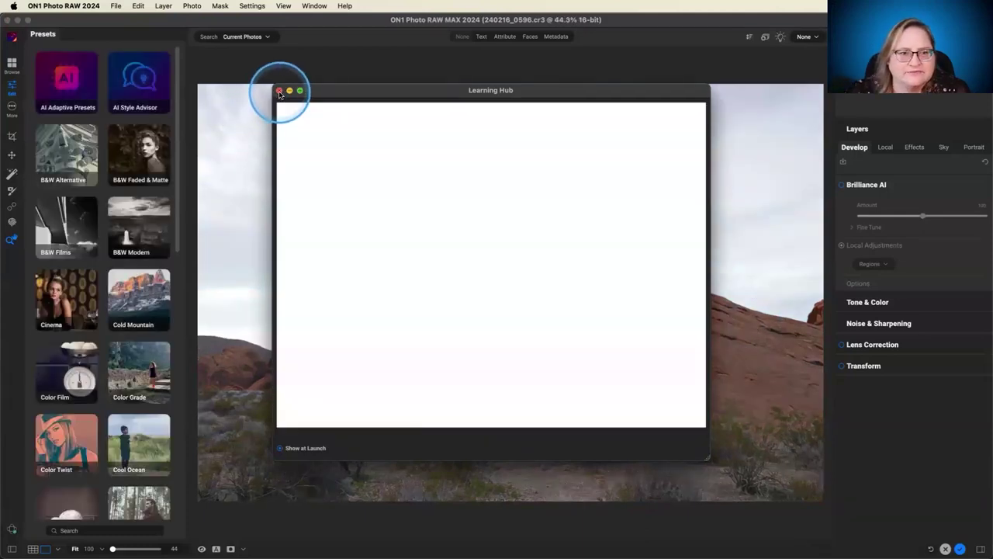
left_click(280, 91)
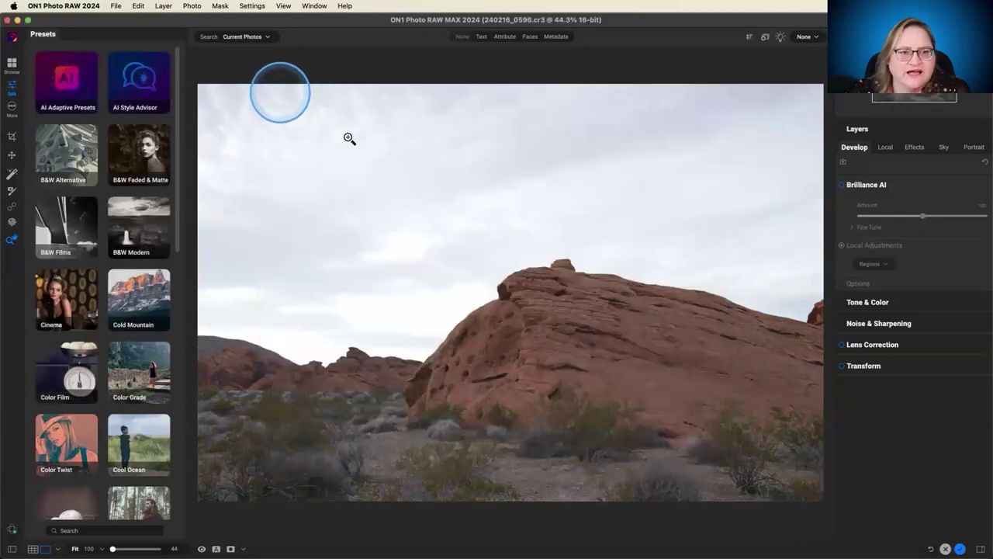
Enable Lens Correction and Brilliance AI for the rock photo, and check the Tone & Color settings
left_click(842, 345)
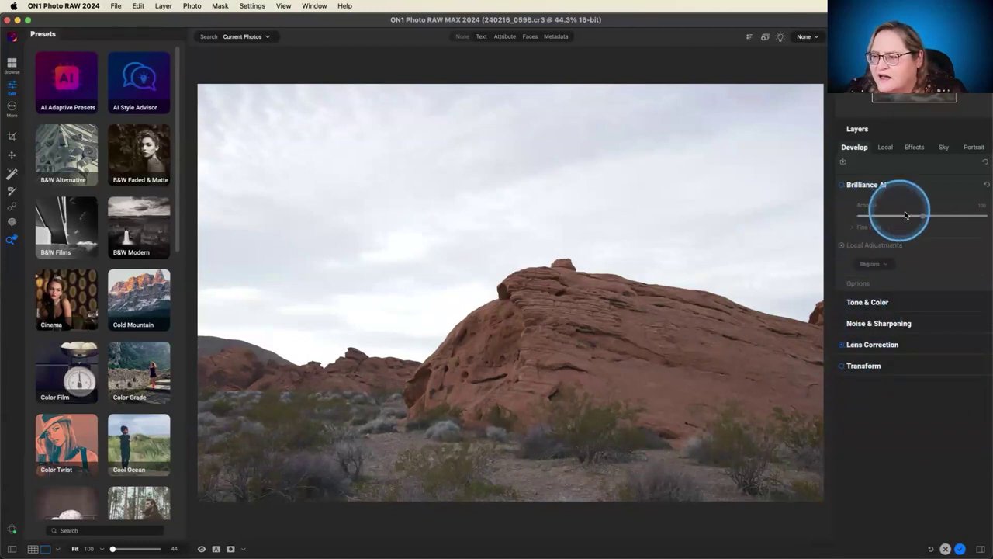
left_click(862, 186)
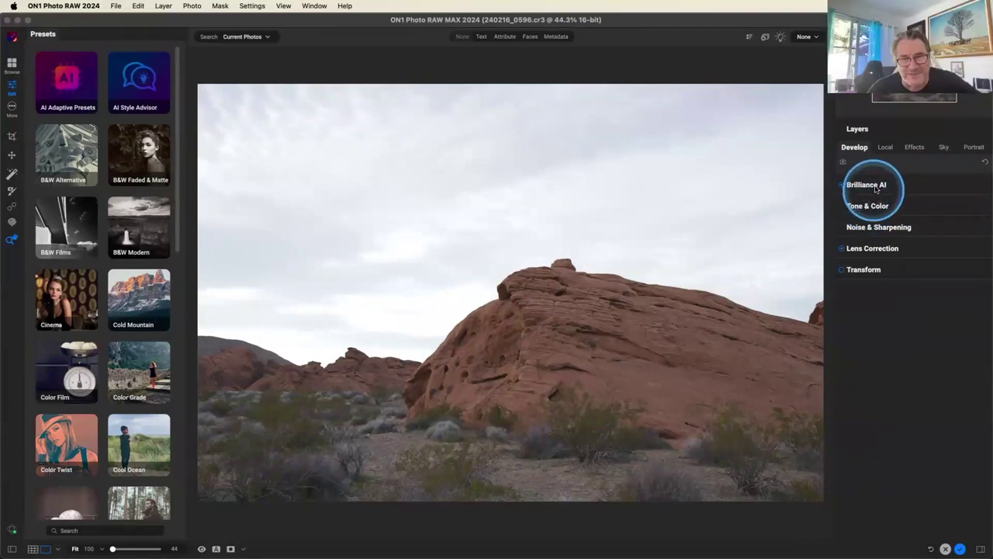
left_click(881, 186)
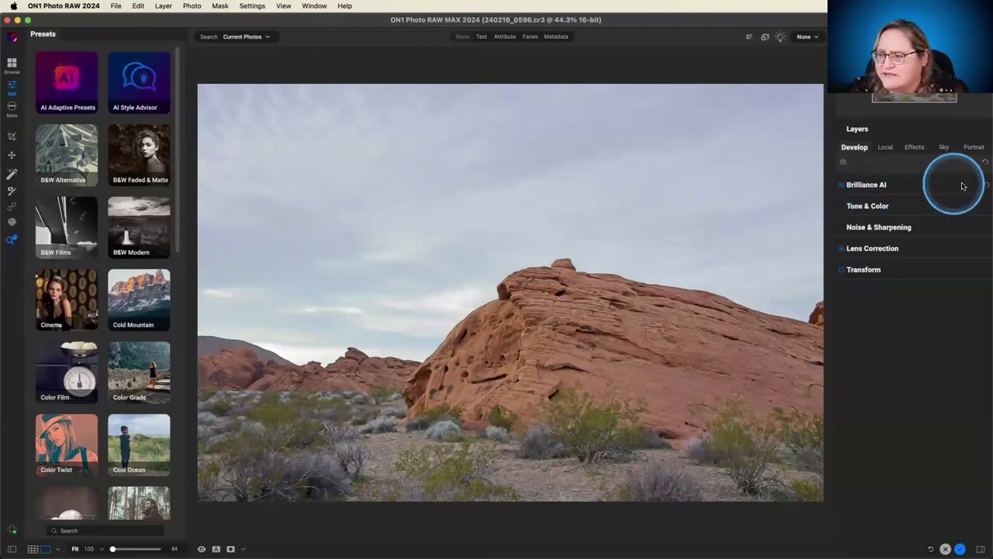
left_click(862, 210)
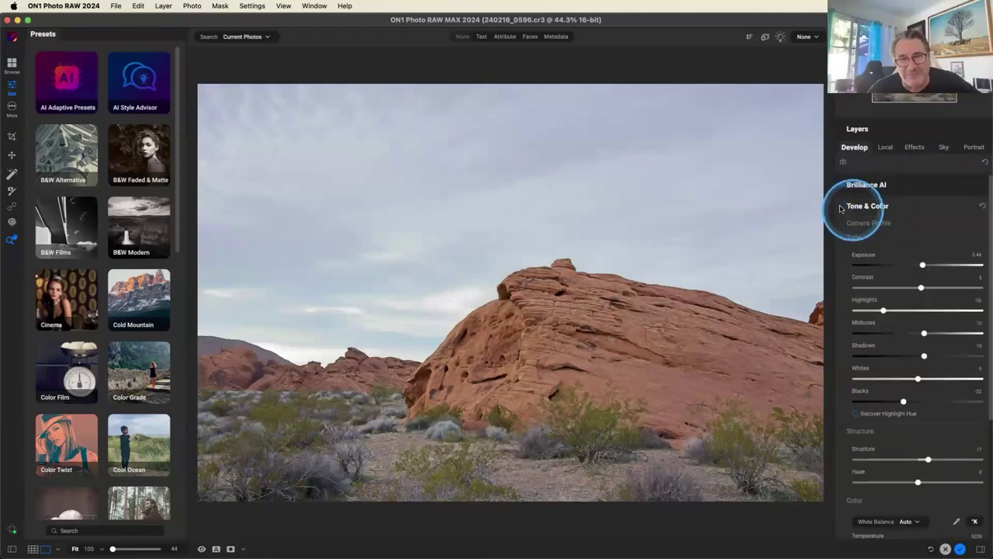
left_click(902, 186)
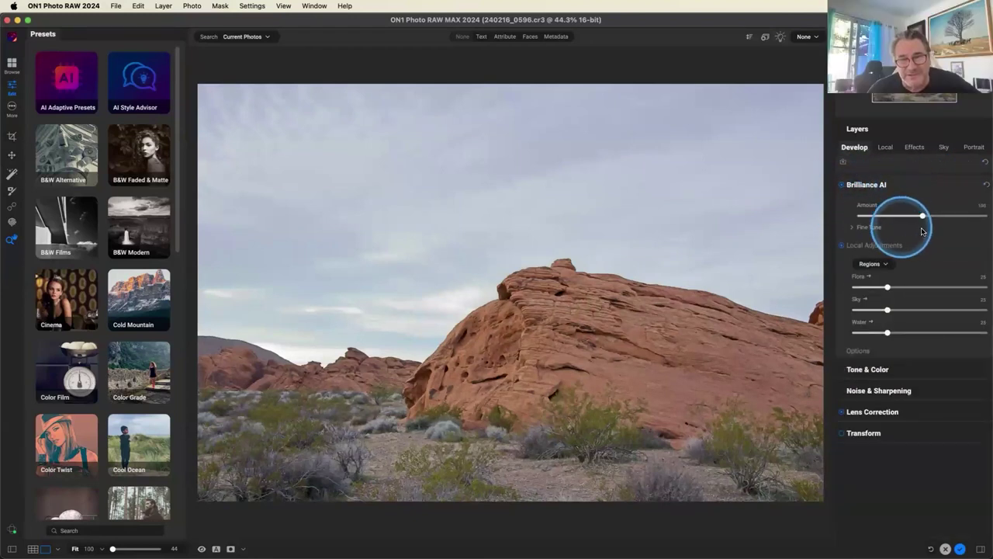
Reduce the Brilliance AI Amount to about 51 and check its fine-tune and regional local adjustment options
left_click(854, 227)
left_click_drag(923, 215, 884, 218)
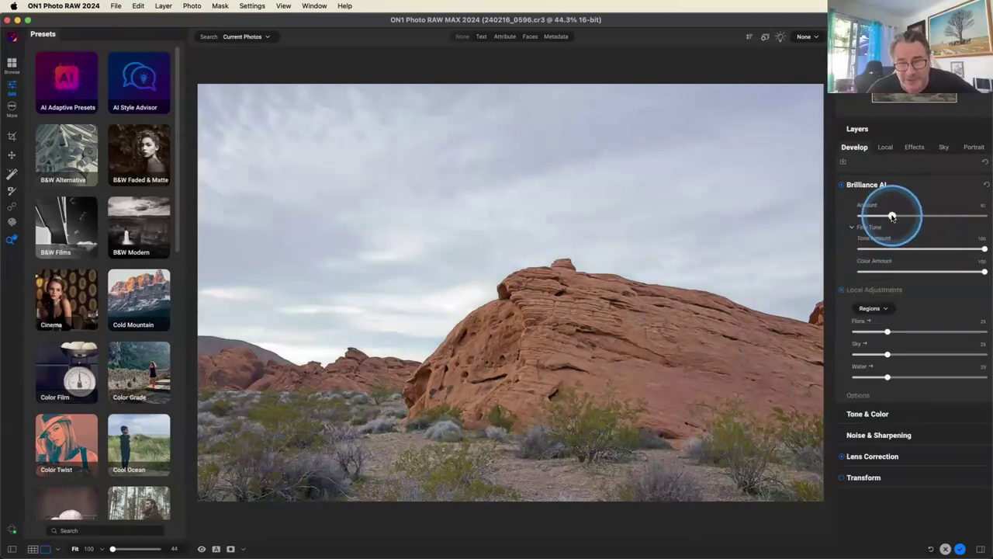
left_click(885, 308)
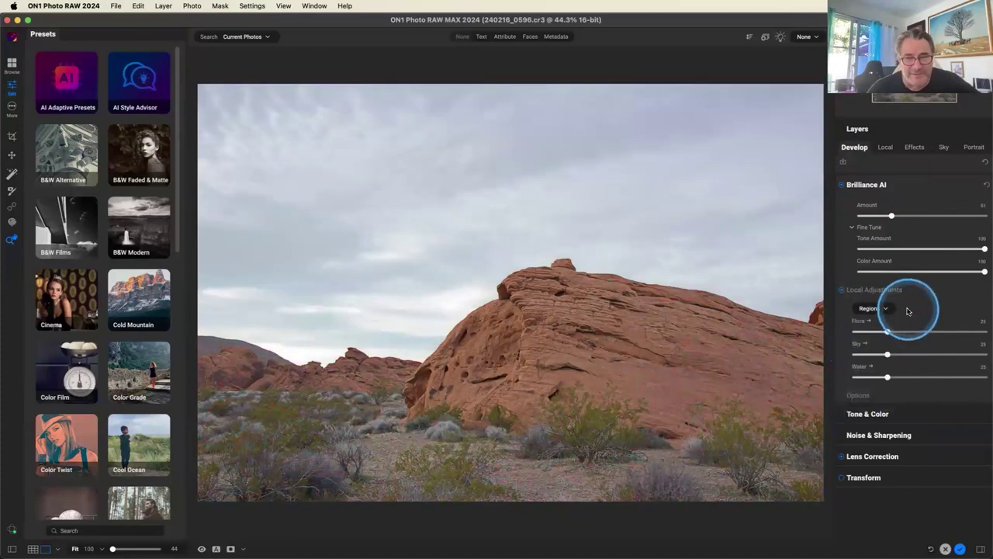
left_click(869, 406)
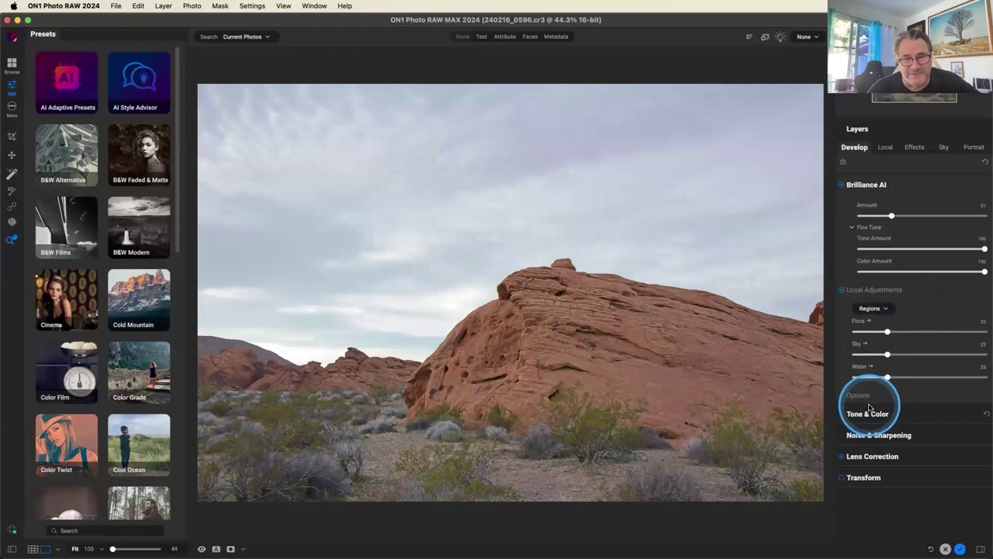
left_click(923, 185)
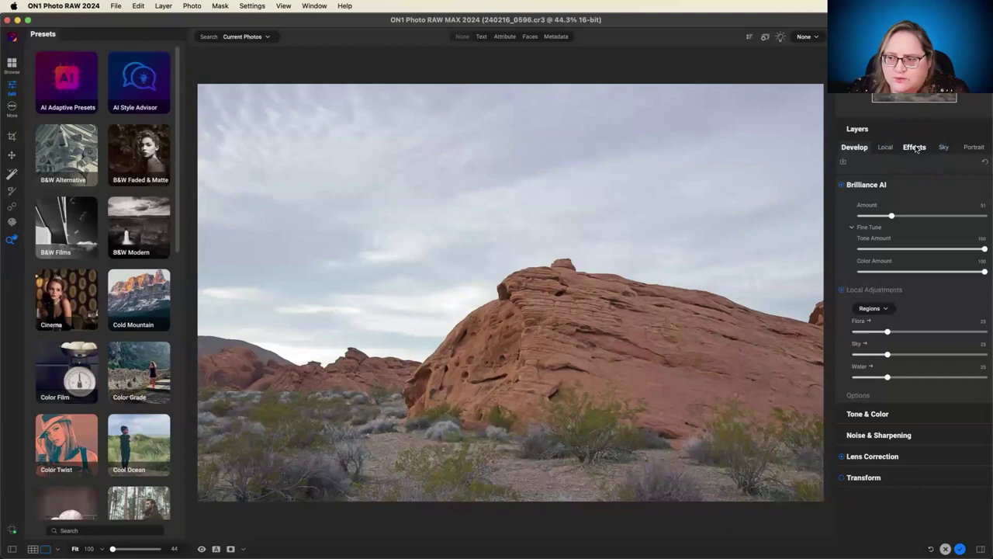
Add a Dynamic Contrast effect filter with the Natural style to the rock photo
left_click(915, 148)
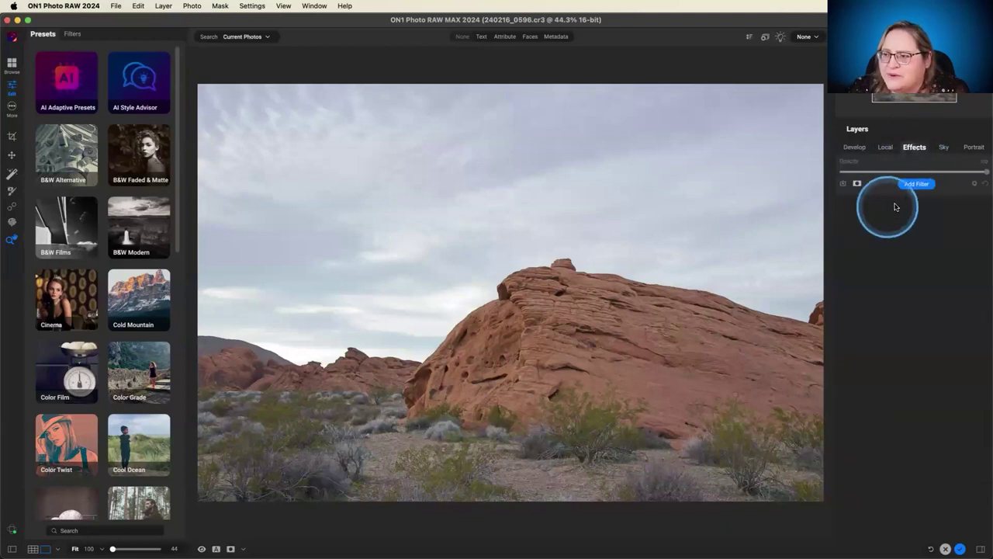
left_click(915, 184)
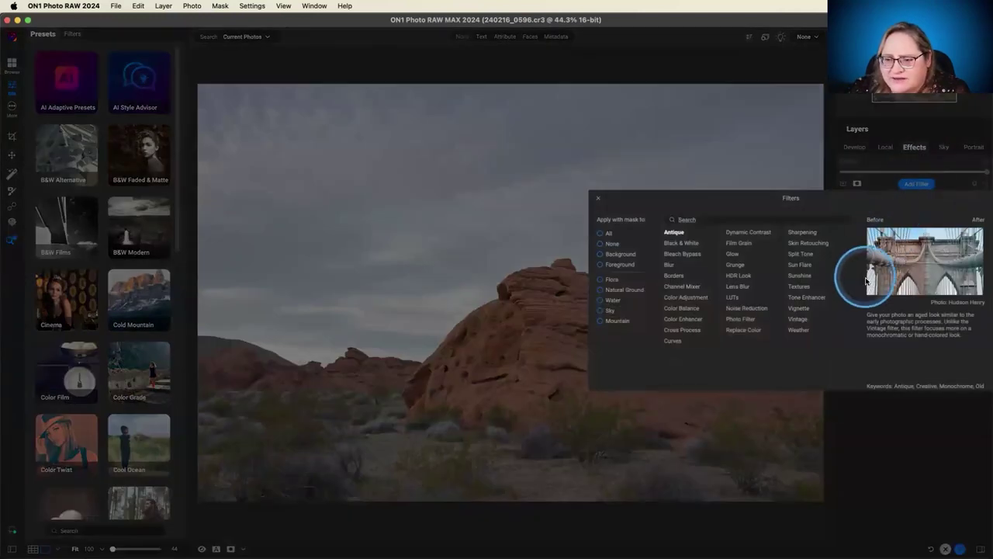
left_click(753, 236)
left_click(869, 263)
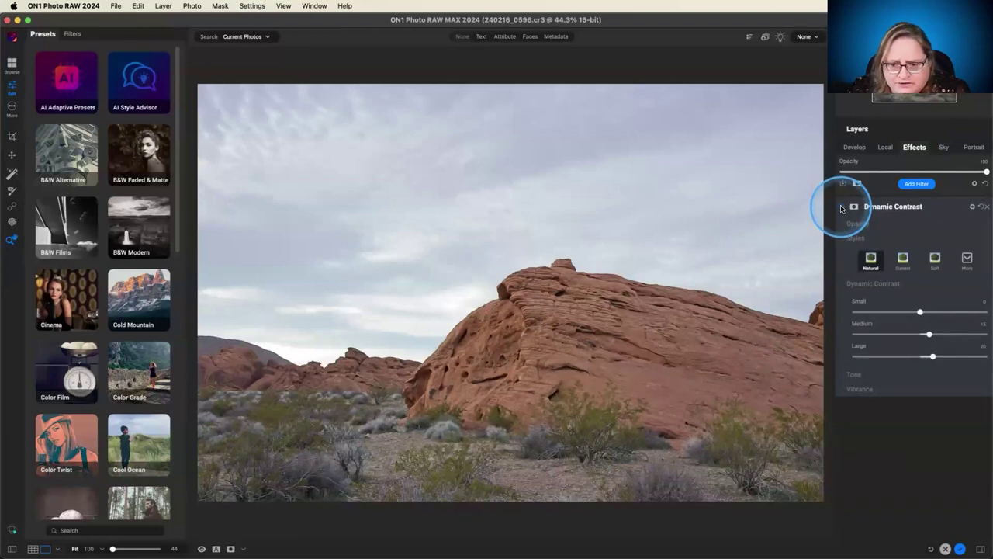
Add a Vignette effect filter with the Big Softy style to the rock photo
left_click(920, 185)
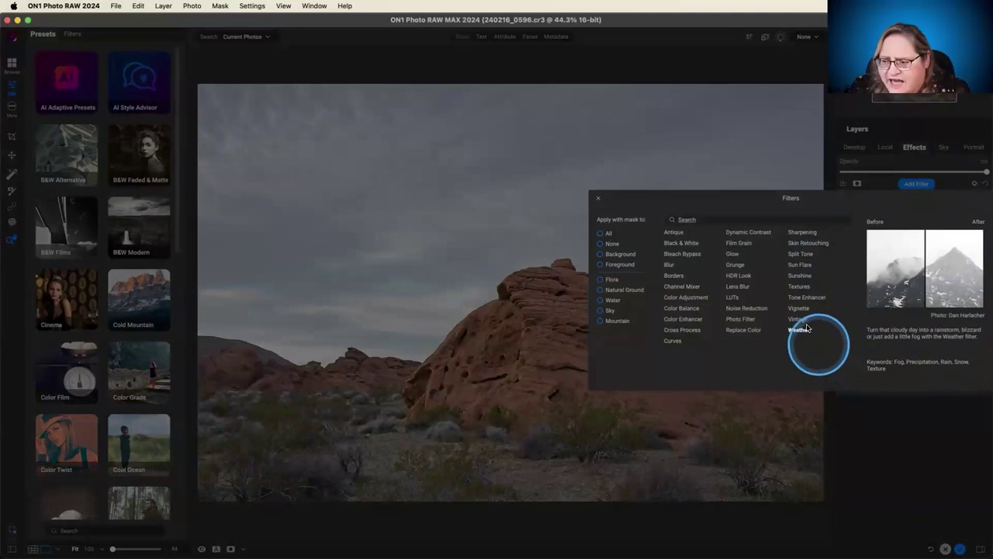
left_click(801, 309)
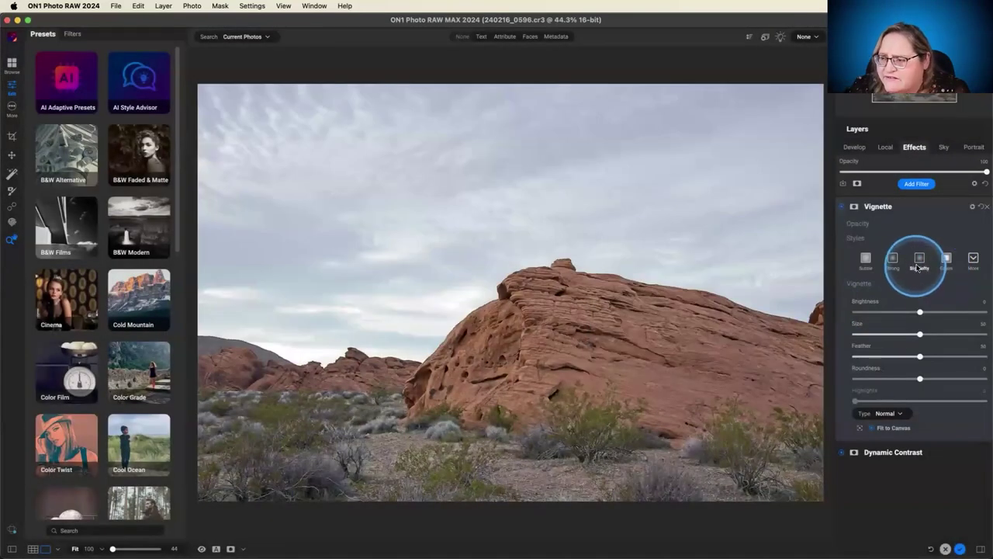
left_click(919, 264)
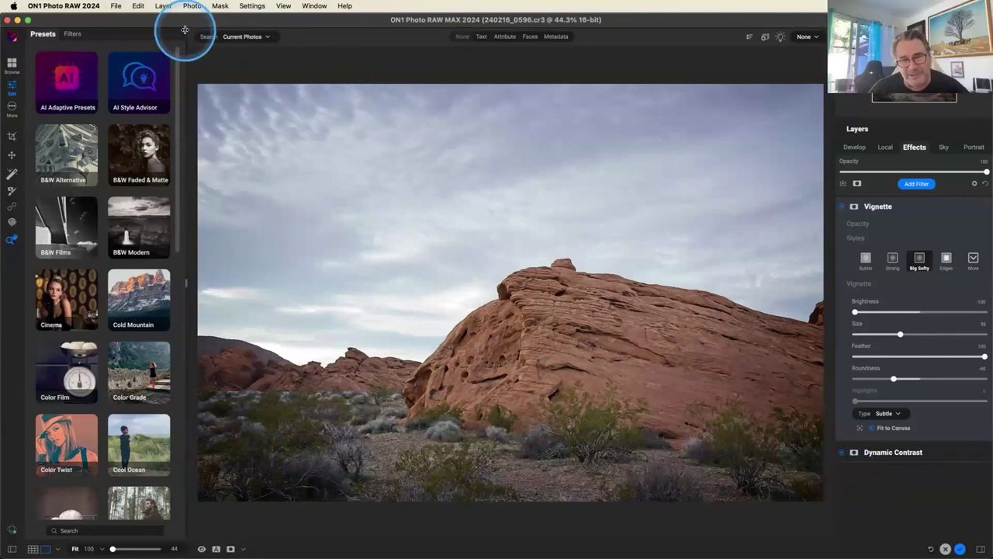
Check the available file and edit commands, and save all edits to the photo while leaving Edit mode
left_click(115, 7)
mouse_move(136, 7)
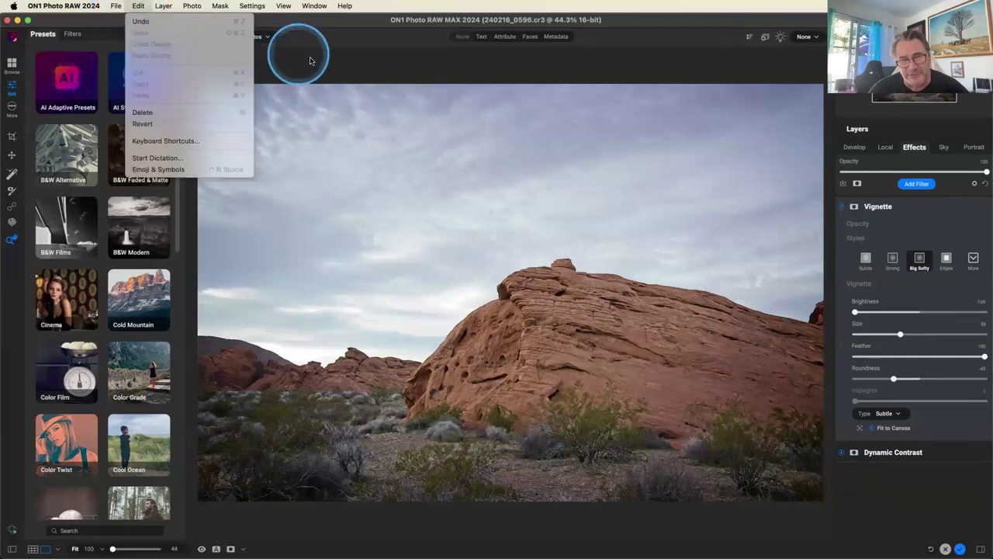
left_click(309, 61)
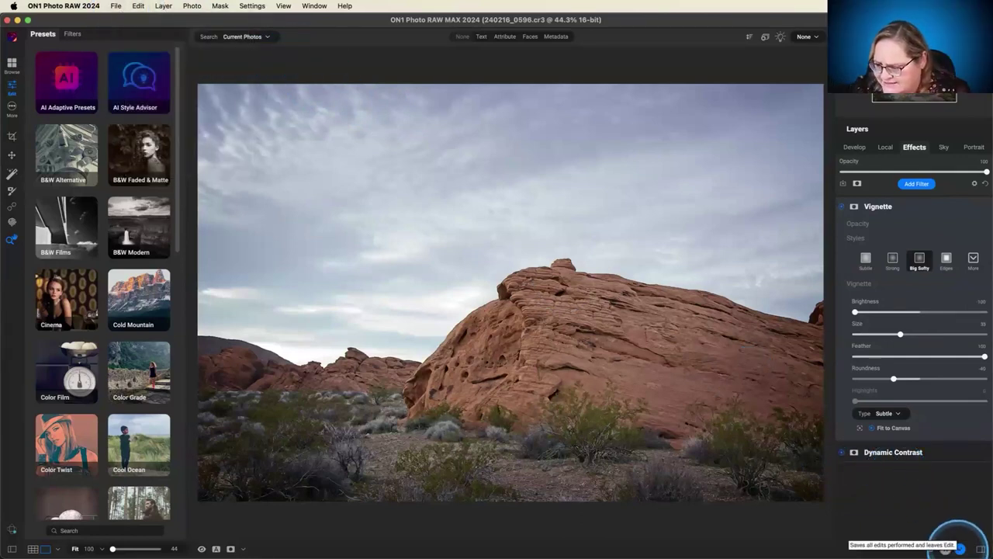
left_click(959, 549)
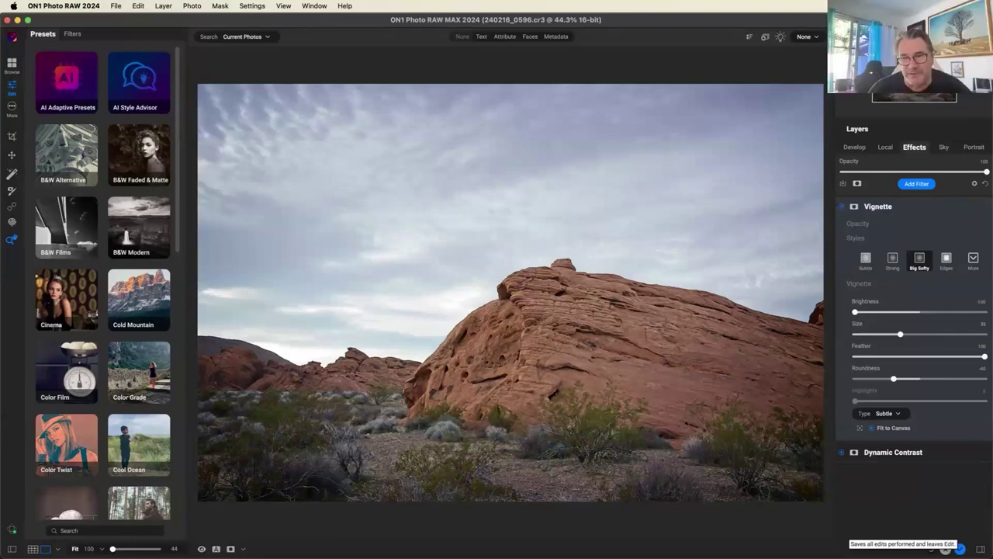
Open the export options for the rock photo and examine the destination, file type and metadata settings of the TIF to Same Folder preset
left_click(423, 115)
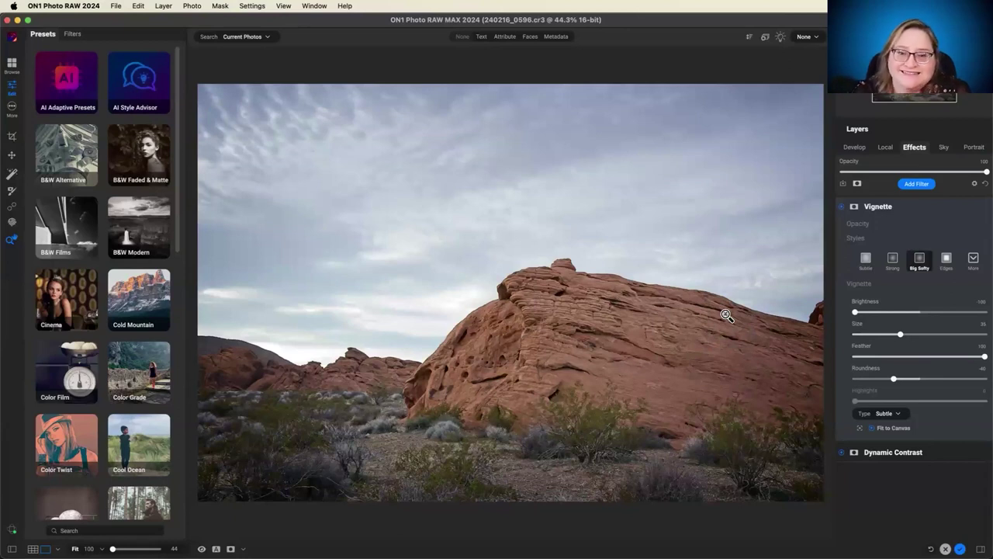
left_click(117, 6)
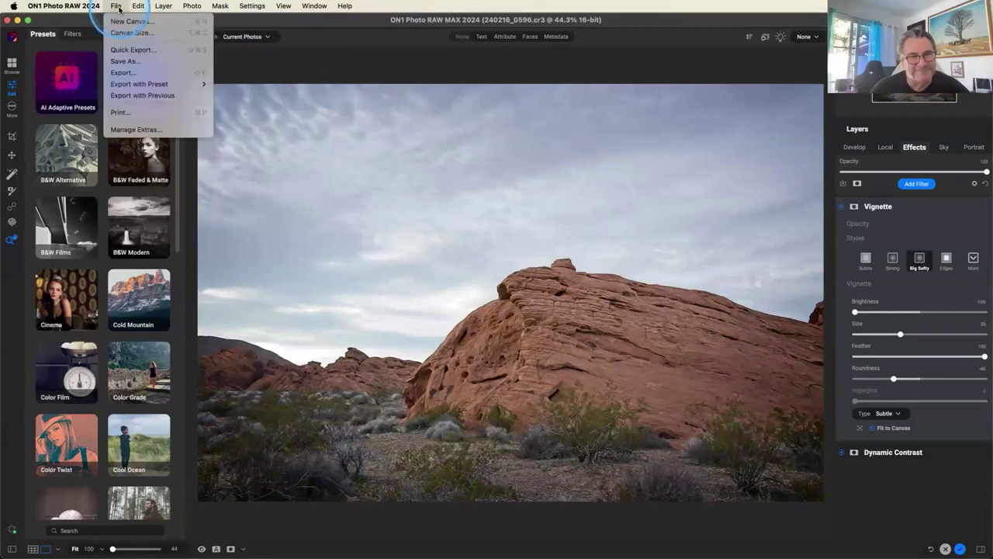
left_click(124, 76)
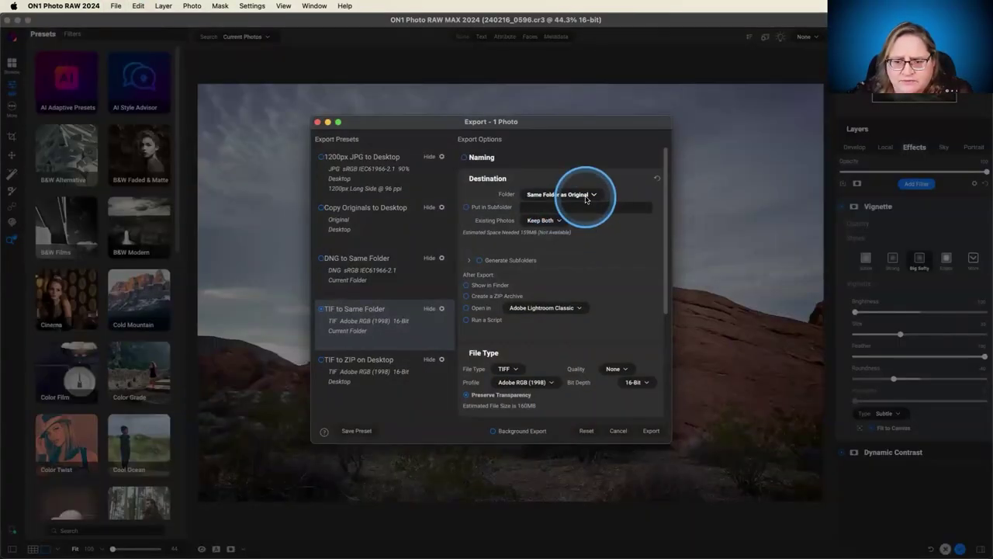
scroll(554, 272, "down", 5)
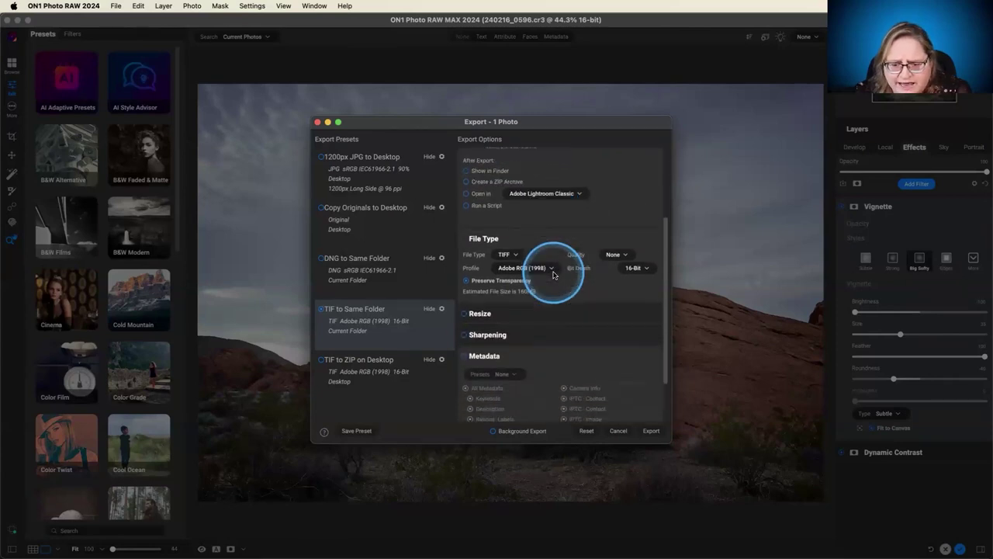
scroll(554, 275, "down", 3)
scroll(554, 275, "up", 8)
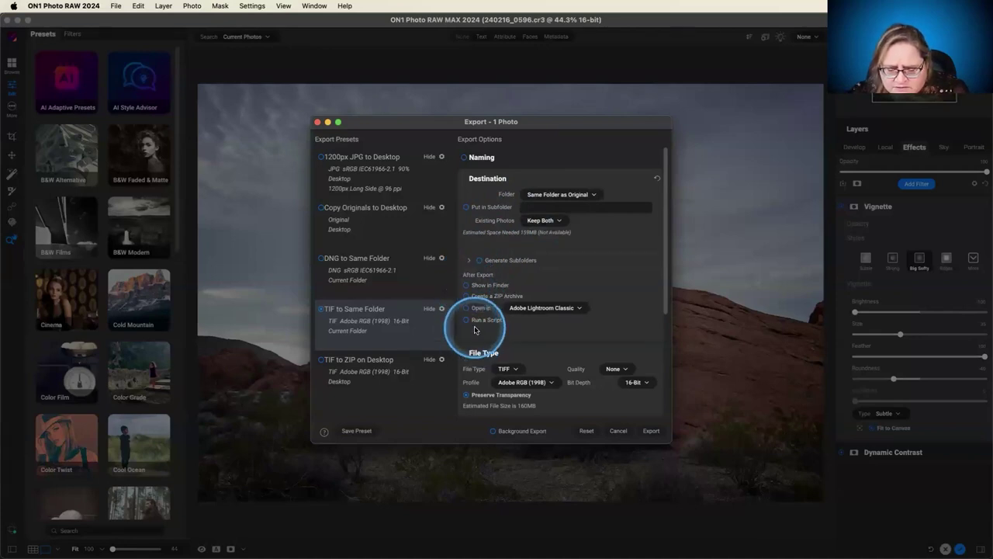
scroll(475, 329, "down", 1)
scroll(474, 330, "down", 5)
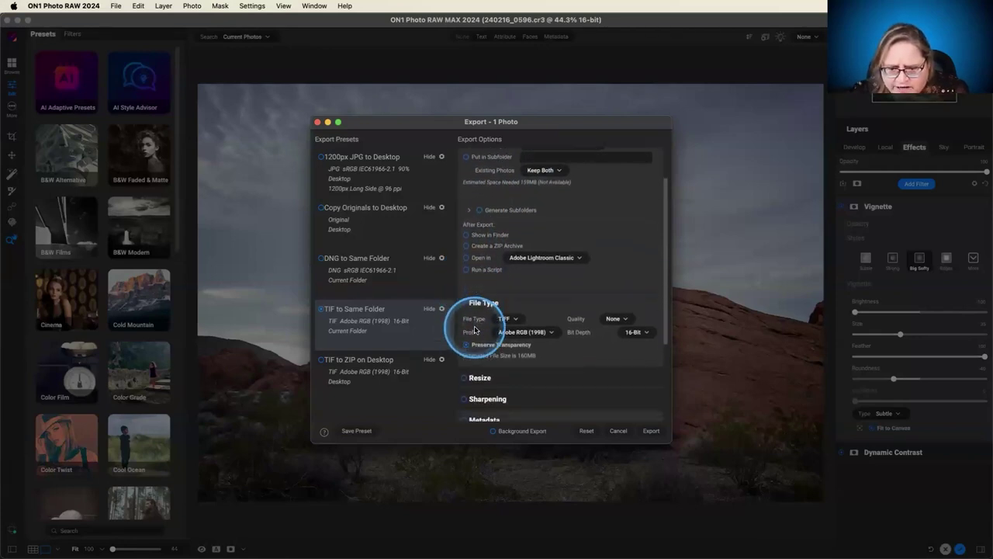
scroll(474, 330, "down", 3)
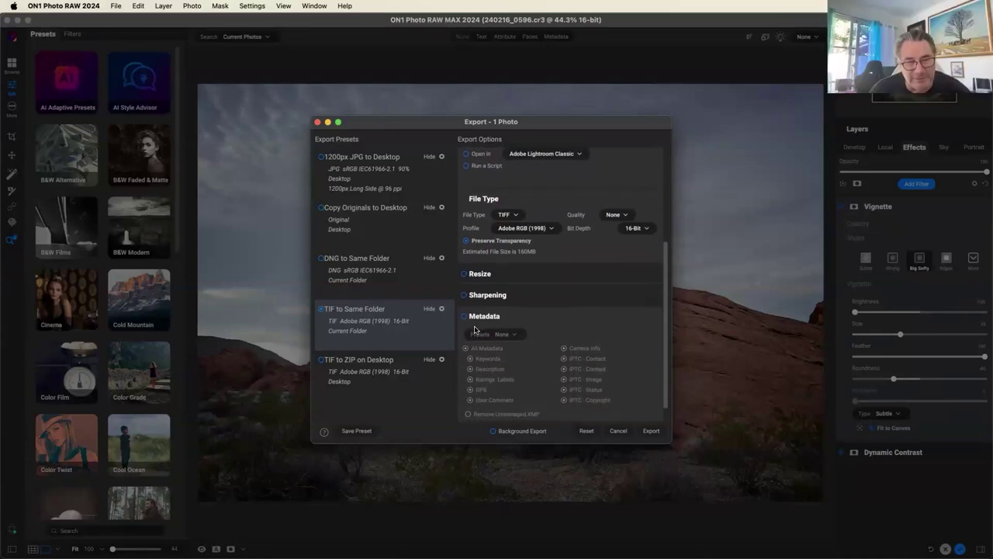
scroll(475, 330, "down", 1)
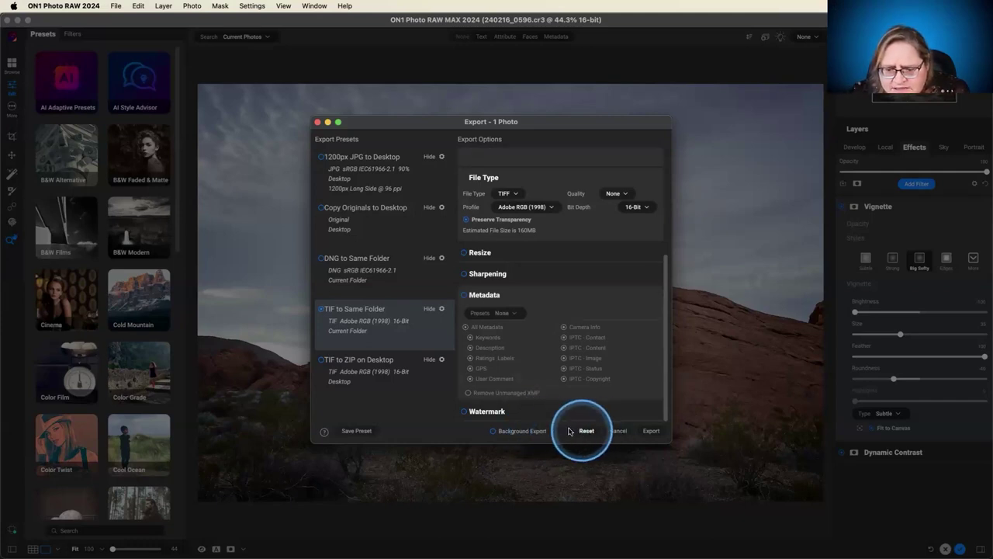
Check the subfolder generation and after-export options for the rock photo, and close the export dialog without exporting
scroll(555, 374, "up", 5)
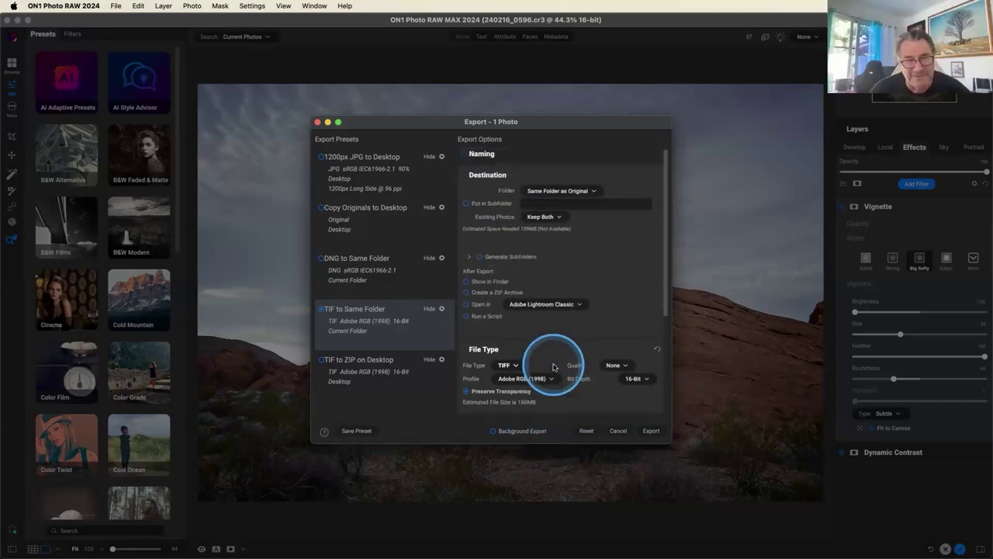
left_click(468, 257)
left_click(468, 257)
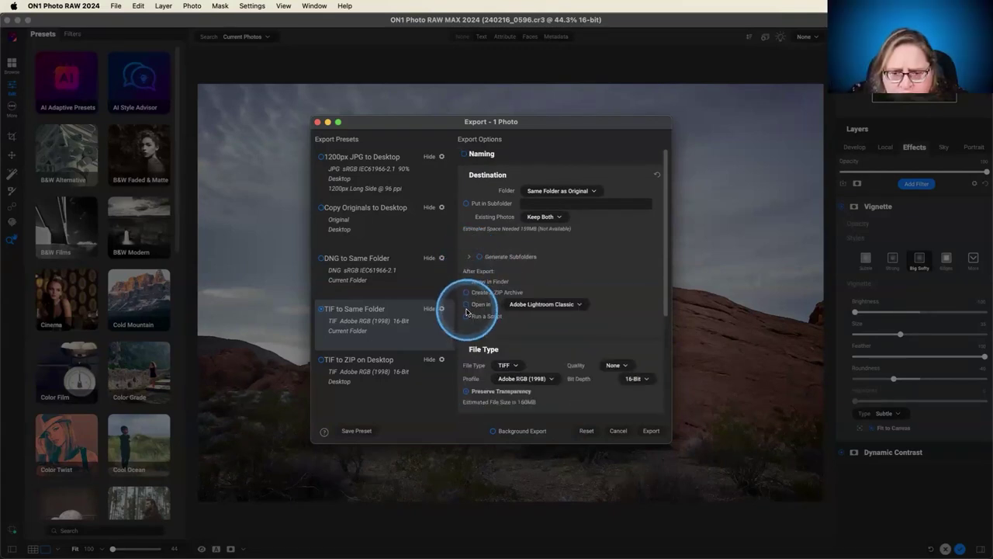
scroll(467, 312, "down", 1)
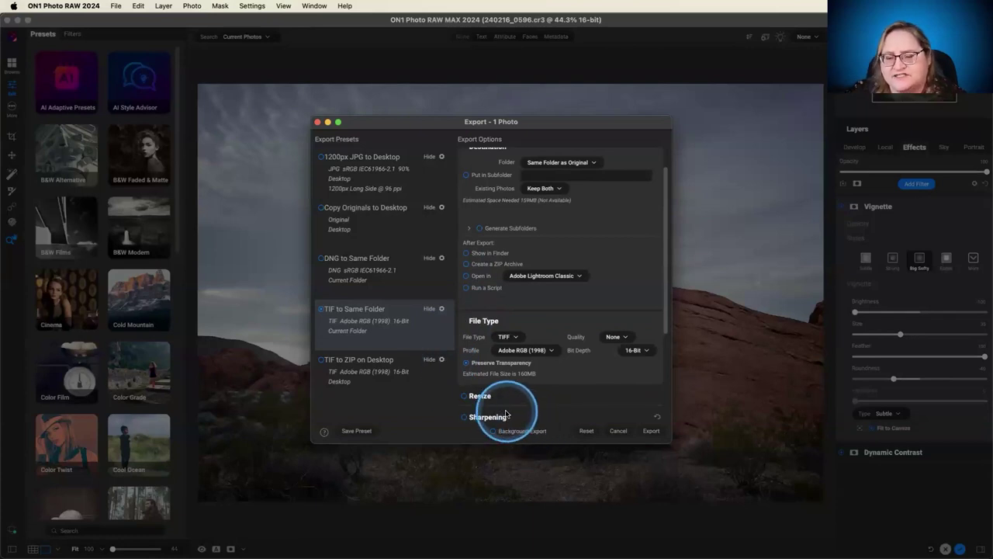
left_click(617, 431)
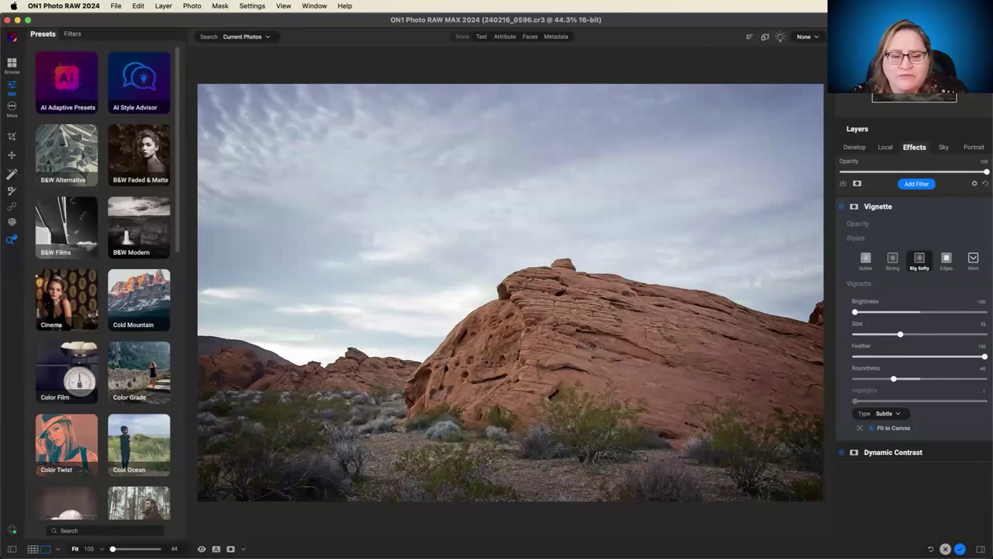
Switch from ON1 Photo RAW to Mylio
key("super+Tab")
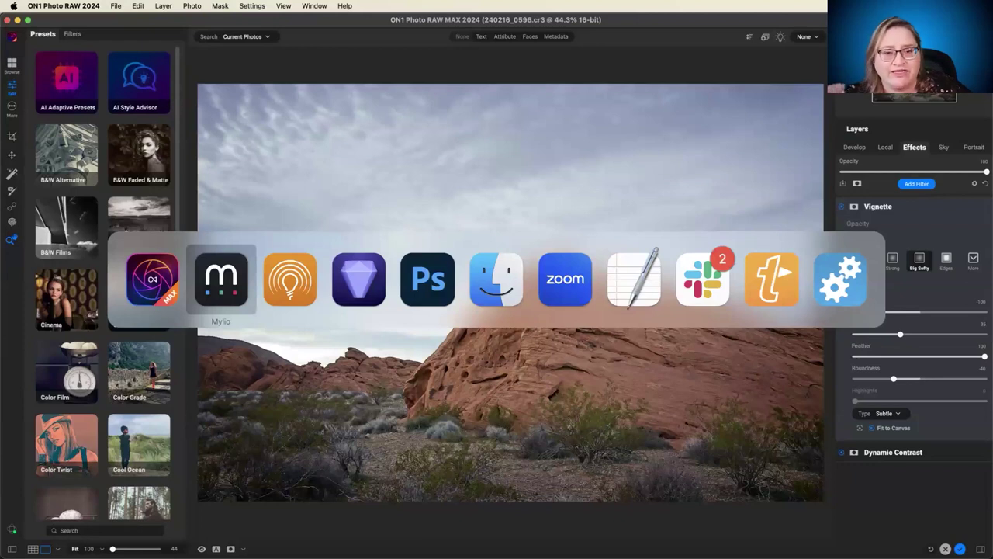